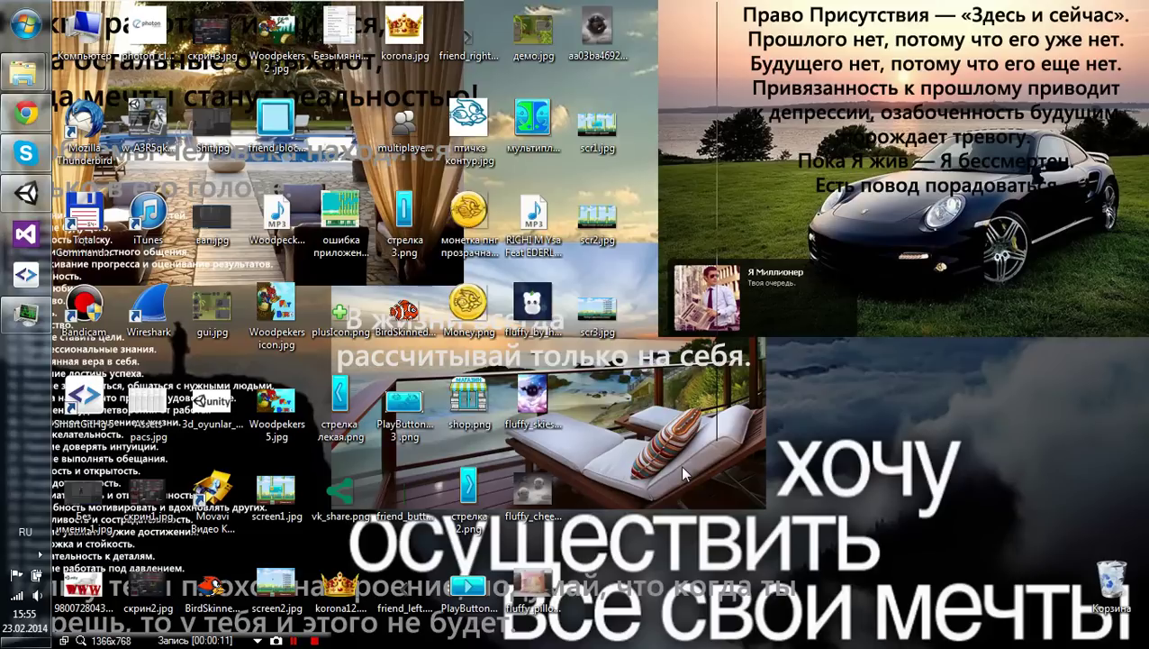
# Switch to the Unity editor that has the NGUILesson project open
pyautogui.click(27, 202)
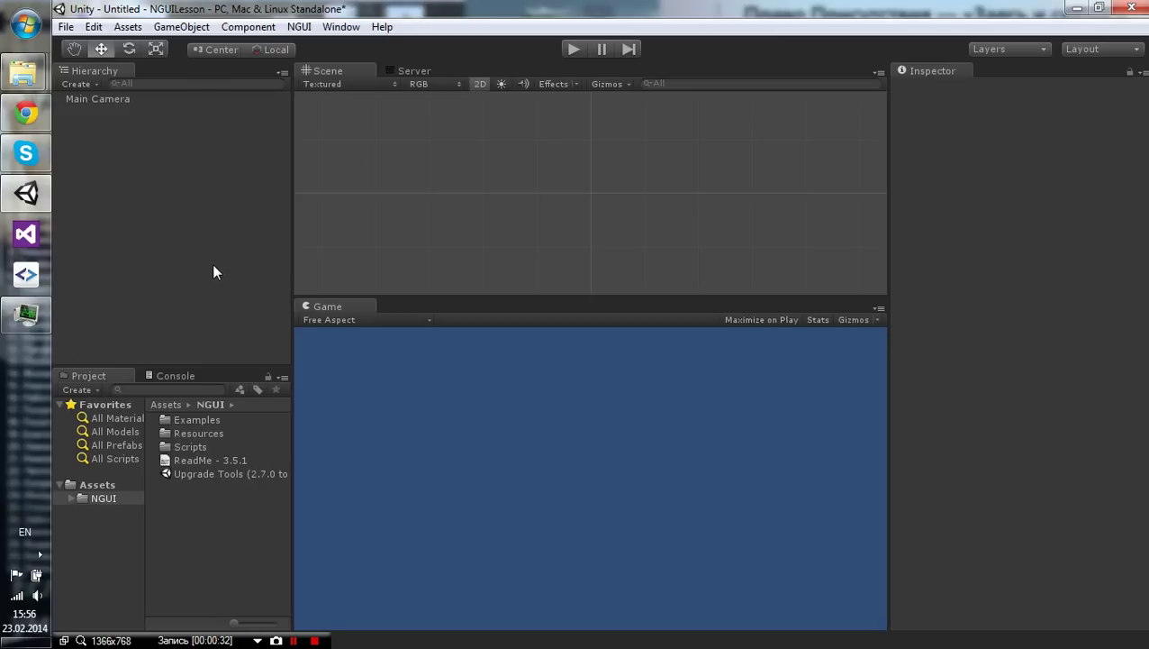
# Create an NGUI 2D UI root in the empty scene
pyautogui.click(300, 26)
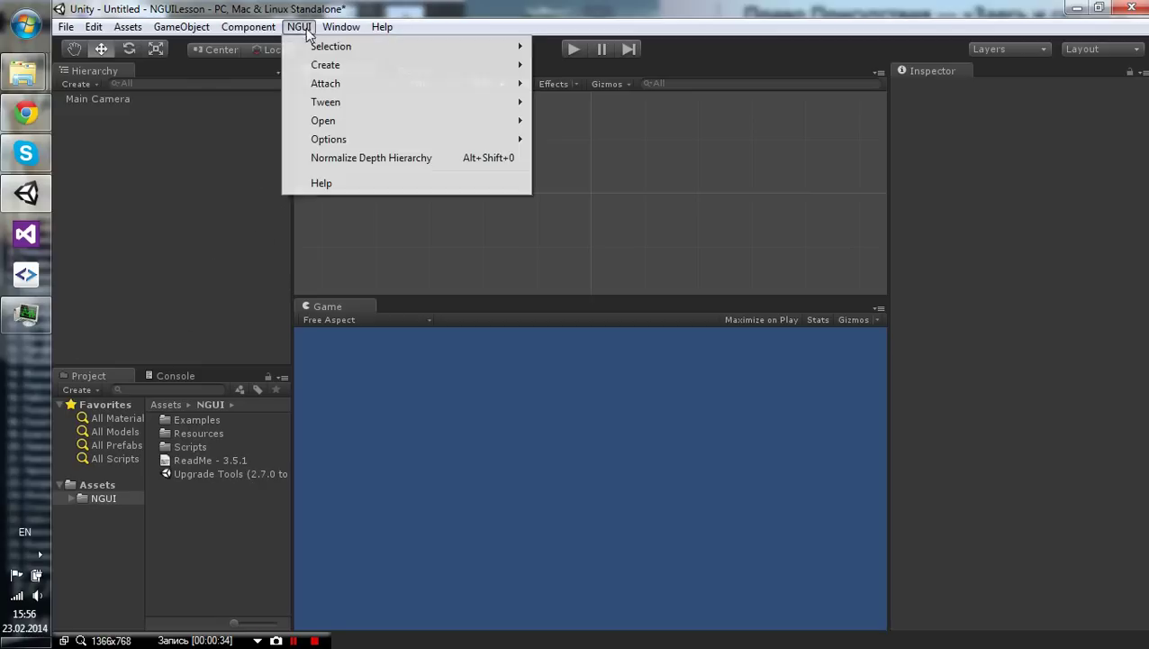
pyautogui.moveTo(482, 149)
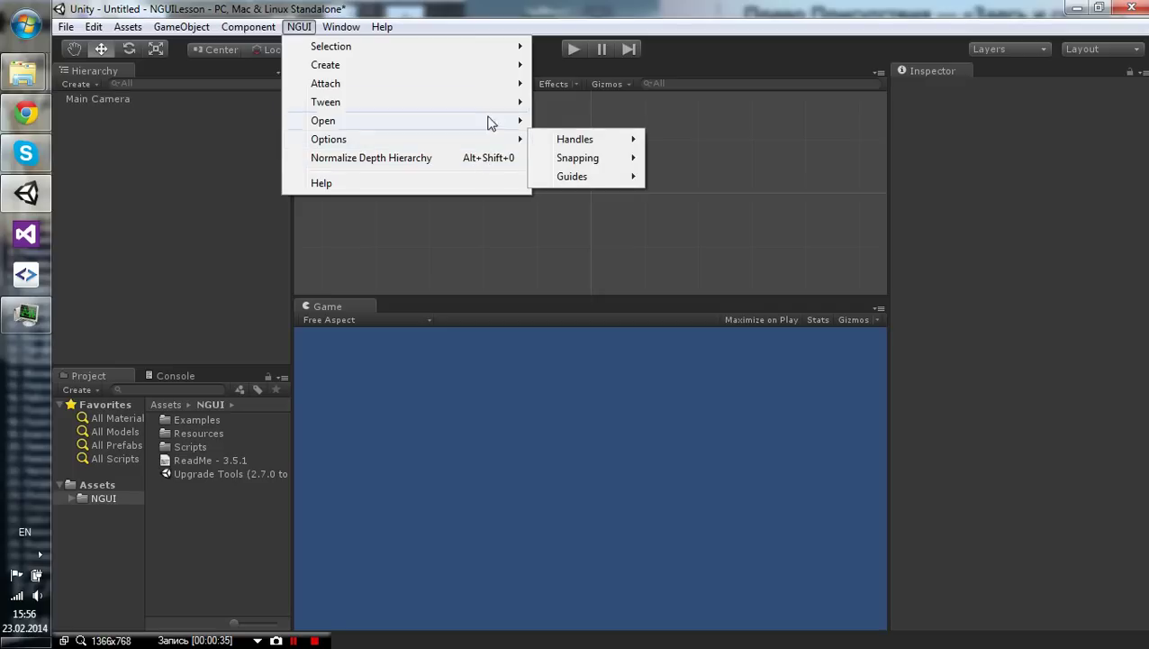
pyautogui.moveTo(490, 64)
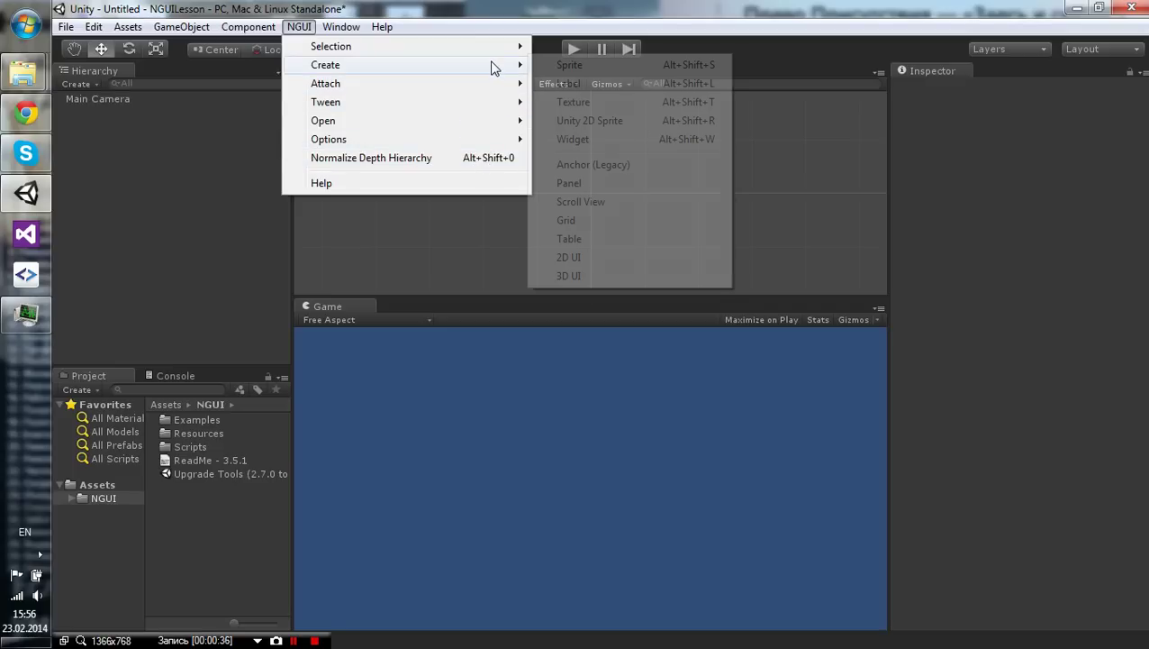
pyautogui.click(569, 258)
# Inspect the Main Camera, the new UI Root and its child UI camera in the Hierarchy
pyautogui.click(109, 101)
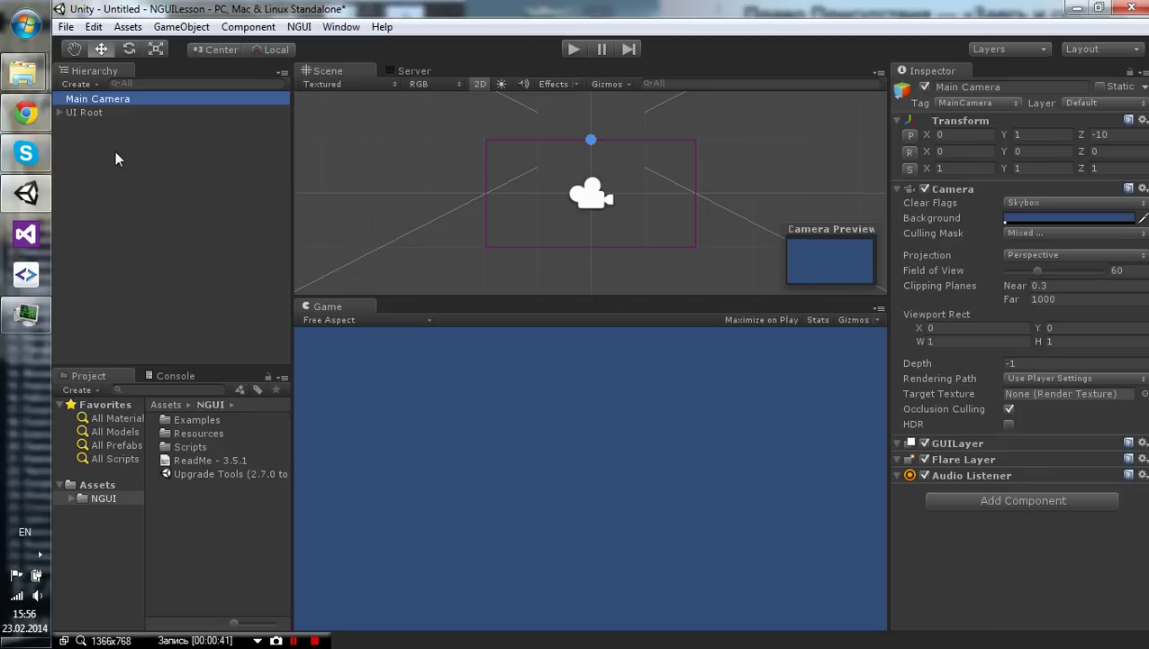
pyautogui.click(88, 115)
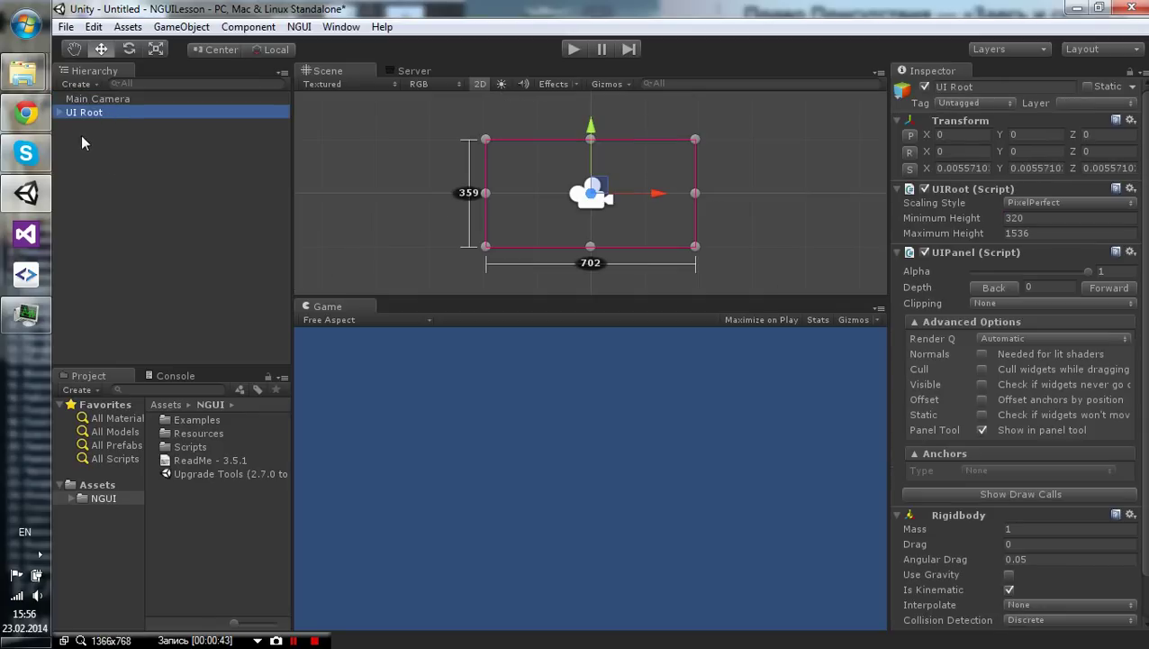
pyautogui.click(60, 113)
pyautogui.click(101, 125)
pyautogui.click(100, 114)
pyautogui.click(299, 26)
# Add a sprite under UI Root and assign it the Wooden Atlas
pyautogui.moveTo(487, 70)
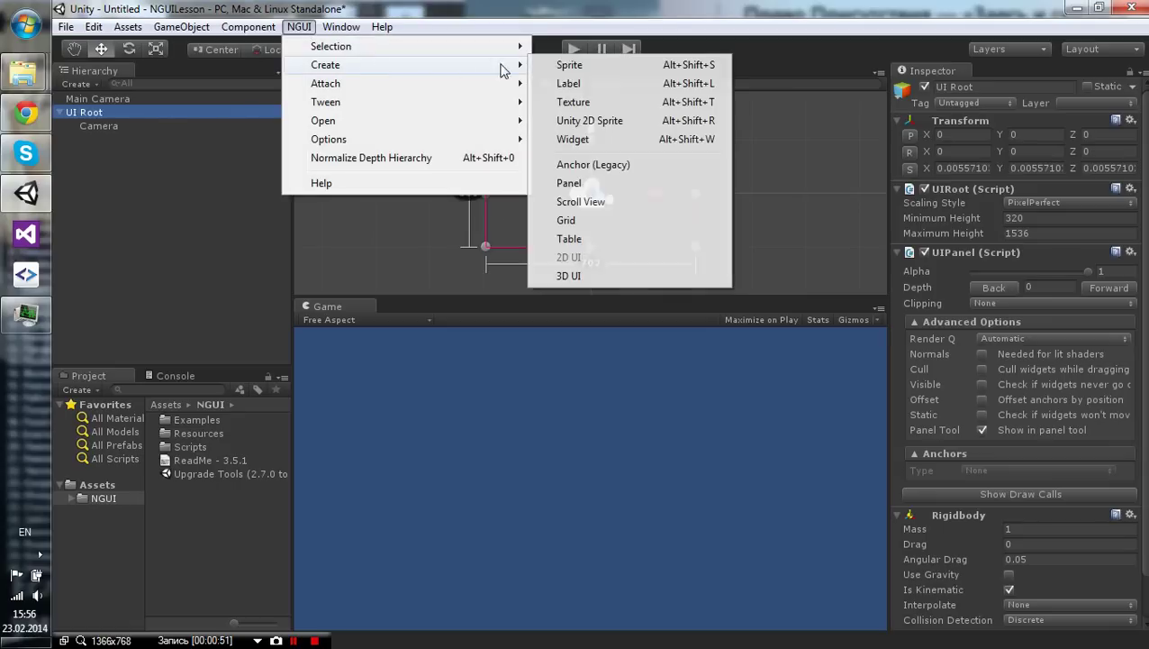
pyautogui.click(572, 66)
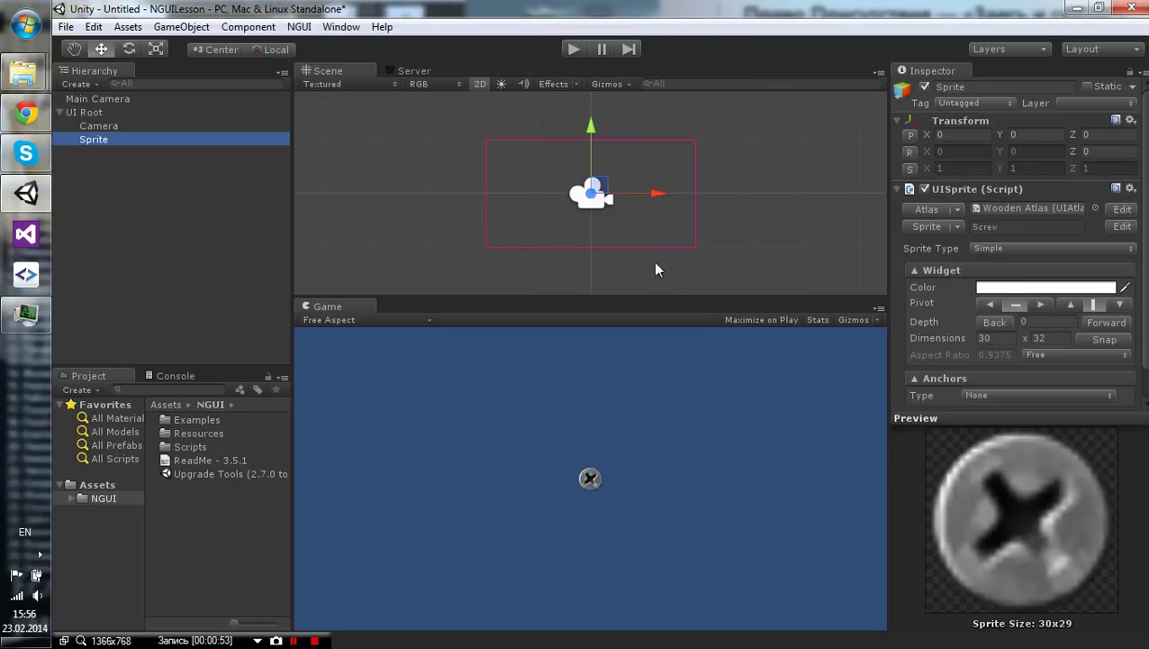
pyautogui.click(957, 207)
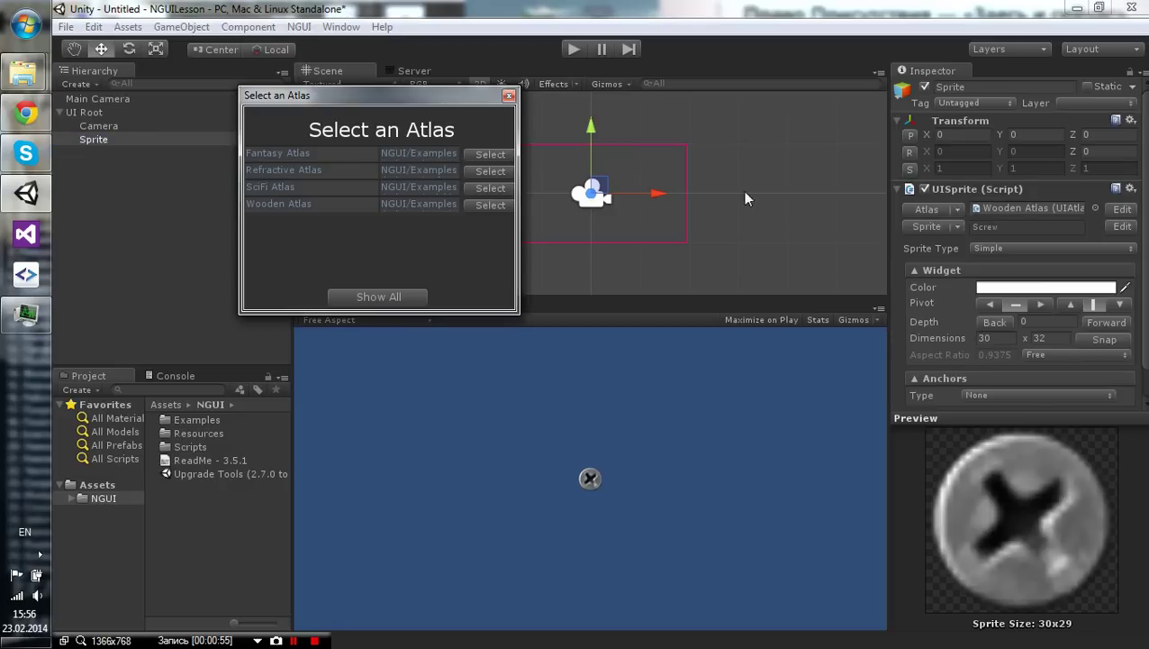
pyautogui.moveTo(518, 259); pyautogui.dragTo(669, 276)
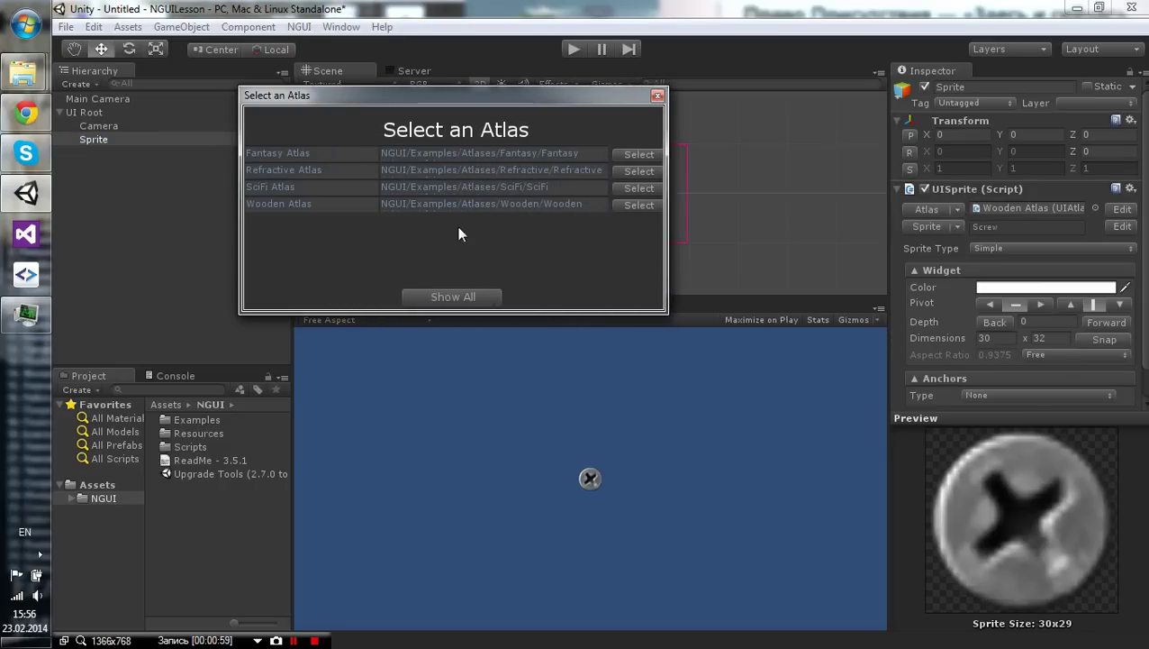
pyautogui.click(641, 206)
# Set the sprite's image to Screw from the Wooden Atlas
pyautogui.click(928, 226)
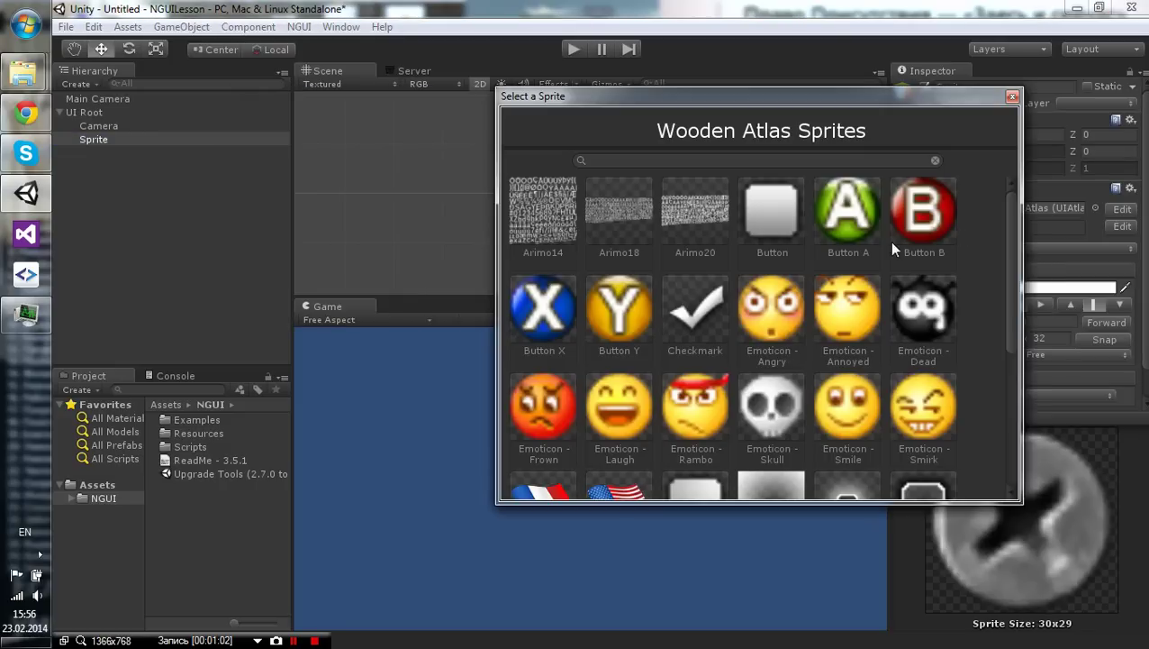
pyautogui.scroll(-1, 1009, 314)
pyautogui.scroll(-3, 997, 405)
pyautogui.scroll(-2, 995, 405)
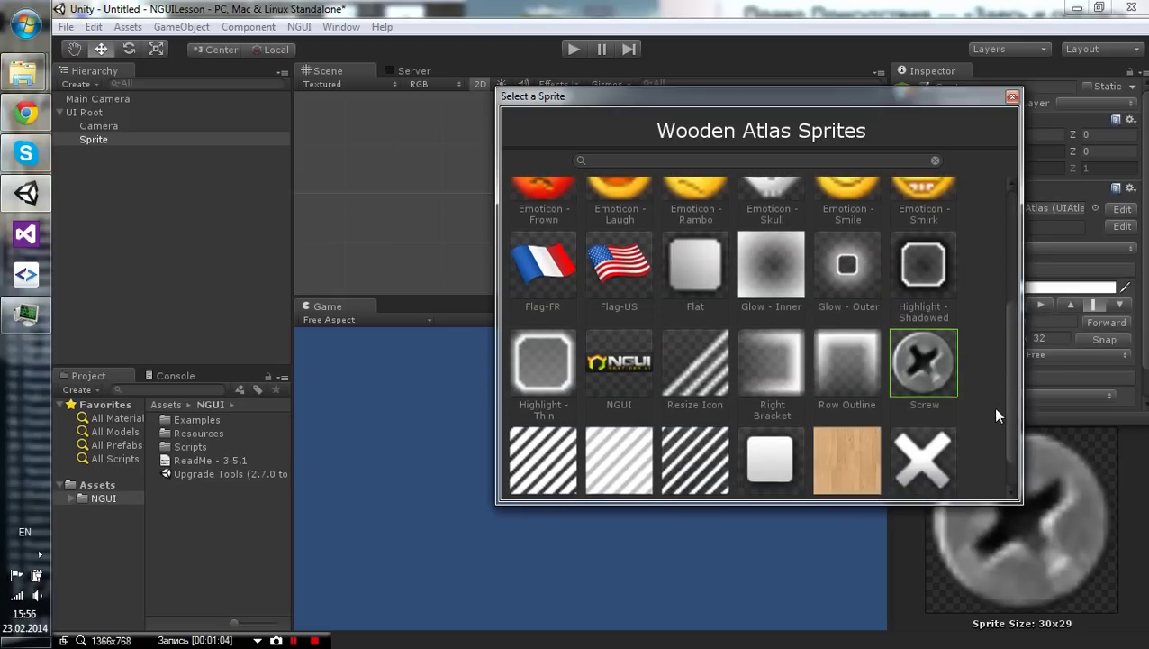
pyautogui.doubleClick(924, 352)
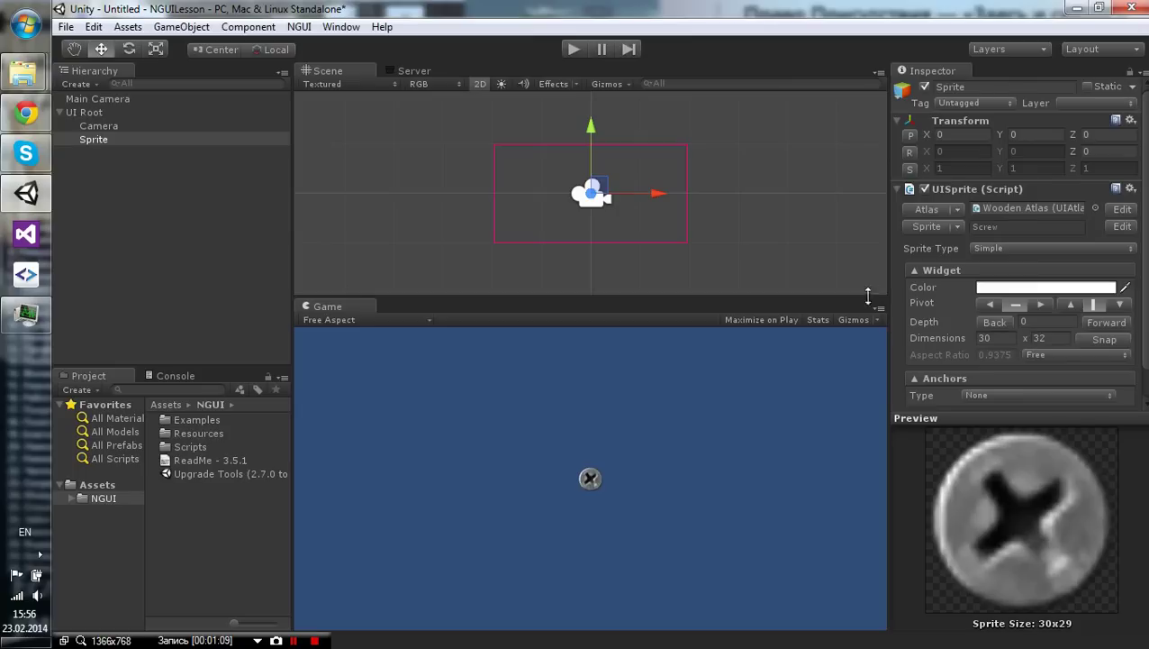
# Keep the screw's anchors at None and drag its Position X to -312.68
pyautogui.scroll(-2, 895, 290)
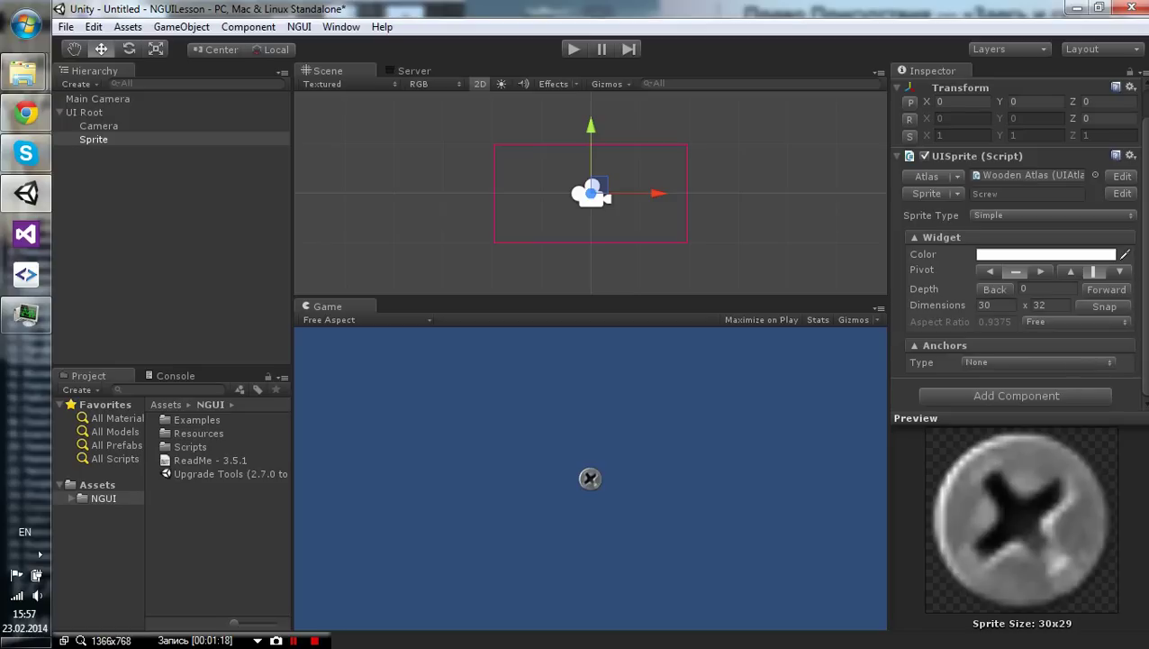
pyautogui.click(1089, 361)
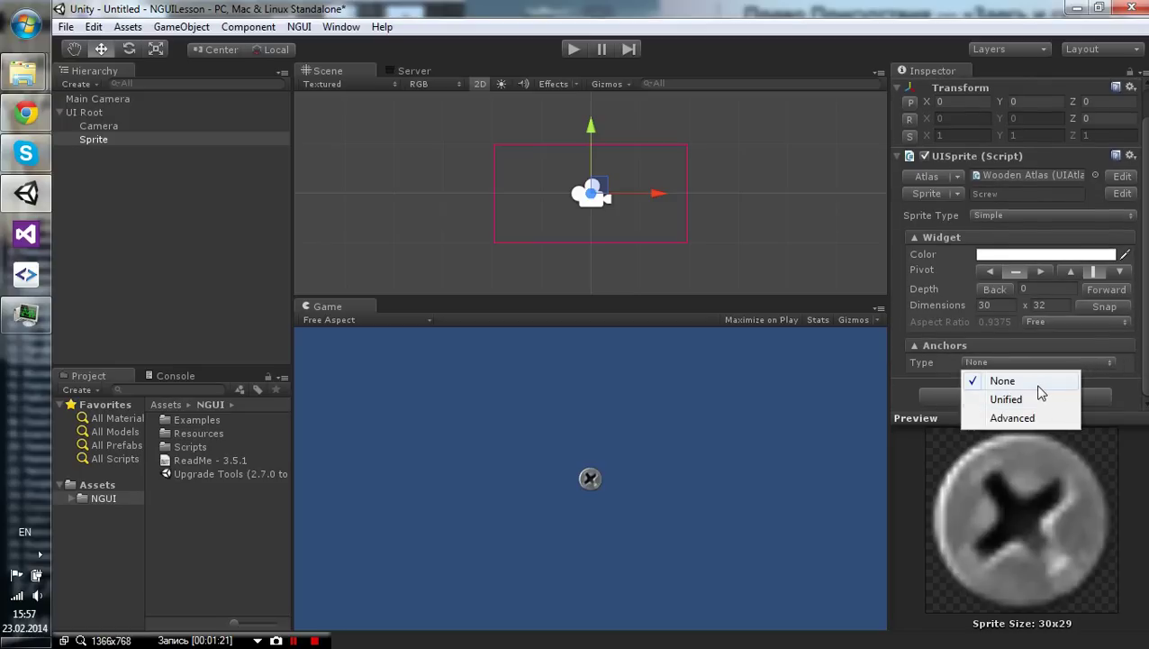
pyautogui.click(1034, 382)
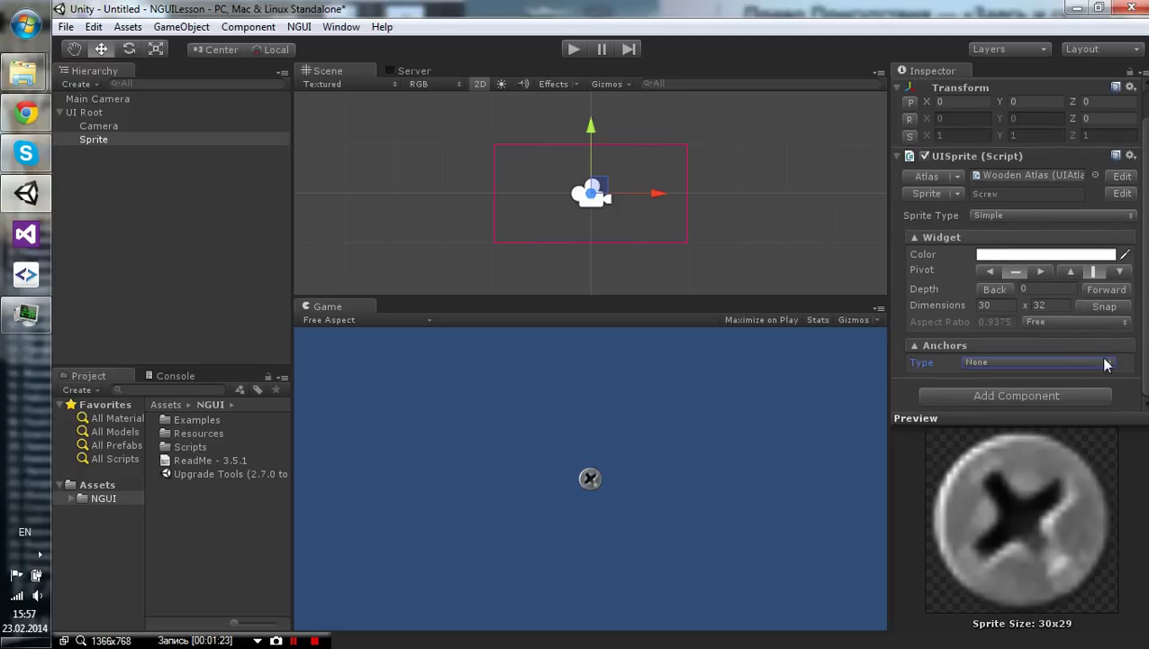
pyautogui.scroll(1, 969, 237)
pyautogui.moveTo(927, 134)
pyautogui.mouseDown()
pyautogui.moveTo(791, 241)
pyautogui.moveTo(87, 214)
pyautogui.mouseUp()
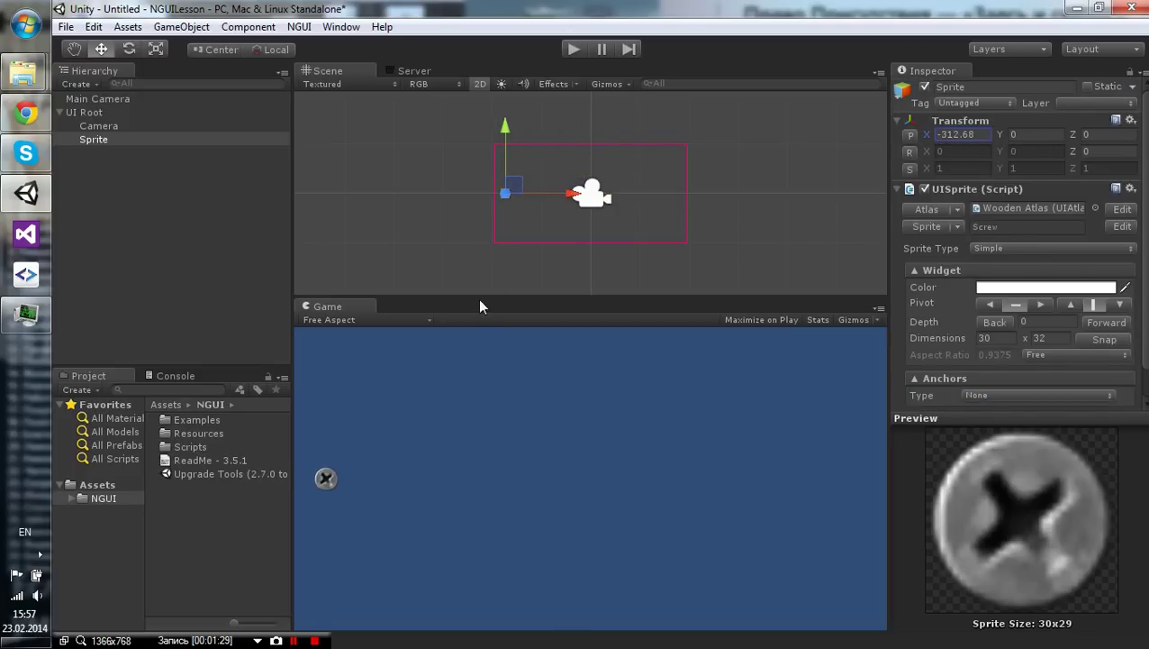
pyautogui.moveTo(441, 297)
pyautogui.mouseDown()
pyautogui.moveTo(465, 146)
pyautogui.moveTo(459, 475)
pyautogui.moveTo(533, 234)
pyautogui.moveTo(526, 371)
pyautogui.mouseUp()
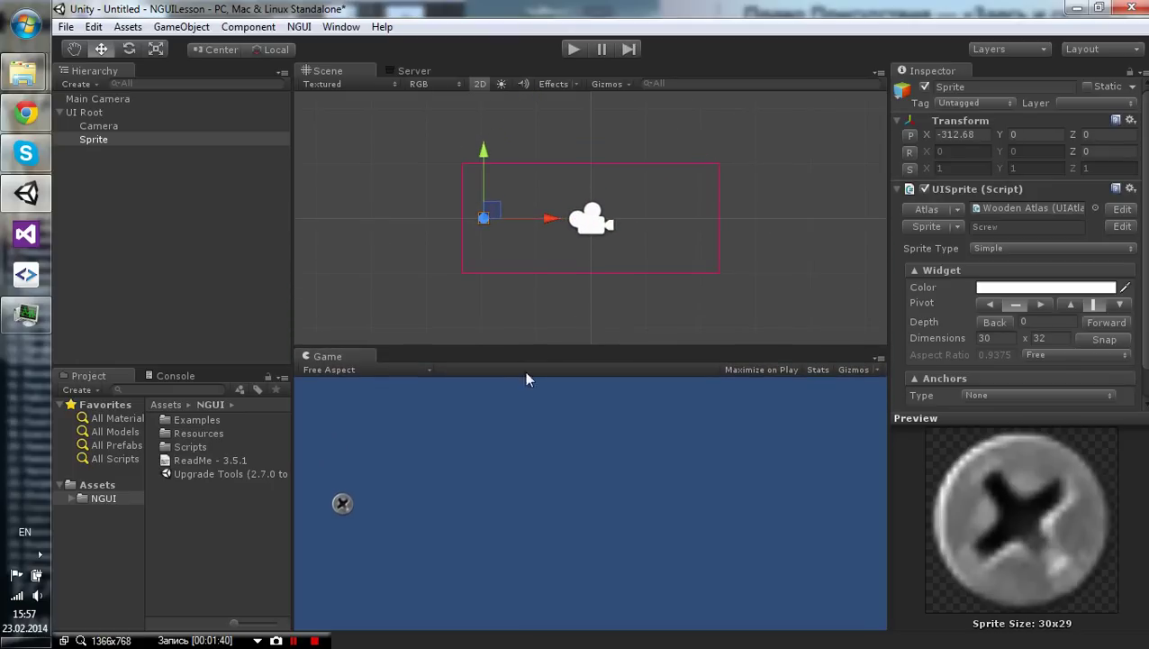
pyautogui.scroll(-2, 987, 326)
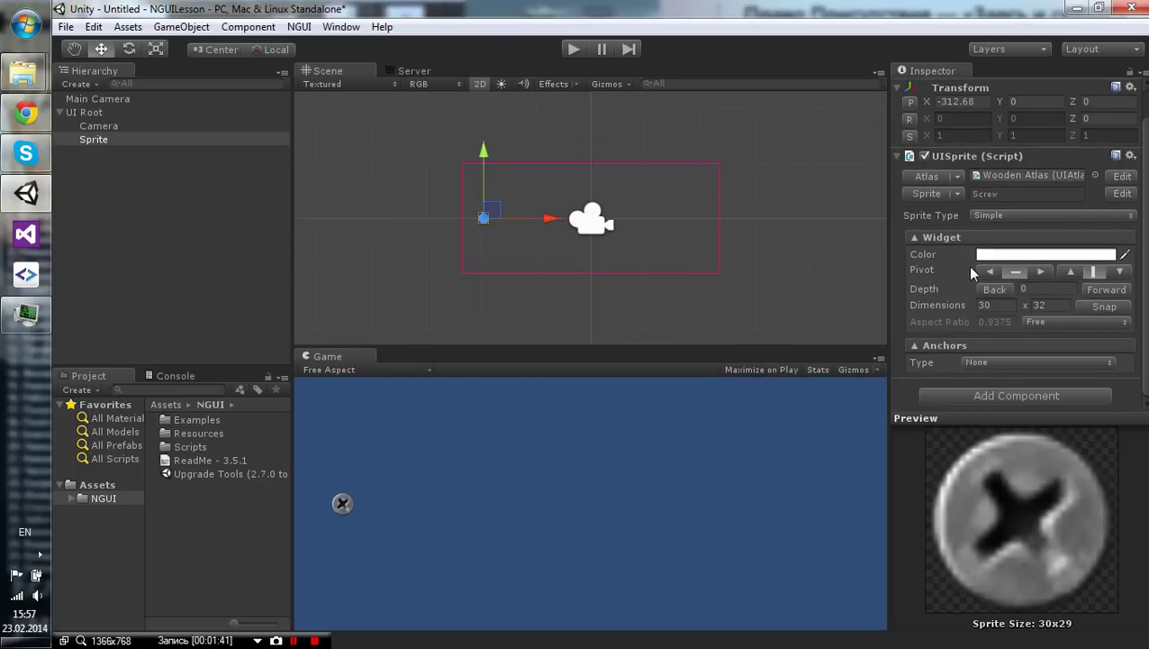
pyautogui.click(966, 362)
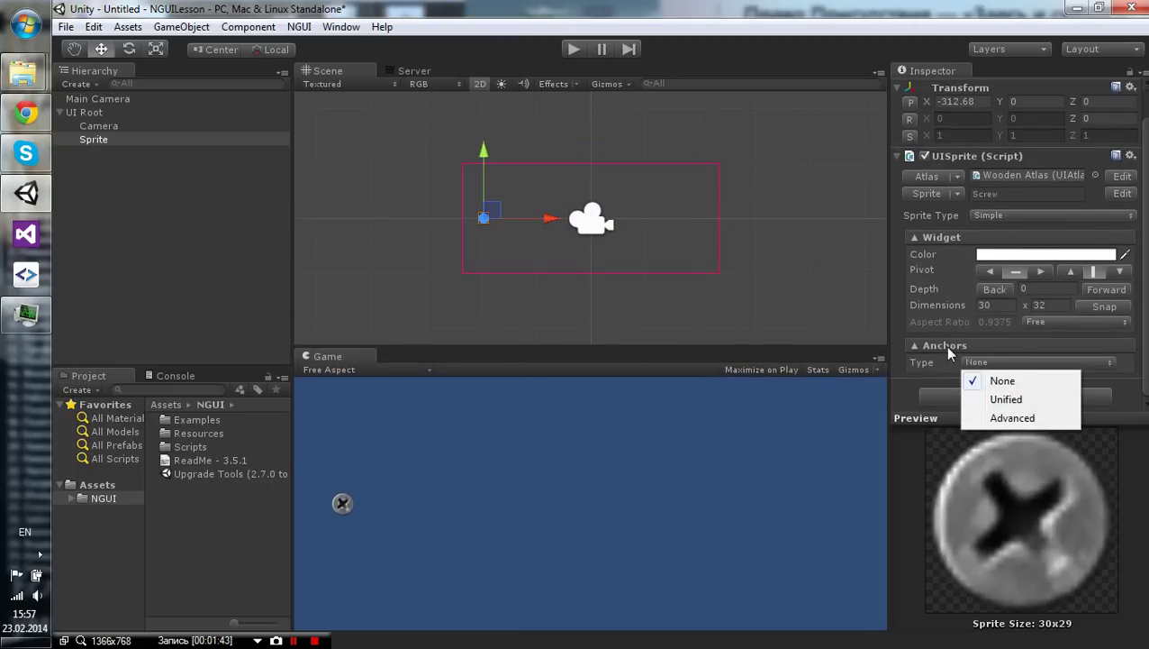
# Give the screw Unified anchors targeting UI Root: left 47, right 77, bottom -16, top 16
pyautogui.click(1007, 400)
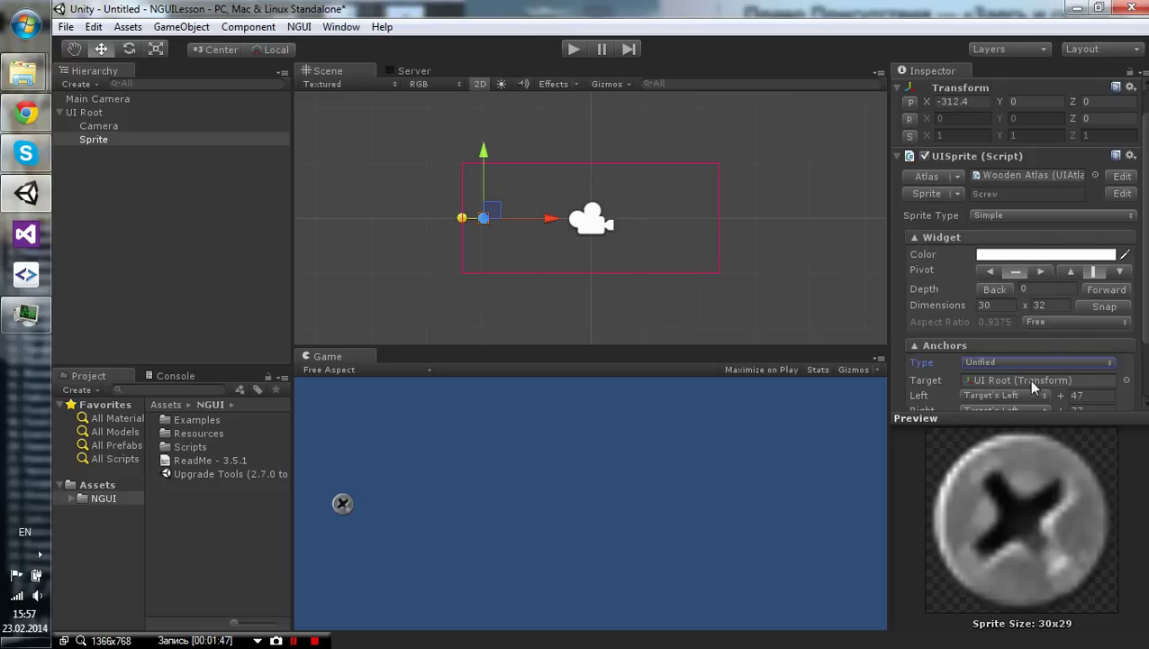
pyautogui.scroll(-3, 1028, 379)
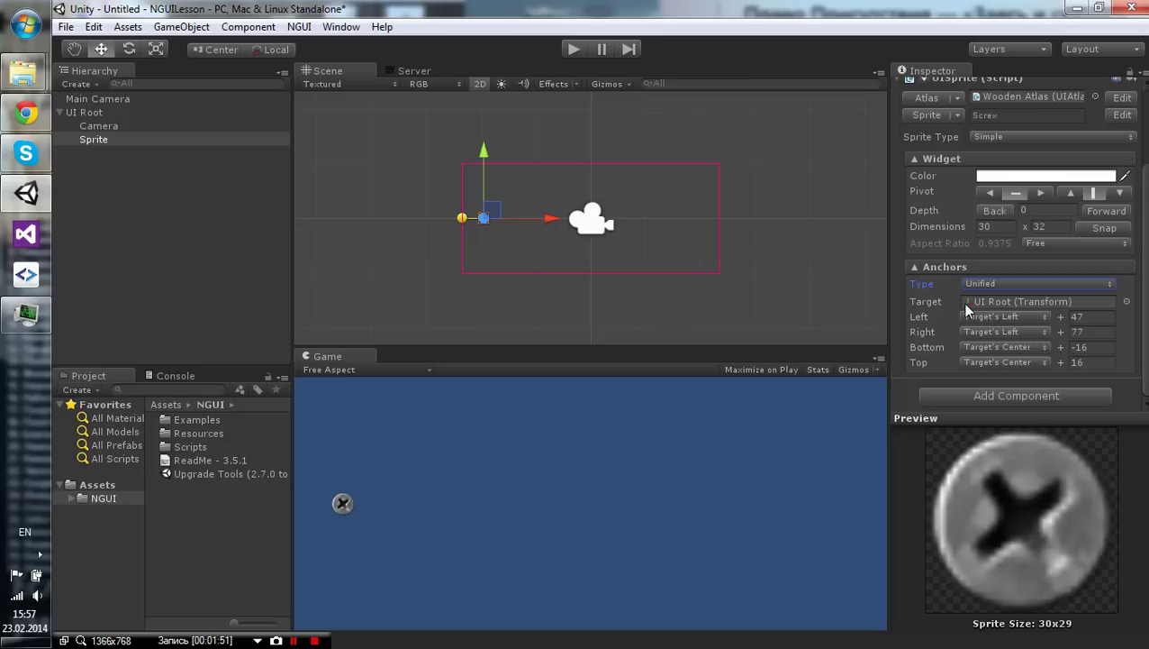
pyautogui.click(1016, 305)
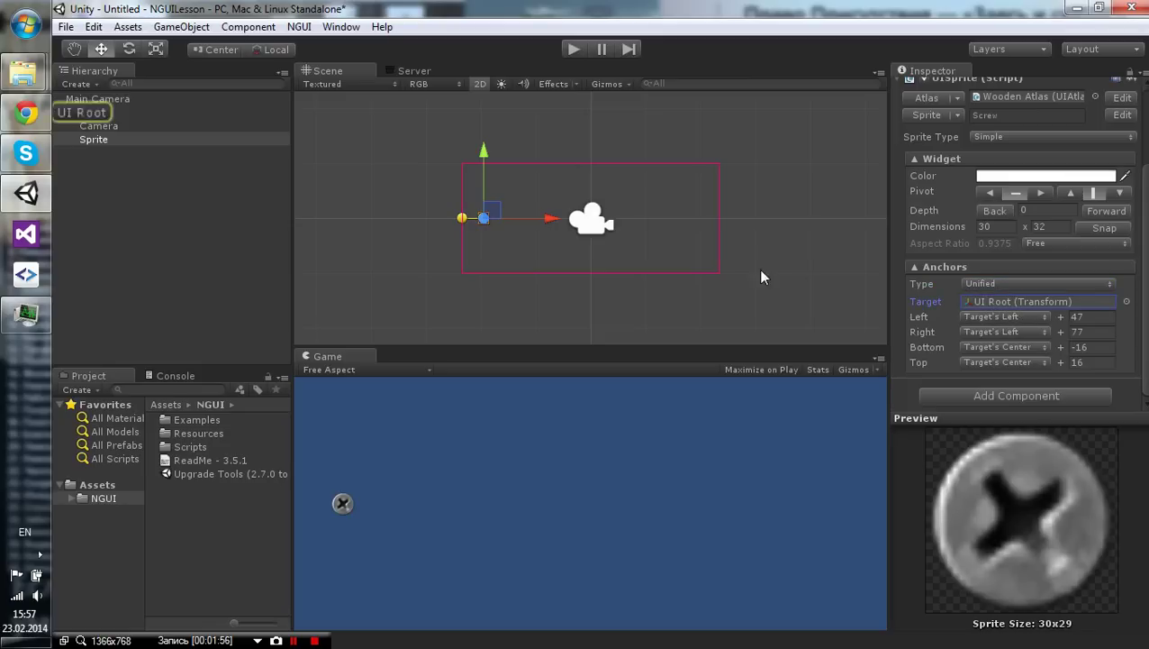
pyautogui.click(88, 115)
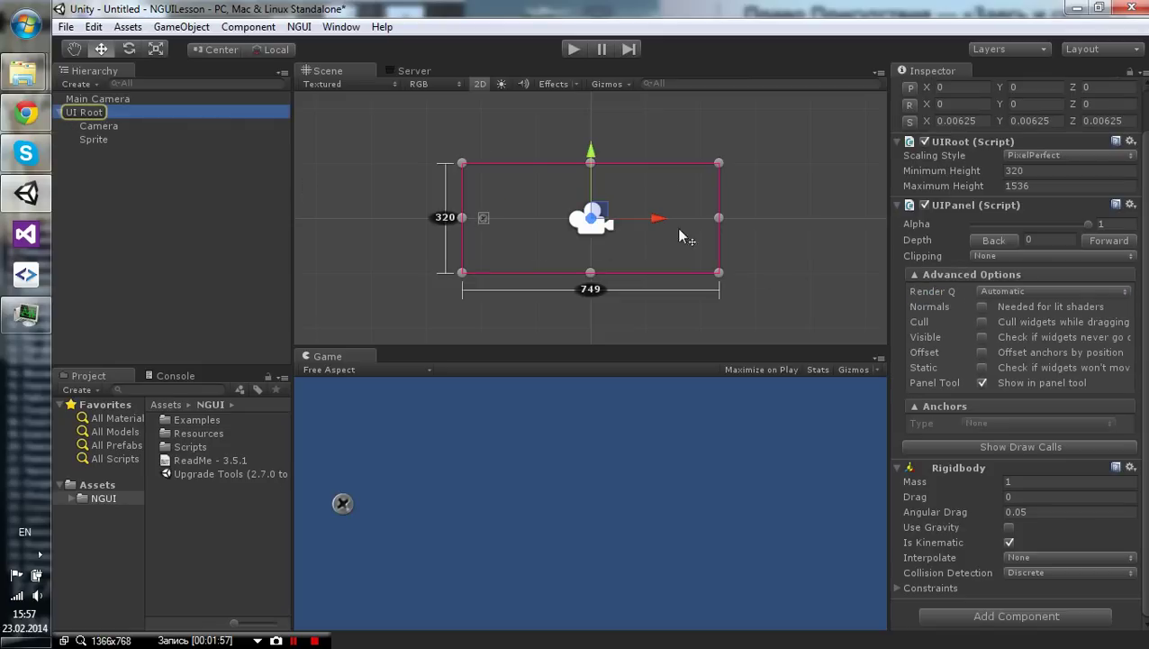
# Preview the Game view at 5:4, where the anchored screw shifts to X -138
pyautogui.click(363, 369)
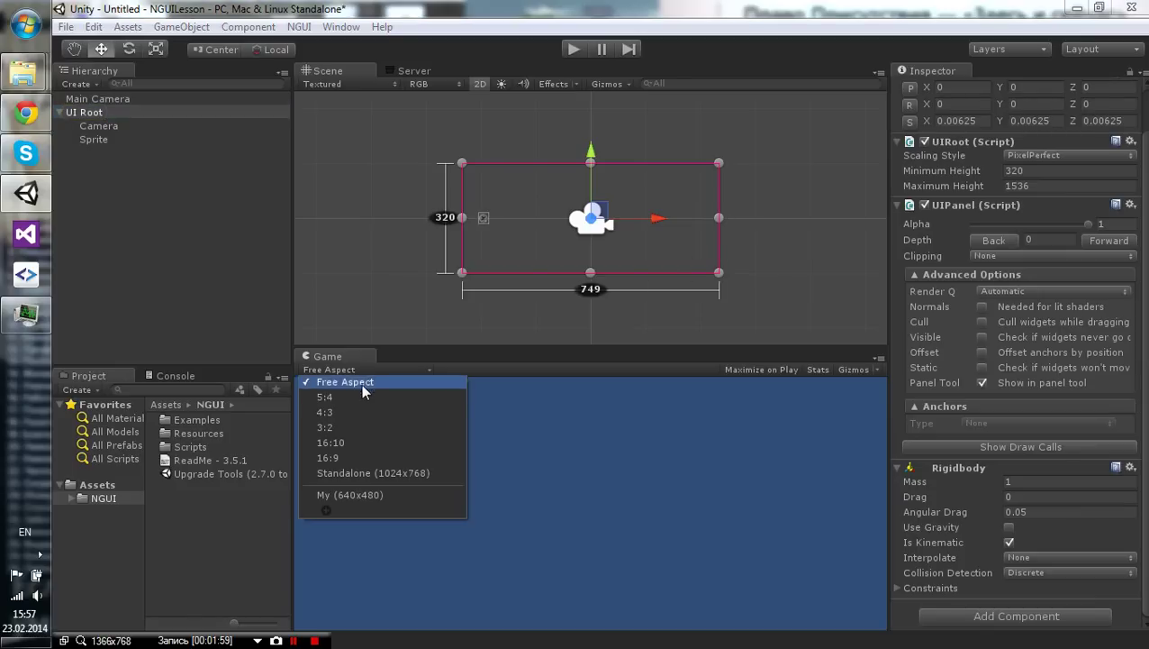
pyautogui.click(351, 399)
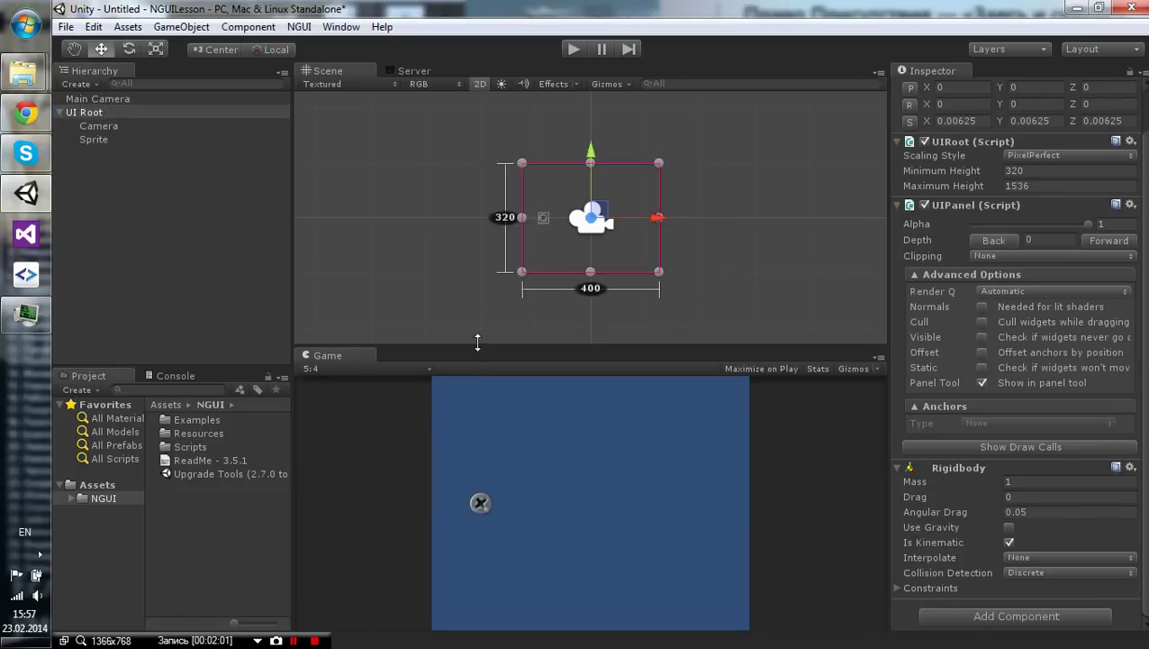
pyautogui.moveTo(478, 340); pyautogui.dragTo(478, 346)
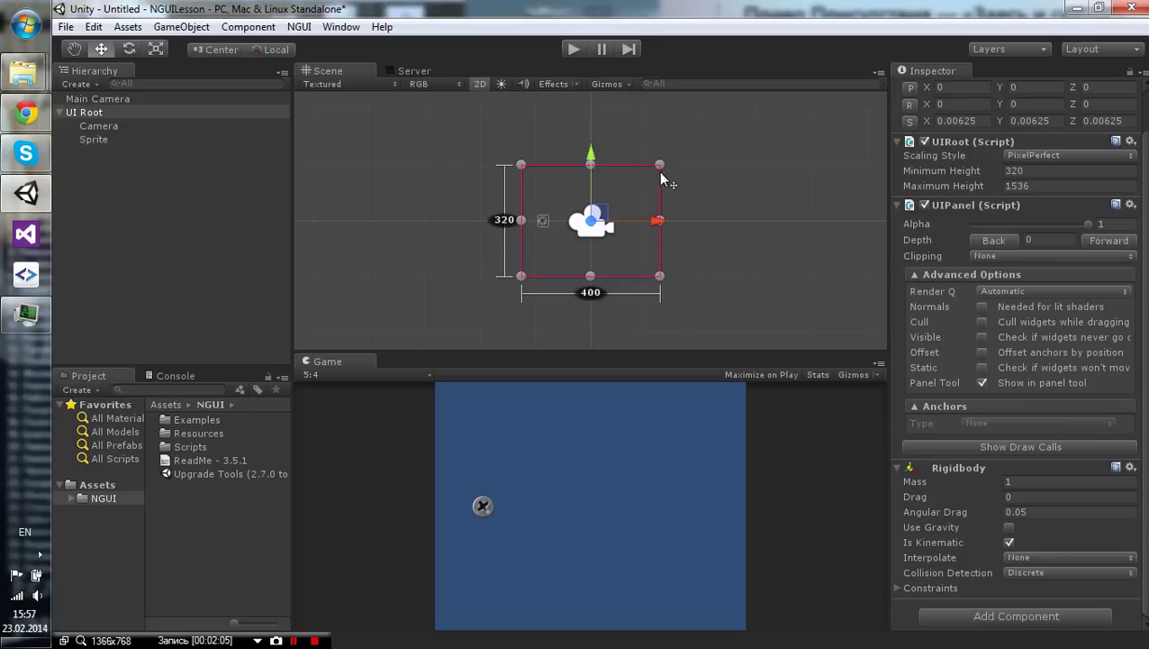
pyautogui.click(99, 139)
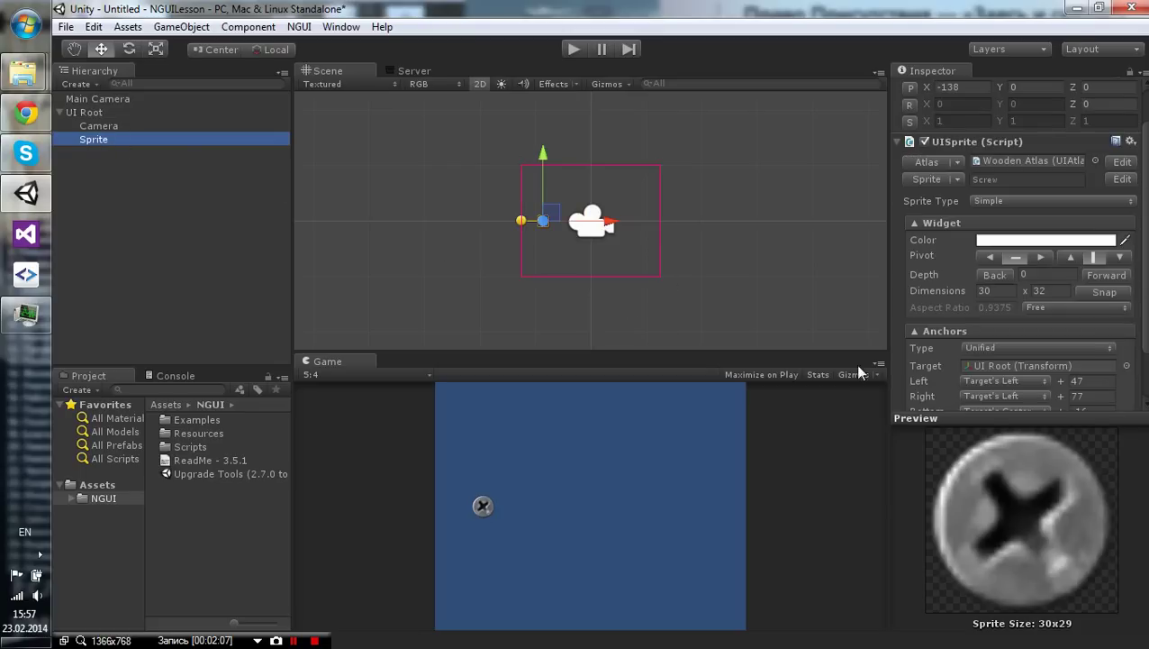
pyautogui.scroll(-3, 999, 359)
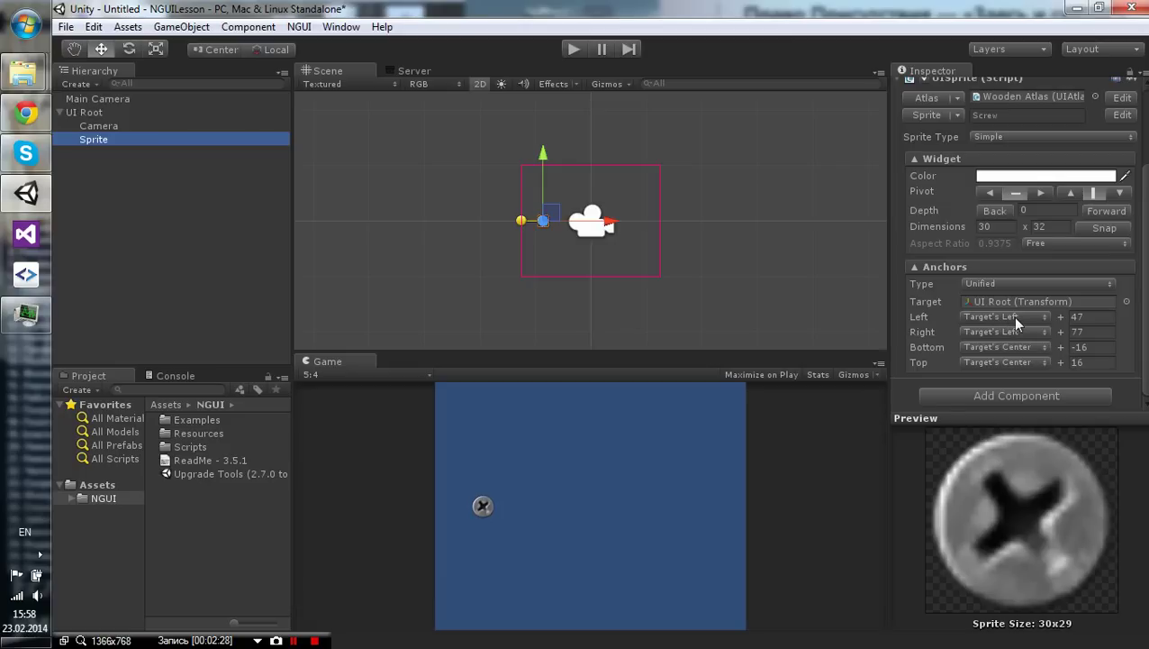
pyautogui.scroll(5, 536, 225)
pyautogui.scroll(2, 450, 212)
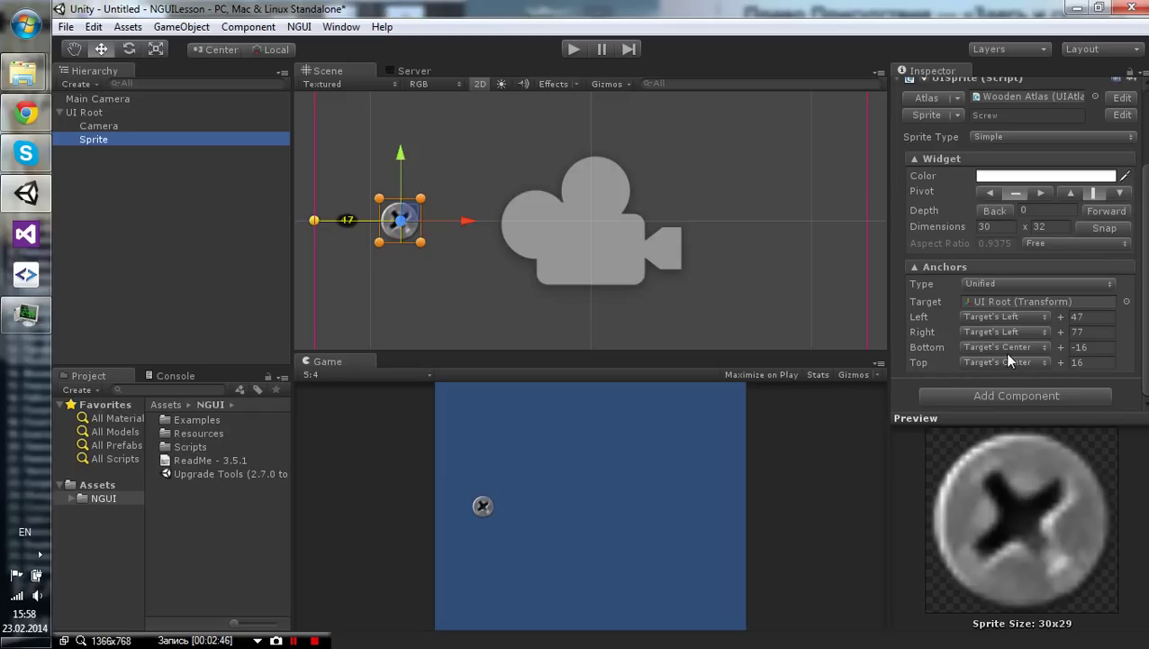
pyautogui.click(535, 351)
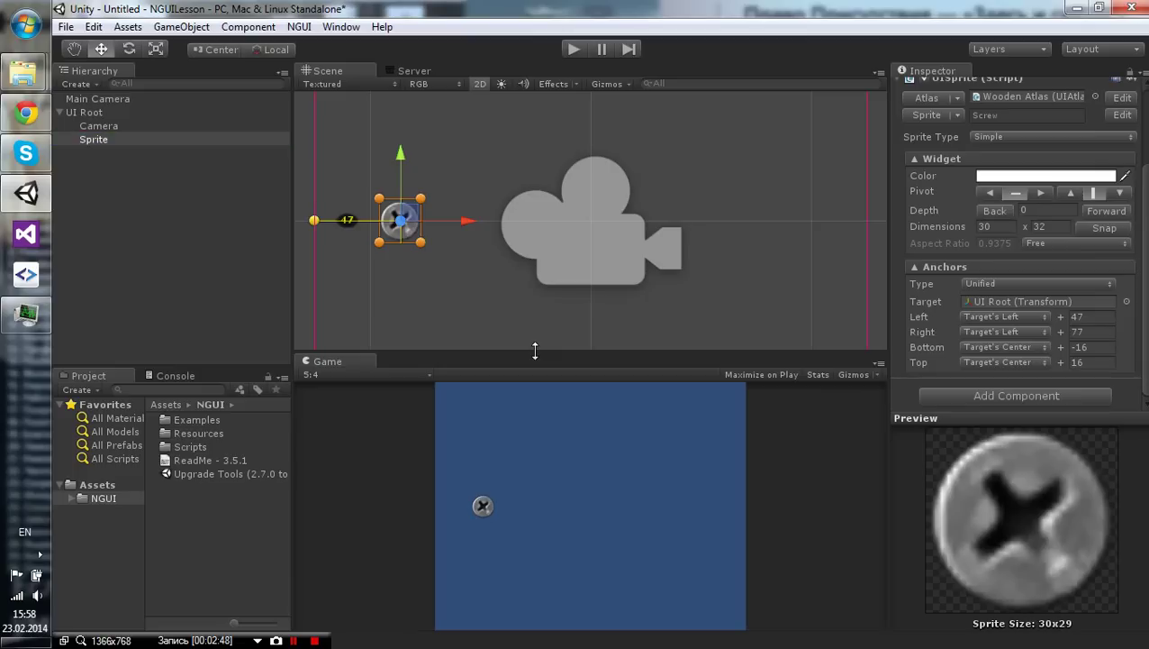
# Switch the Game view's aspect ratio from 5:4 back to Free Aspect
pyautogui.moveTo(535, 350)
pyautogui.mouseDown()
pyautogui.moveTo(530, 198)
pyautogui.moveTo(510, 275)
pyautogui.moveTo(510, 254)
pyautogui.mouseUp()
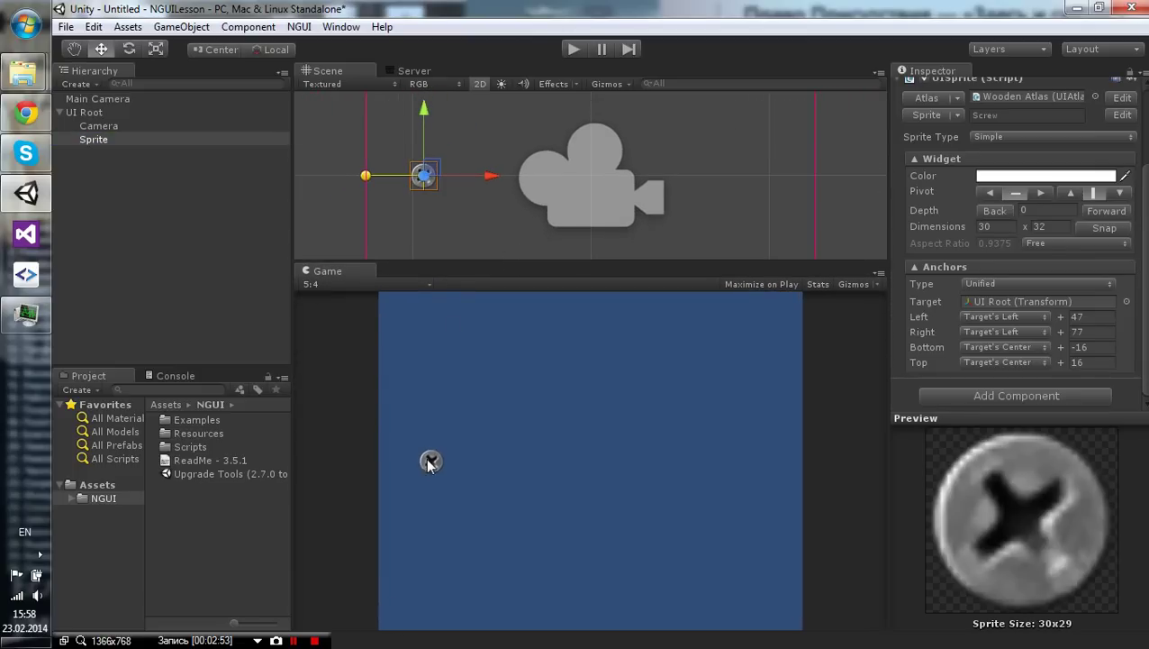
pyautogui.click(363, 284)
pyautogui.click(346, 297)
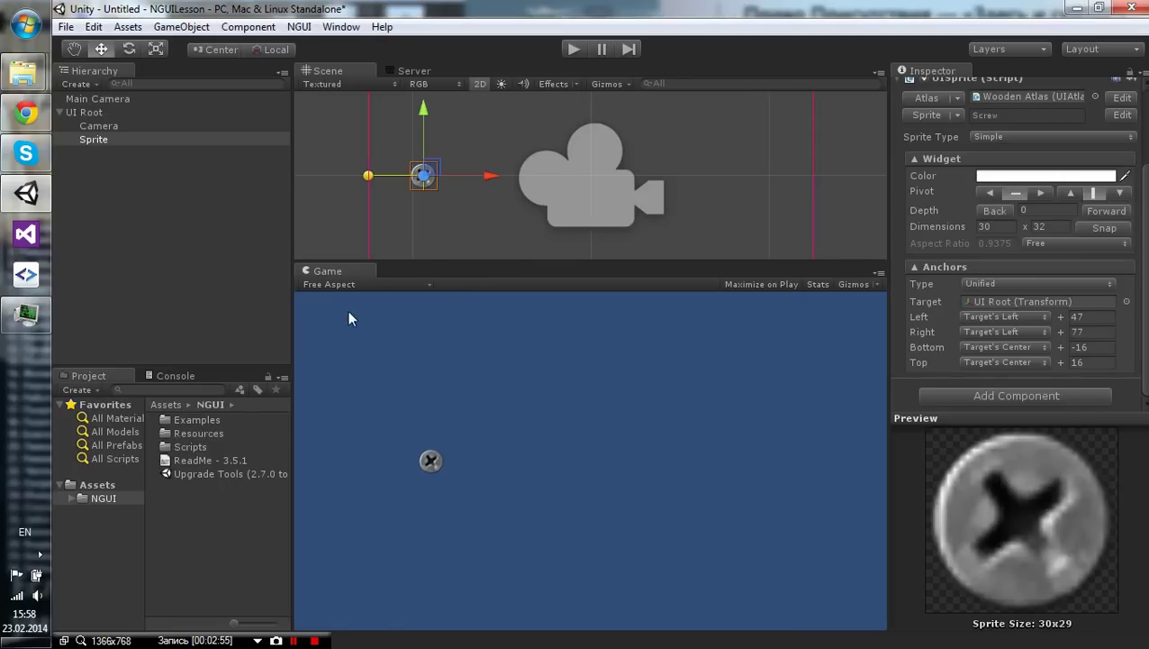
# Drag the Scene/Game divider down to give the Scene view more height
pyautogui.moveTo(475, 261); pyautogui.dragTo(477, 276)
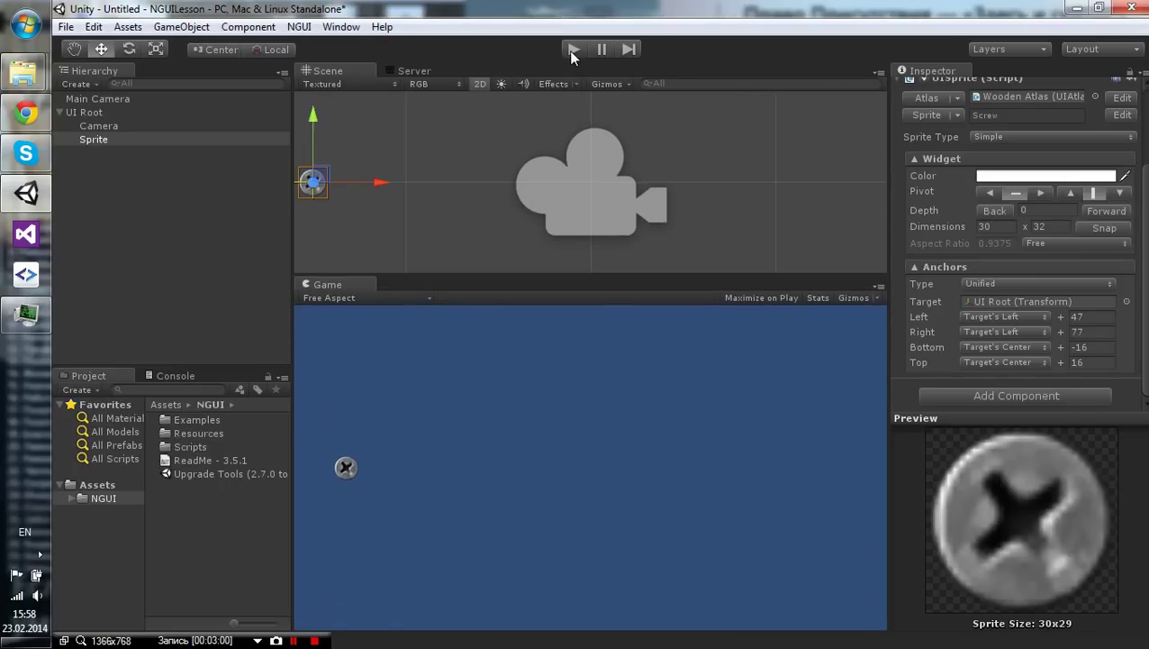
pyautogui.moveTo(455, 277)
pyautogui.mouseDown()
pyautogui.moveTo(454, 309)
pyautogui.moveTo(456, 256)
pyautogui.mouseUp()
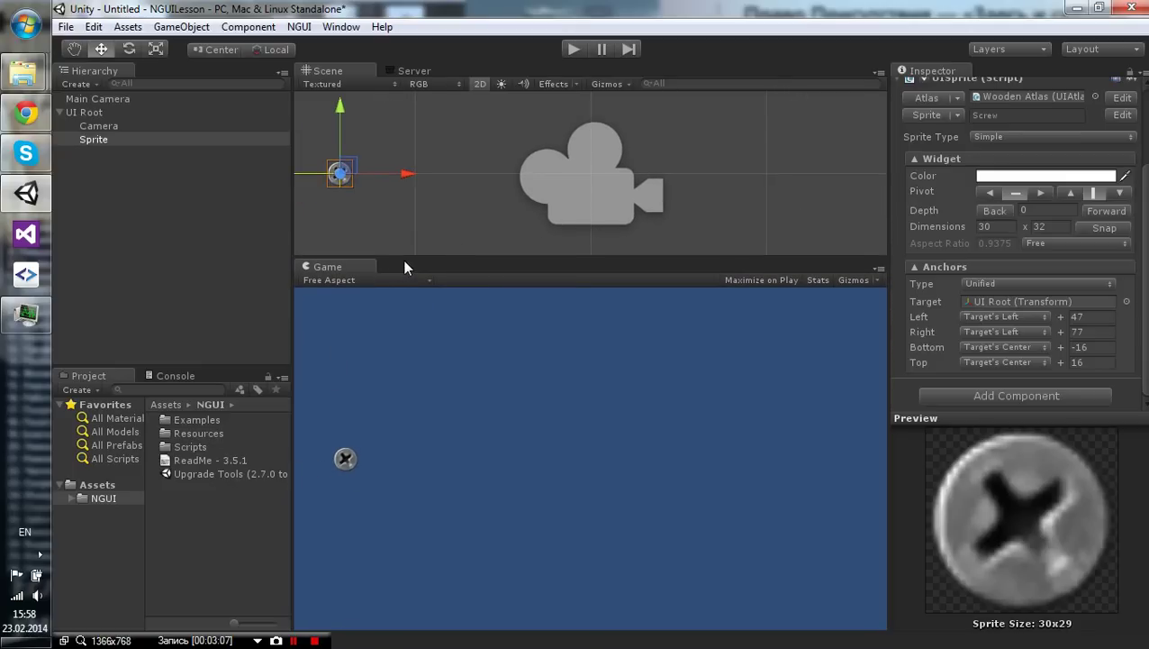
pyautogui.moveTo(405, 260)
pyautogui.mouseDown()
pyautogui.moveTo(405, 433)
pyautogui.moveTo(418, 469)
pyautogui.moveTo(447, 214)
pyautogui.moveTo(453, 245)
pyautogui.mouseUp()
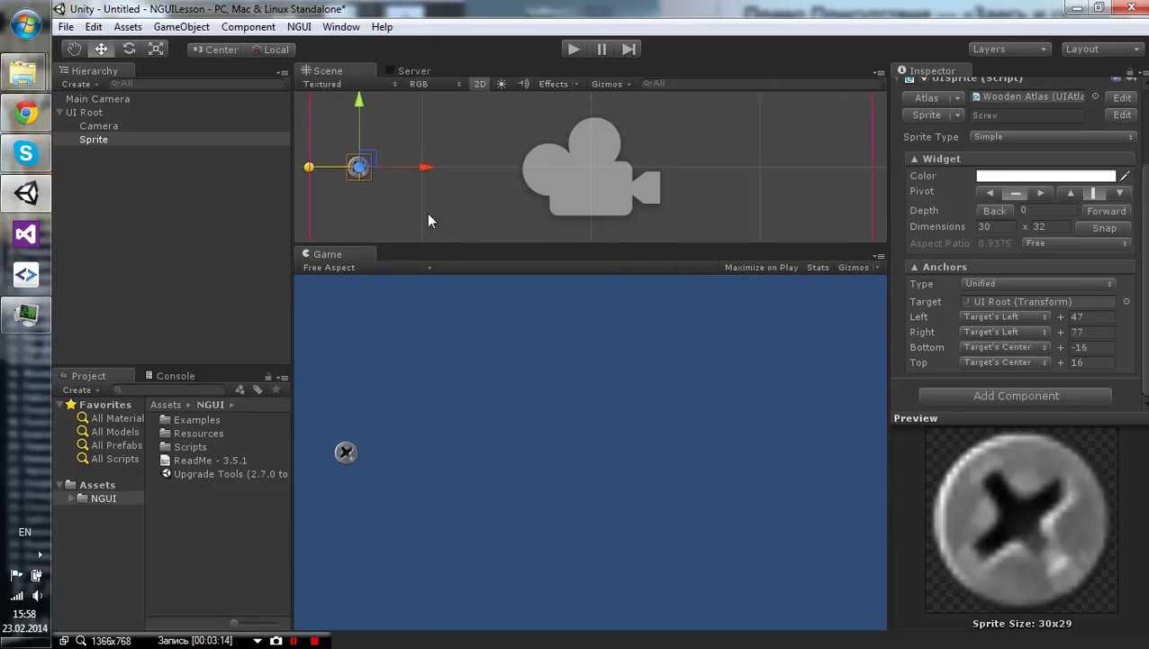
pyautogui.moveTo(438, 250); pyautogui.dragTo(430, 324)
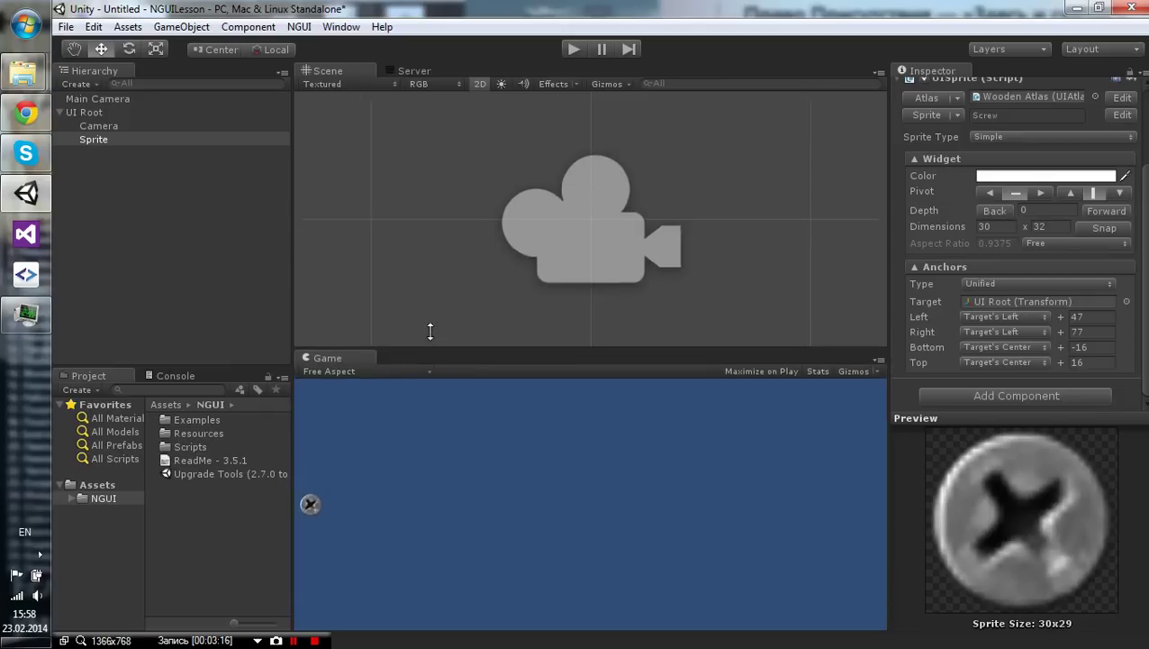
pyautogui.scroll(-5, 400, 196)
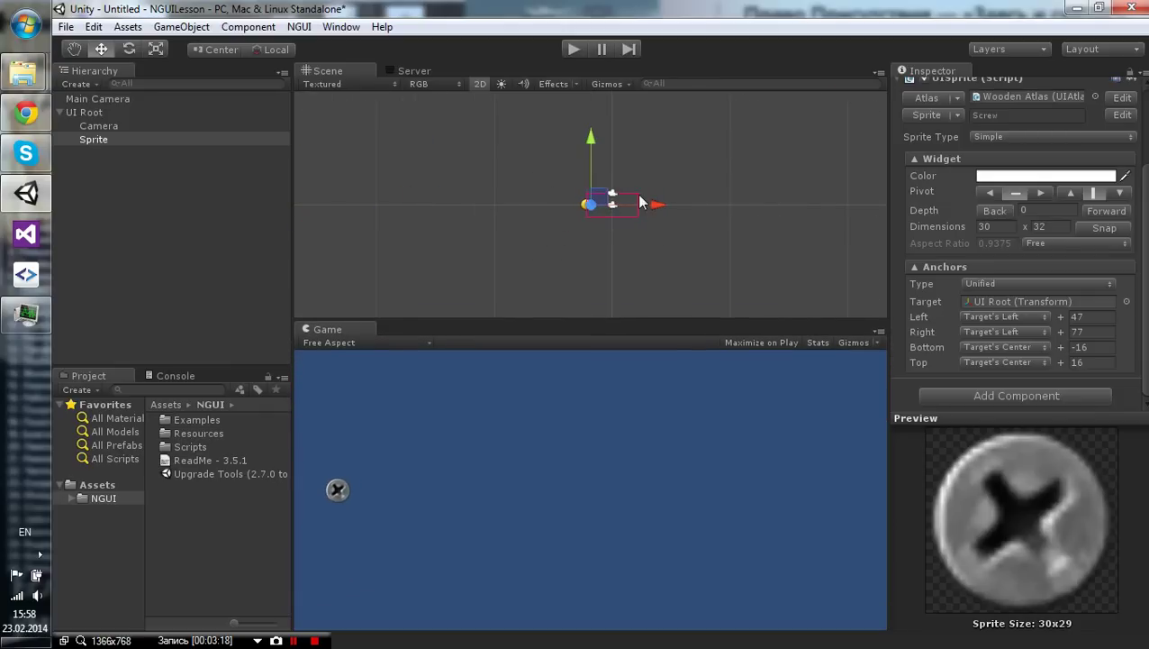
pyautogui.scroll(3, 582, 189)
pyautogui.scroll(3, 536, 200)
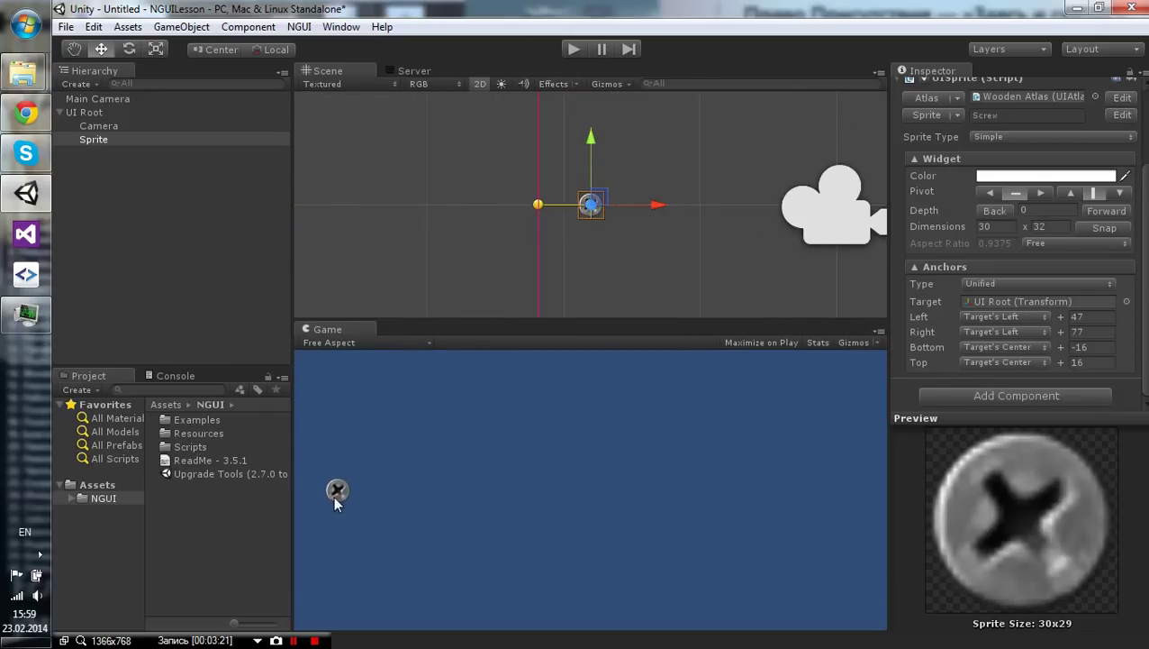
pyautogui.click(1019, 354)
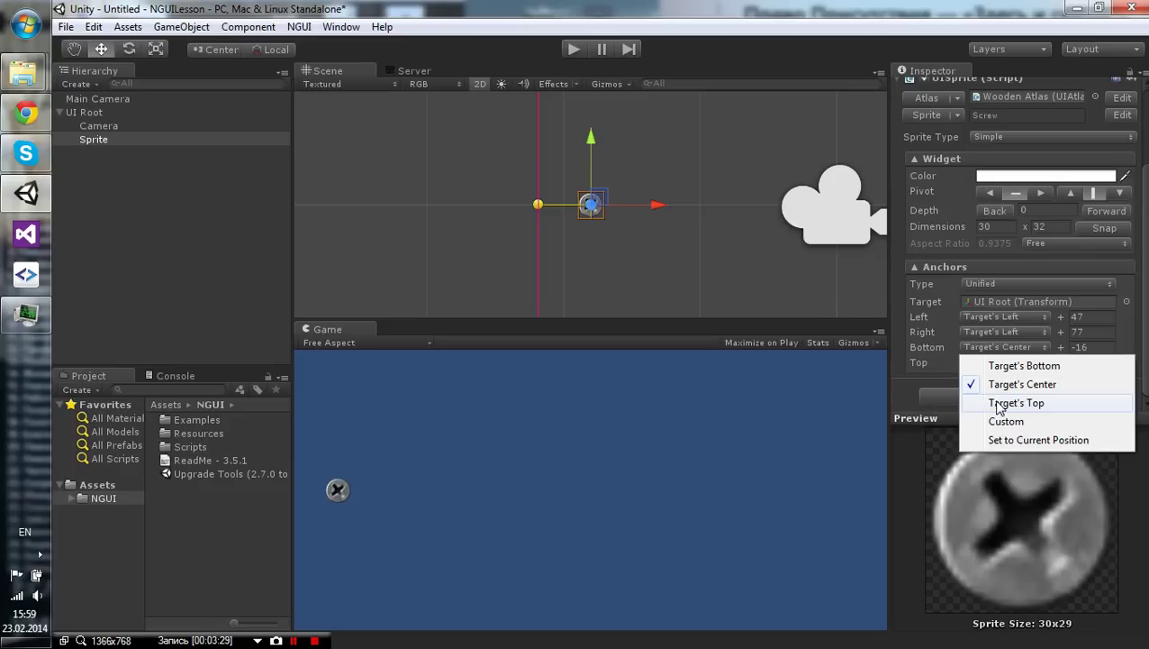
# Anchor the screw's bottom and top edges to the target's Top
pyautogui.click(997, 407)
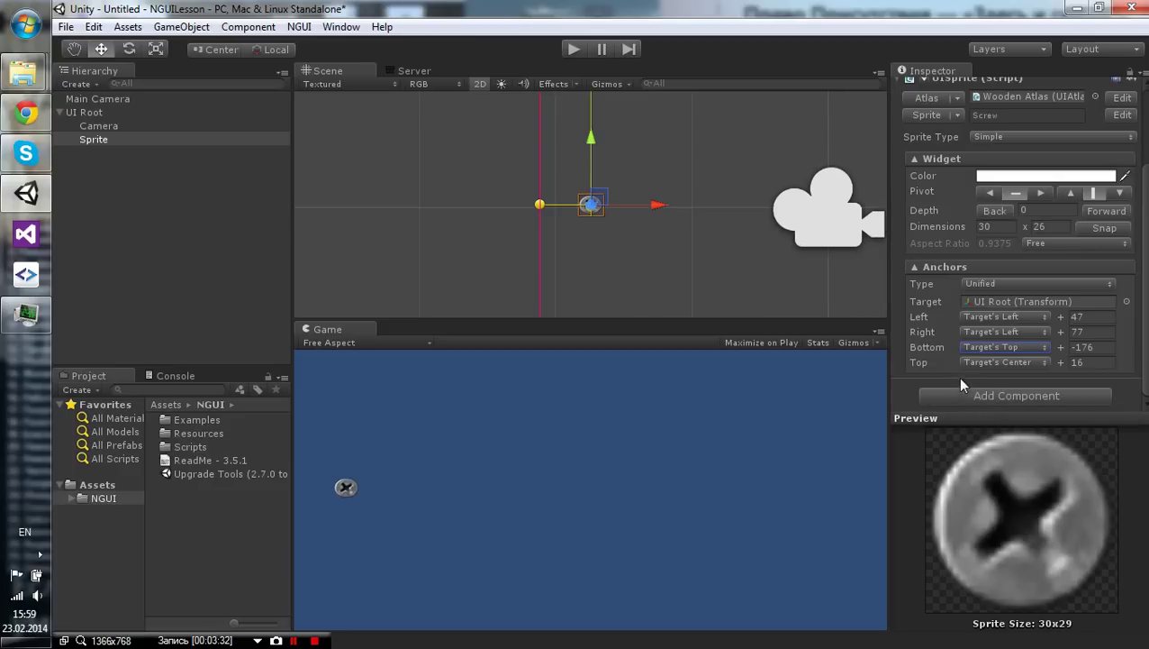
pyautogui.scroll(-3, 590, 184)
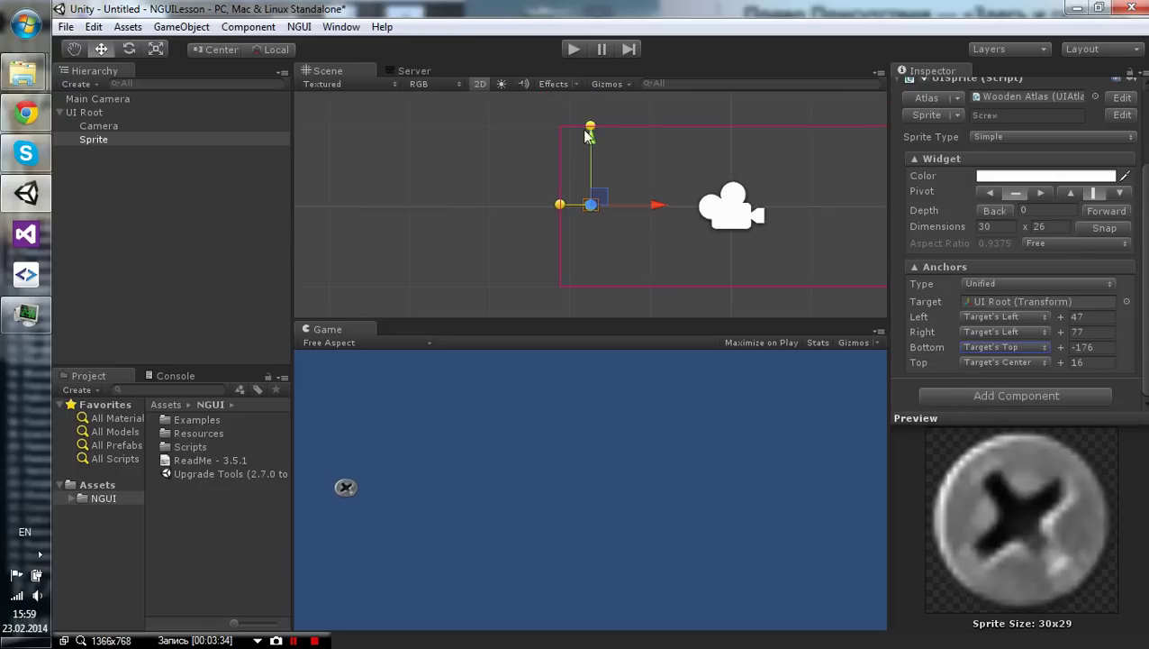
pyautogui.click(987, 364)
pyautogui.click(994, 417)
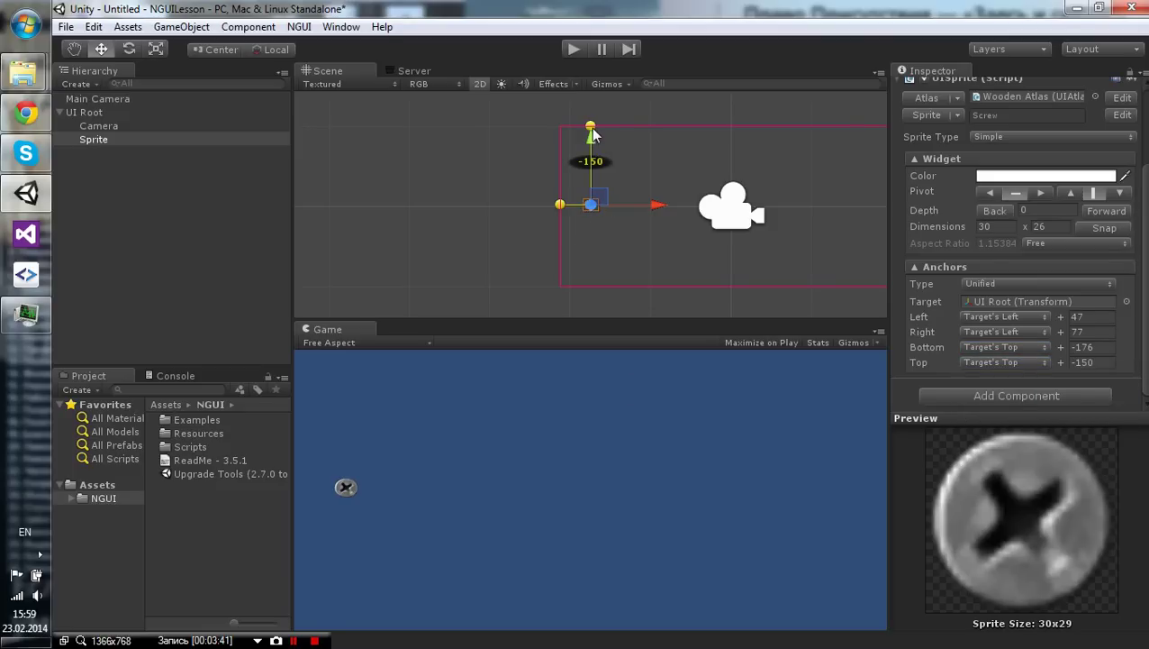
# Move the screw into the top-left corner (offsets 9/39/-32/-6) and run the scene
pyautogui.moveTo(601, 212); pyautogui.dragTo(599, 223)
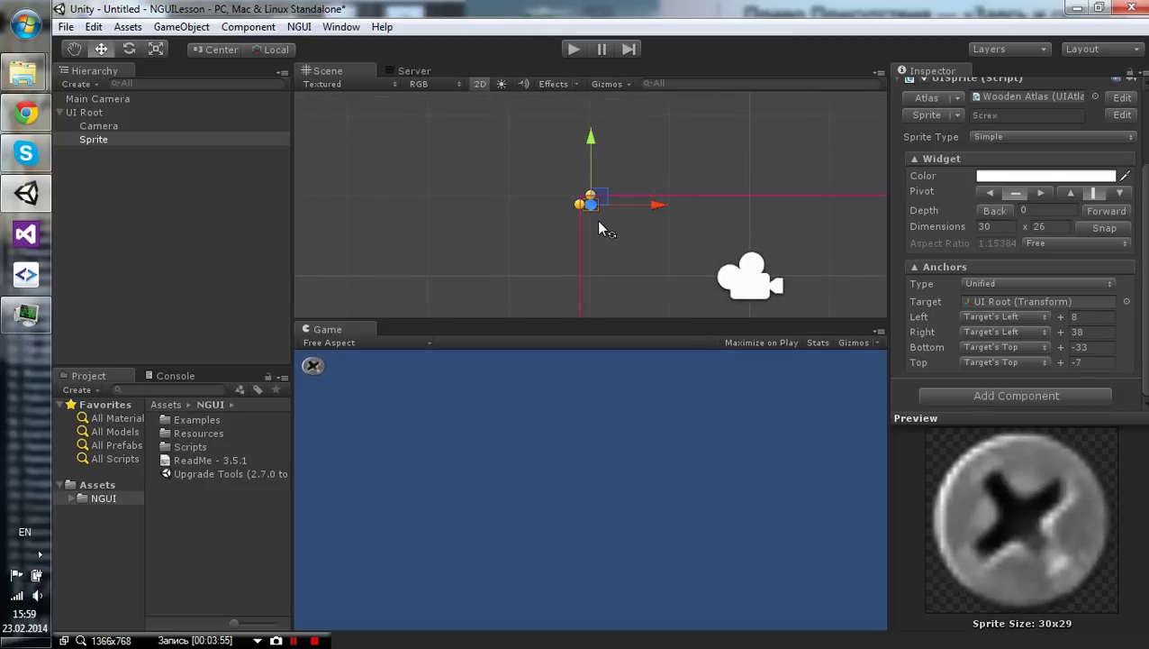
pyautogui.moveTo(600, 225); pyautogui.dragTo(597, 230)
pyautogui.click(572, 50)
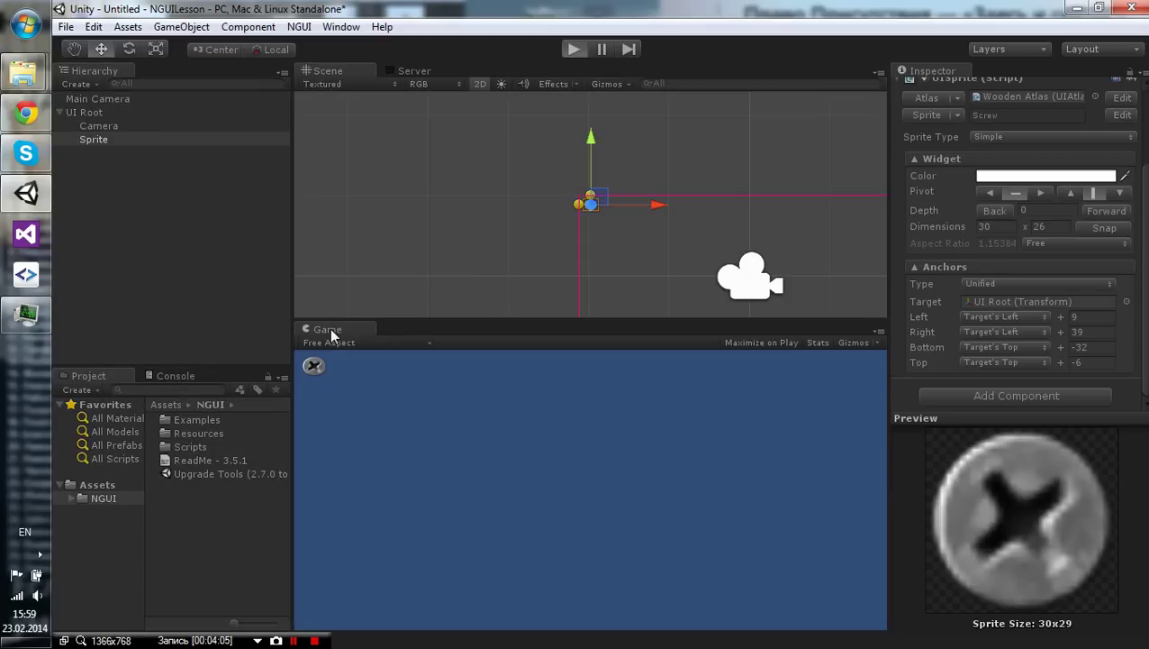
pyautogui.moveTo(343, 326)
pyautogui.mouseDown()
pyautogui.moveTo(506, 249)
pyautogui.moveTo(495, 245)
pyautogui.mouseUp()
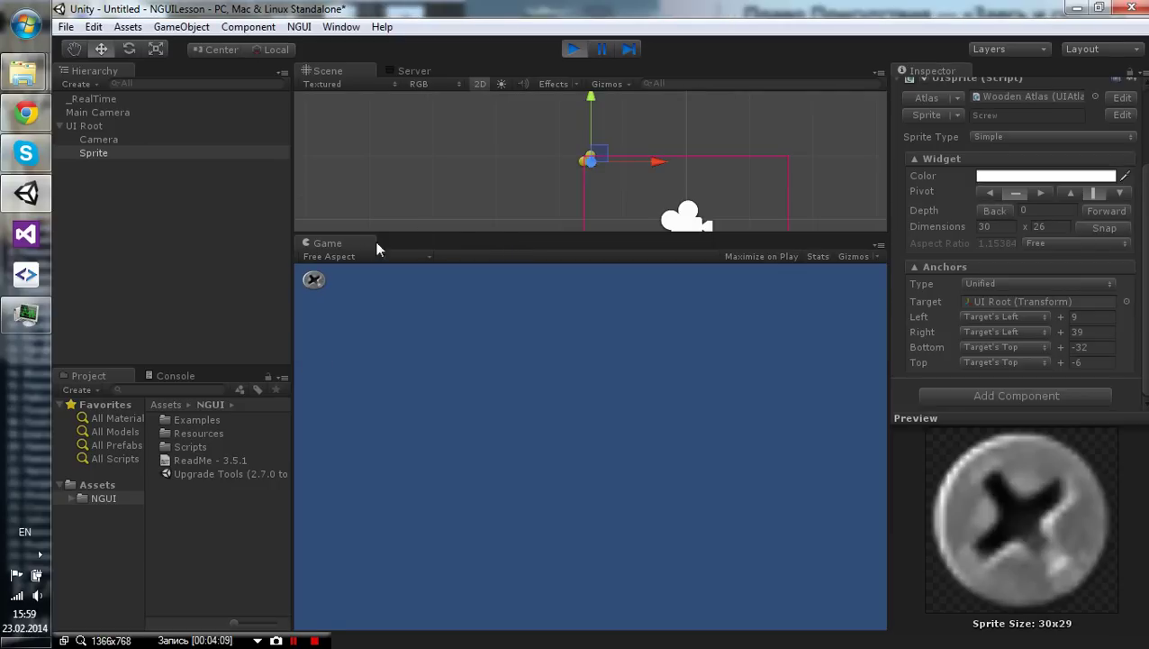
# Float the Game view, stretch it to confirm the screw stays top-left, then close it
pyautogui.moveTo(346, 247); pyautogui.dragTo(569, 184)
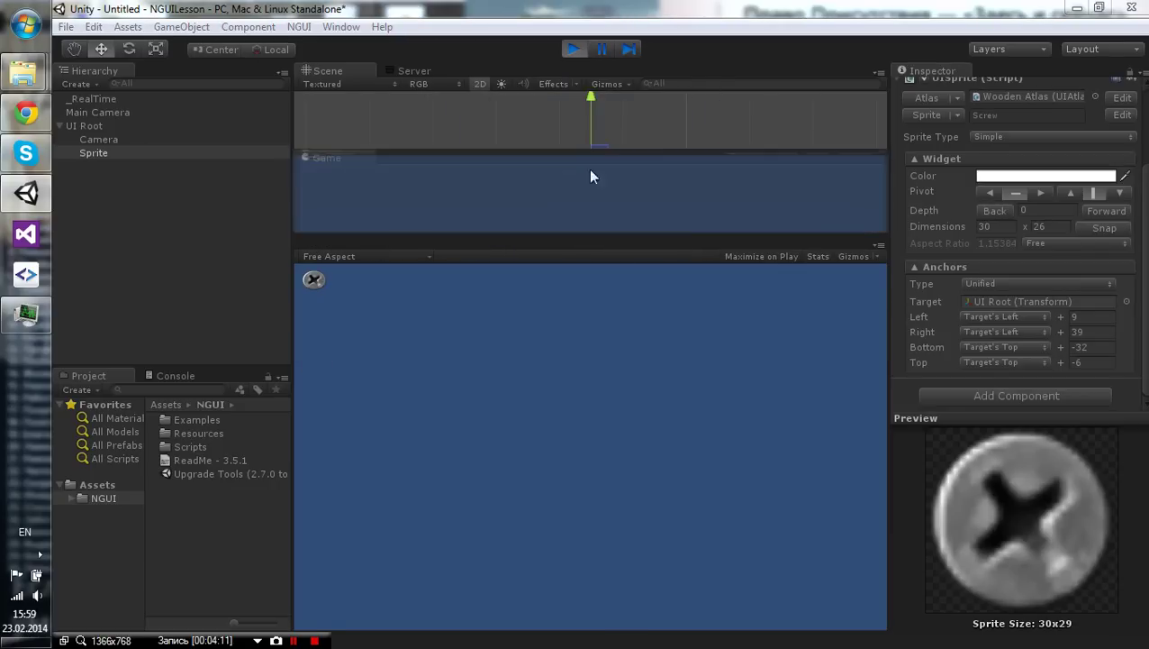
pyautogui.moveTo(569, 184); pyautogui.dragTo(455, 85)
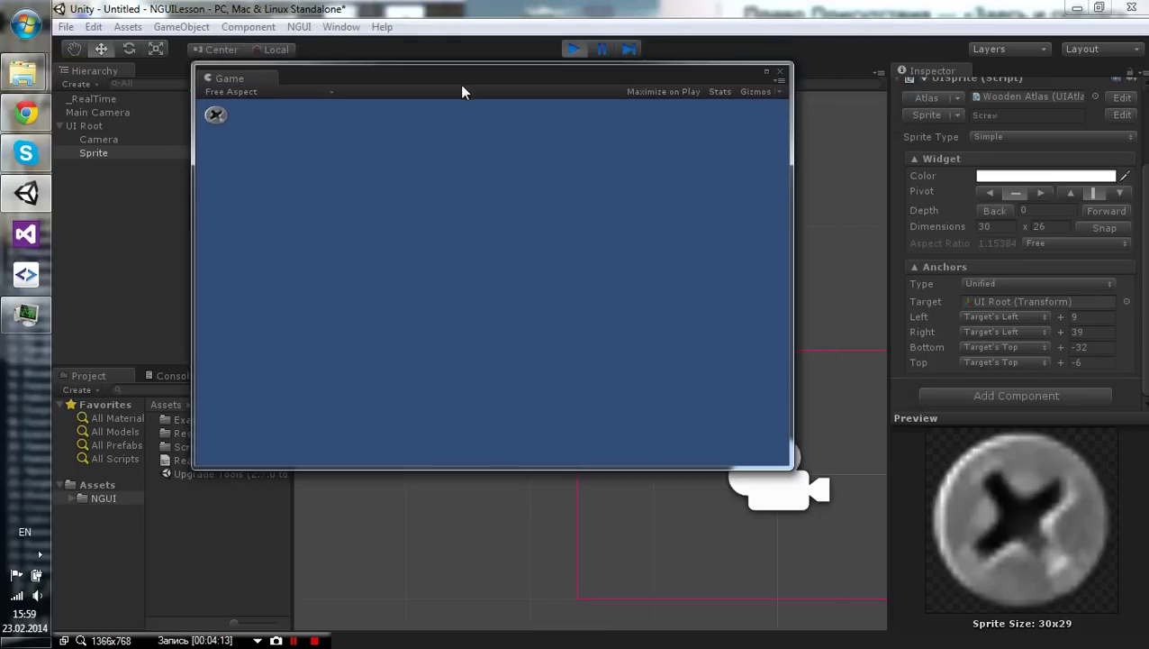
pyautogui.moveTo(799, 462)
pyautogui.mouseDown()
pyautogui.moveTo(930, 607)
pyautogui.moveTo(979, 571)
pyautogui.moveTo(376, 249)
pyautogui.moveTo(305, 171)
pyautogui.mouseUp()
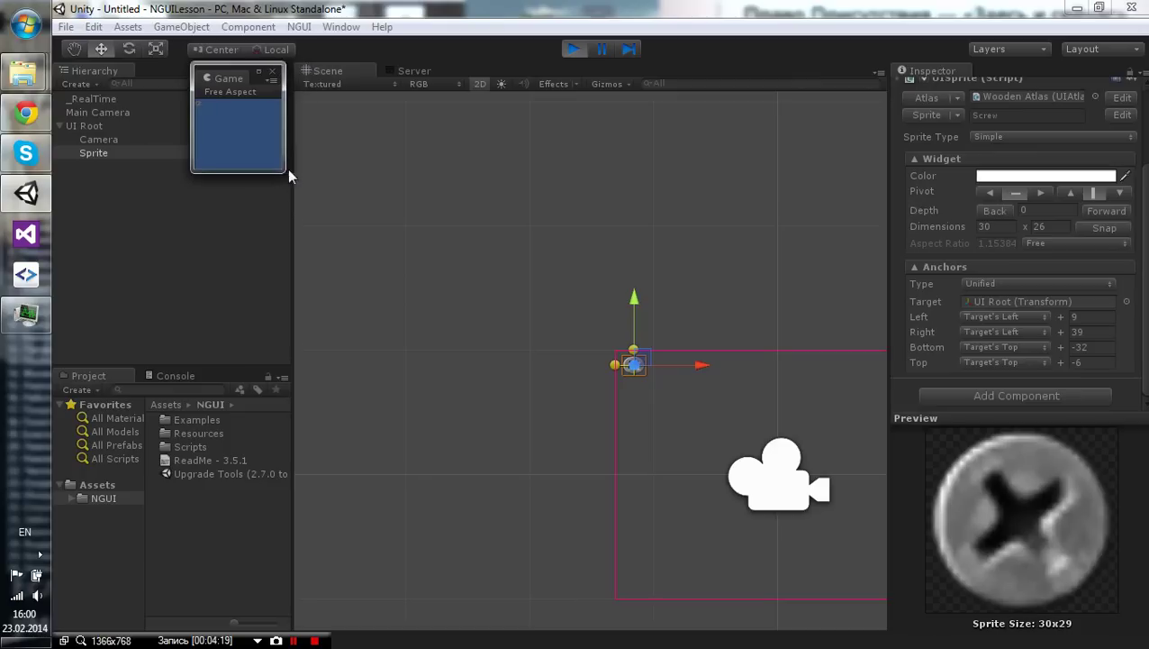
pyautogui.moveTo(307, 180)
pyautogui.mouseDown()
pyautogui.moveTo(833, 543)
pyautogui.moveTo(907, 574)
pyautogui.mouseUp()
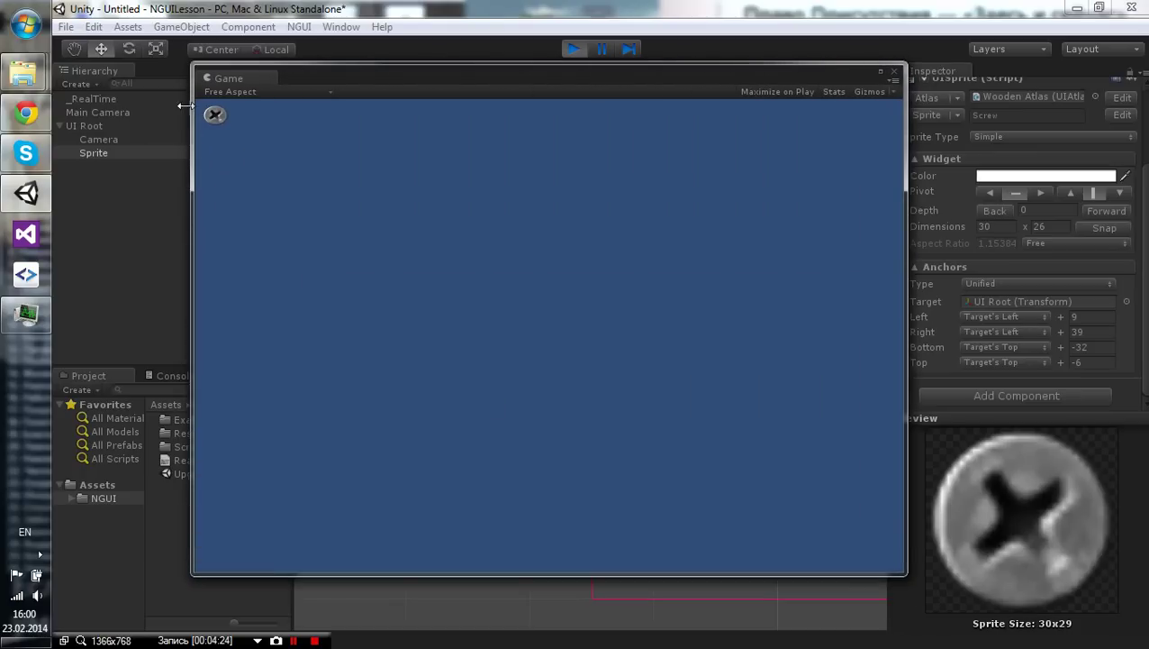
pyautogui.click(892, 73)
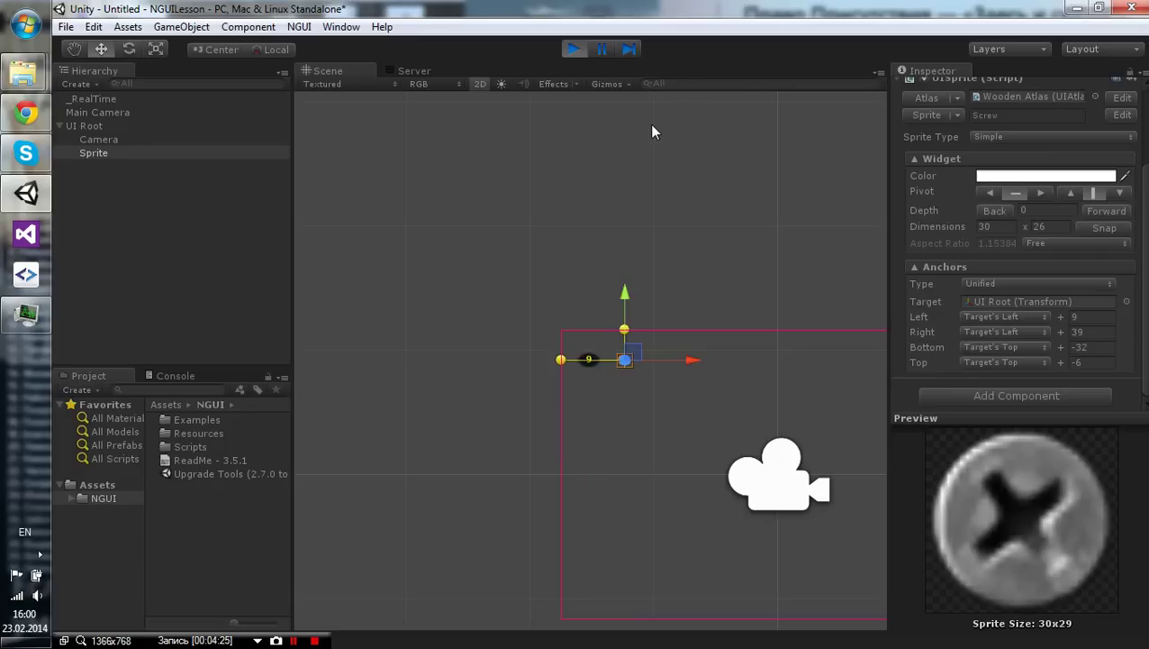
# Stop Play mode and select UI Root
pyautogui.click(571, 55)
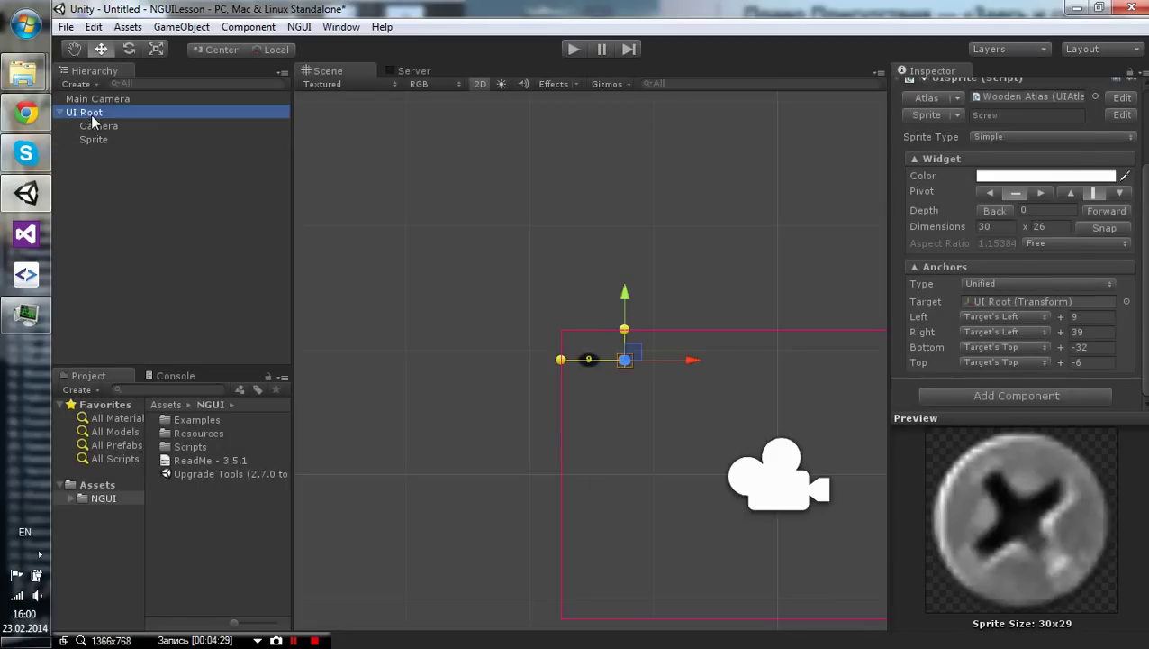
pyautogui.click(91, 113)
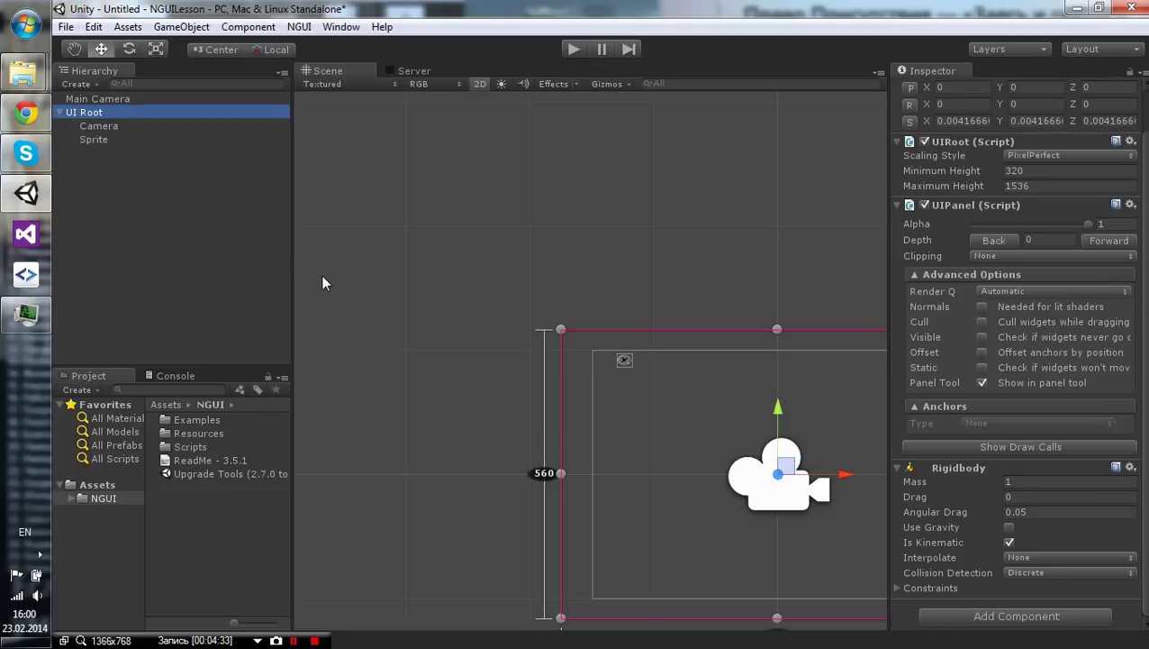
pyautogui.rightClick(96, 116)
pyautogui.click(299, 26)
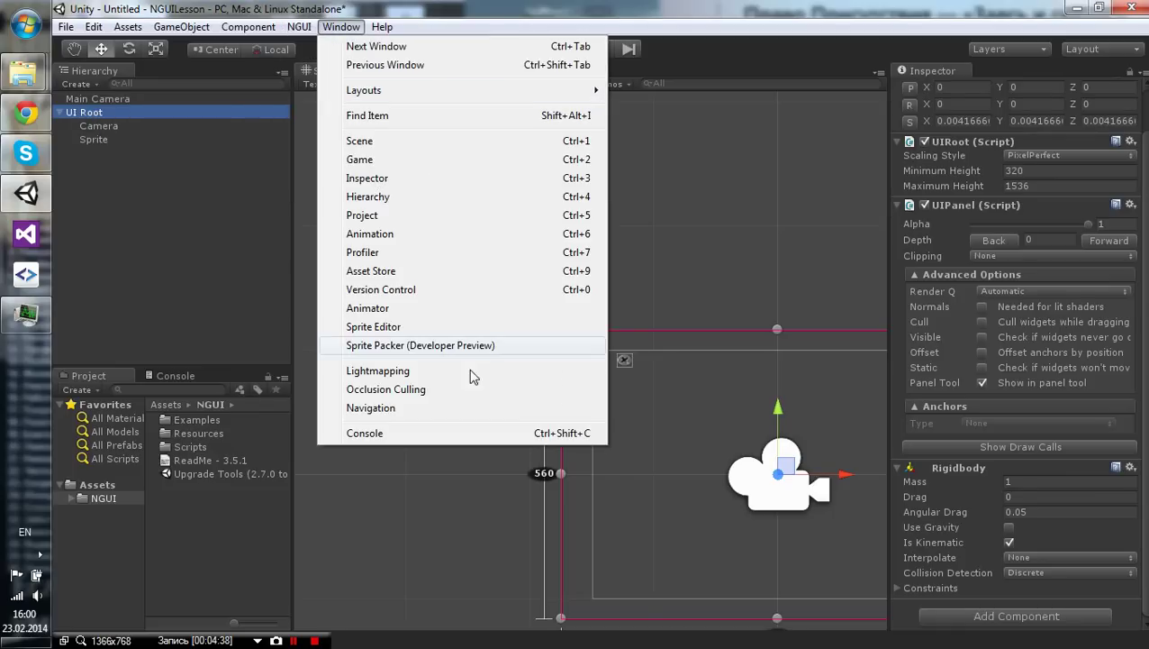
pyautogui.click(668, 333)
# Add a second sprite under UI Root from the Scene view's NGUI Create menu
pyautogui.rightClick(668, 333)
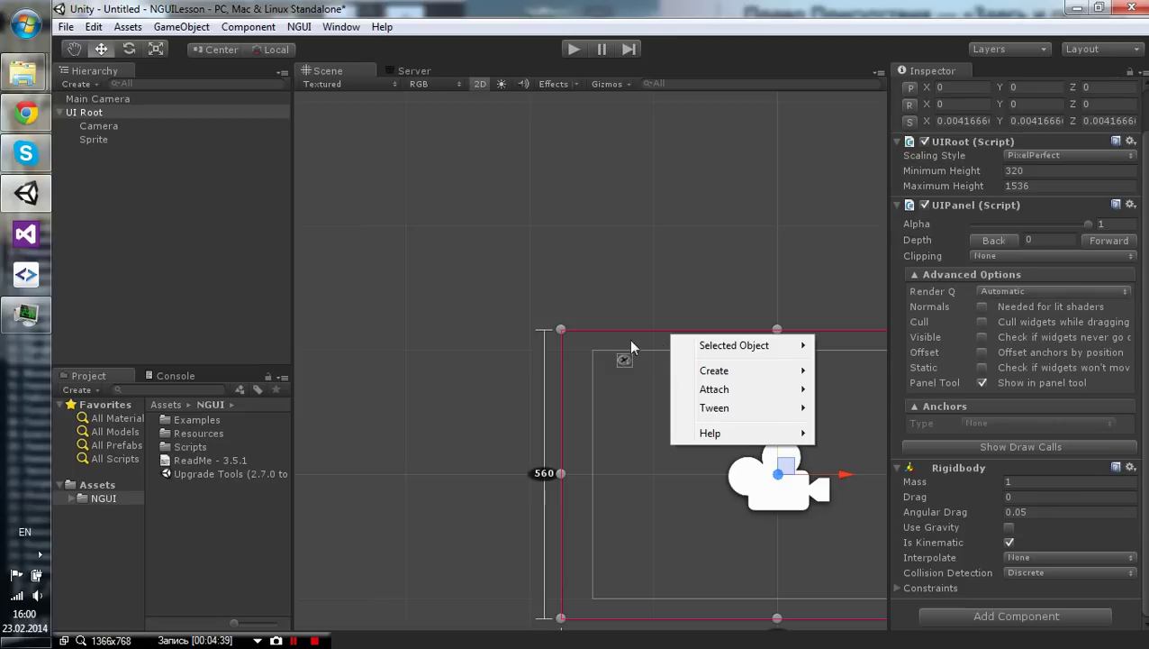
pyautogui.rightClick(576, 343)
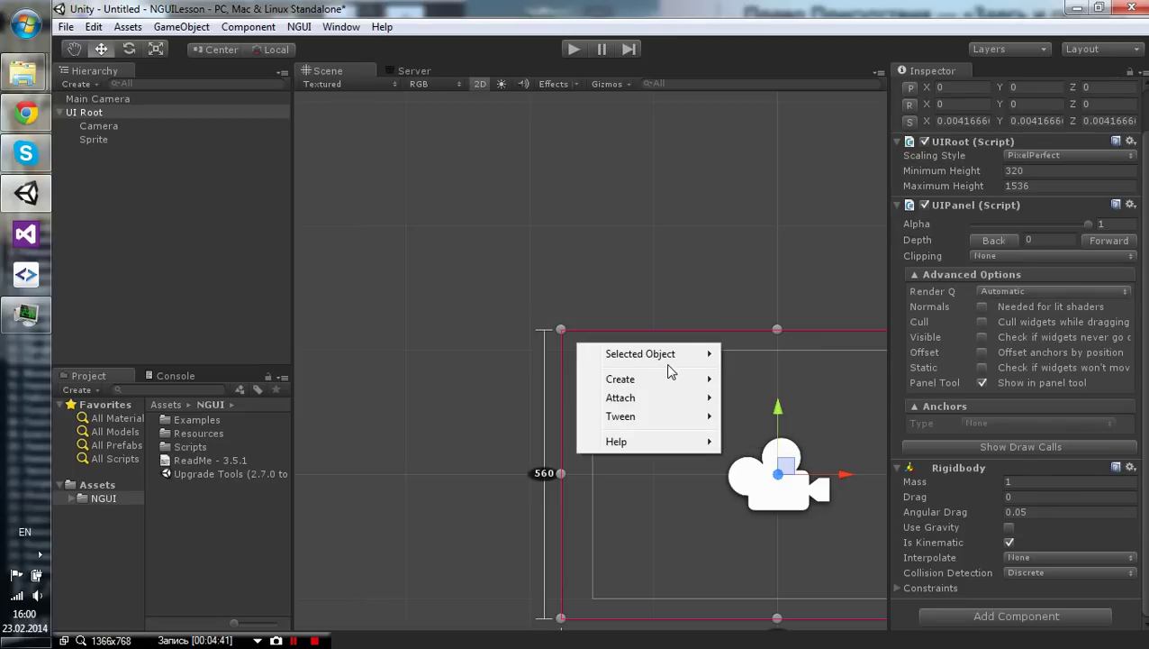
pyautogui.moveTo(677, 383)
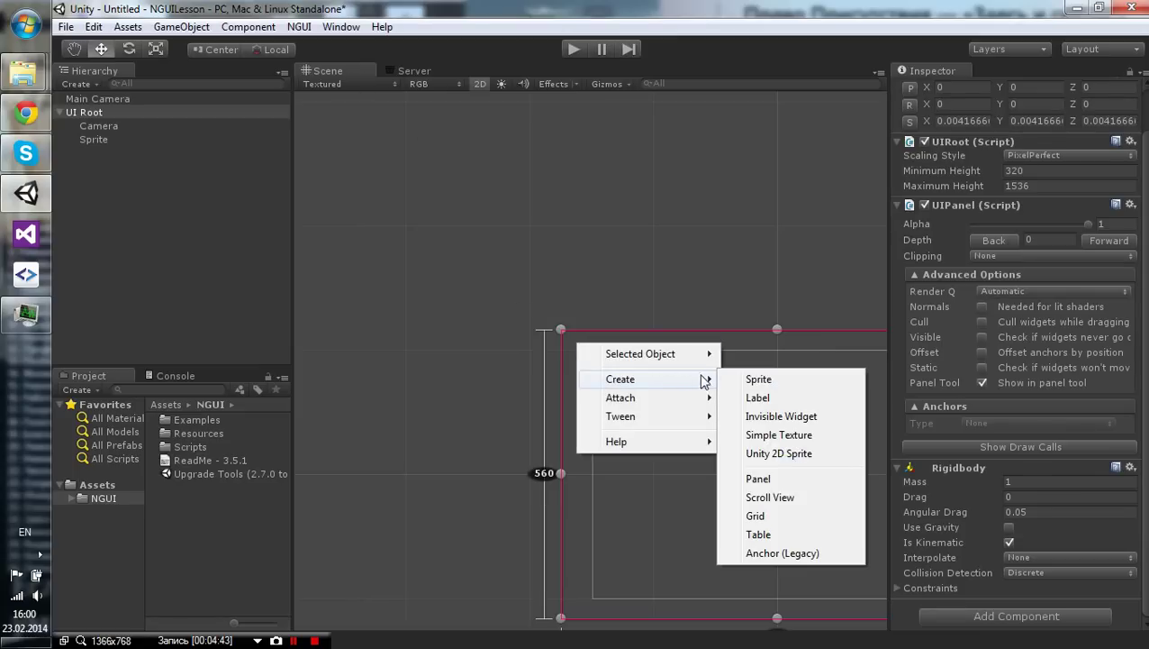
pyautogui.click(753, 382)
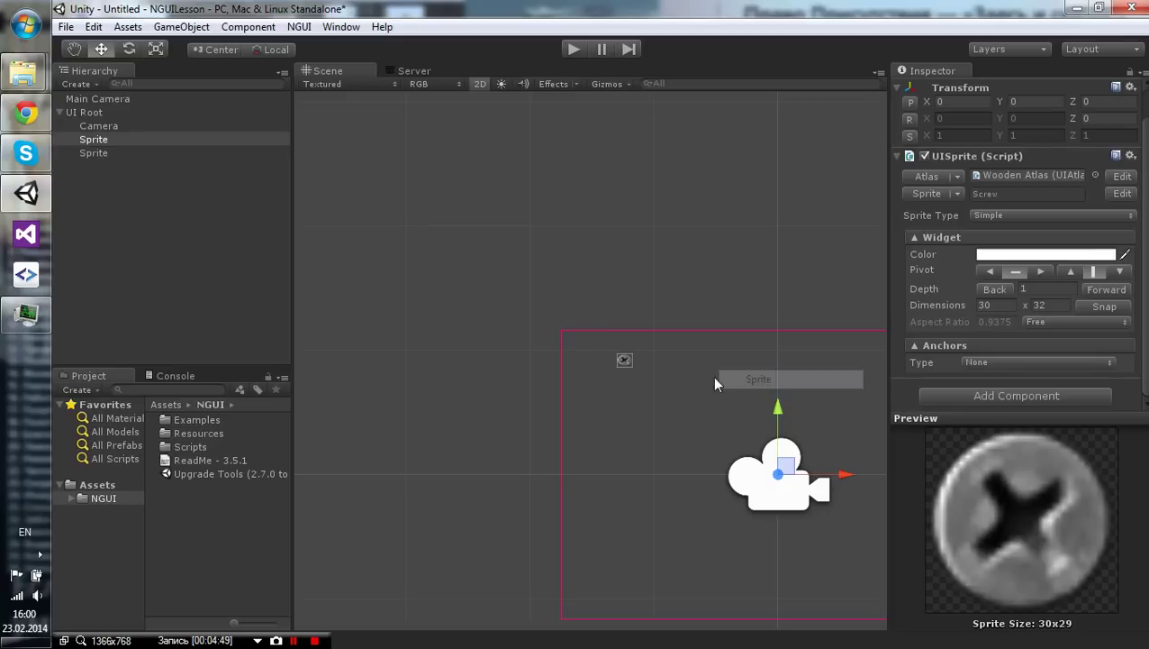
# Rename the new sprite to Window and set its sprite type to Tiled
pyautogui.click(102, 139)
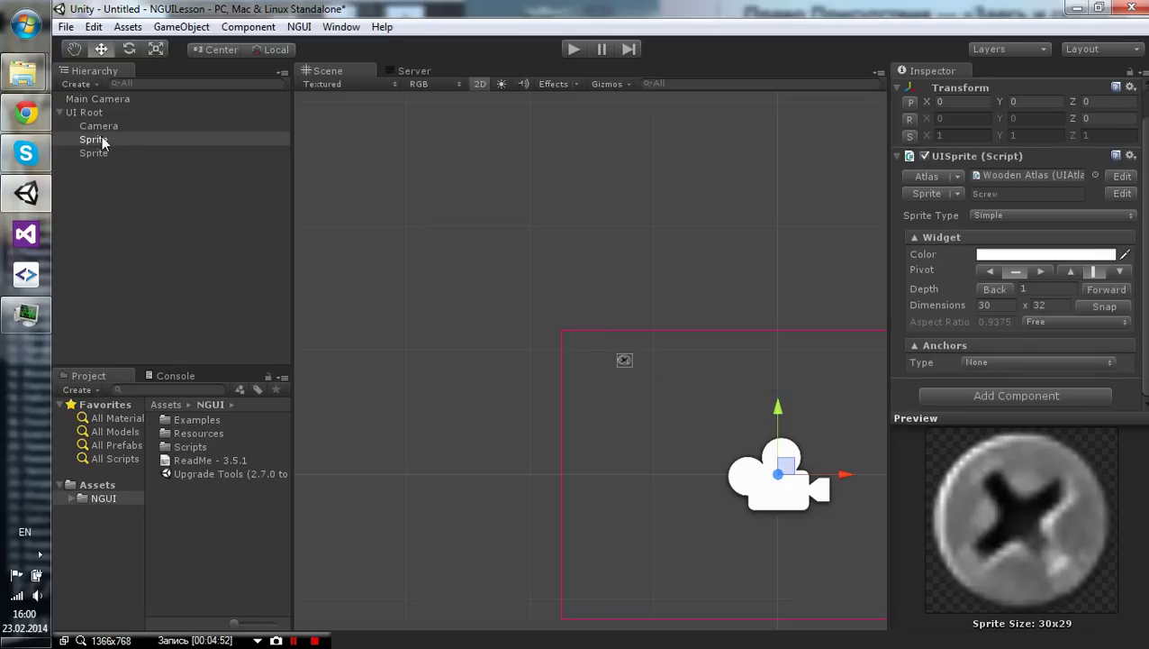
pyautogui.write('Window')
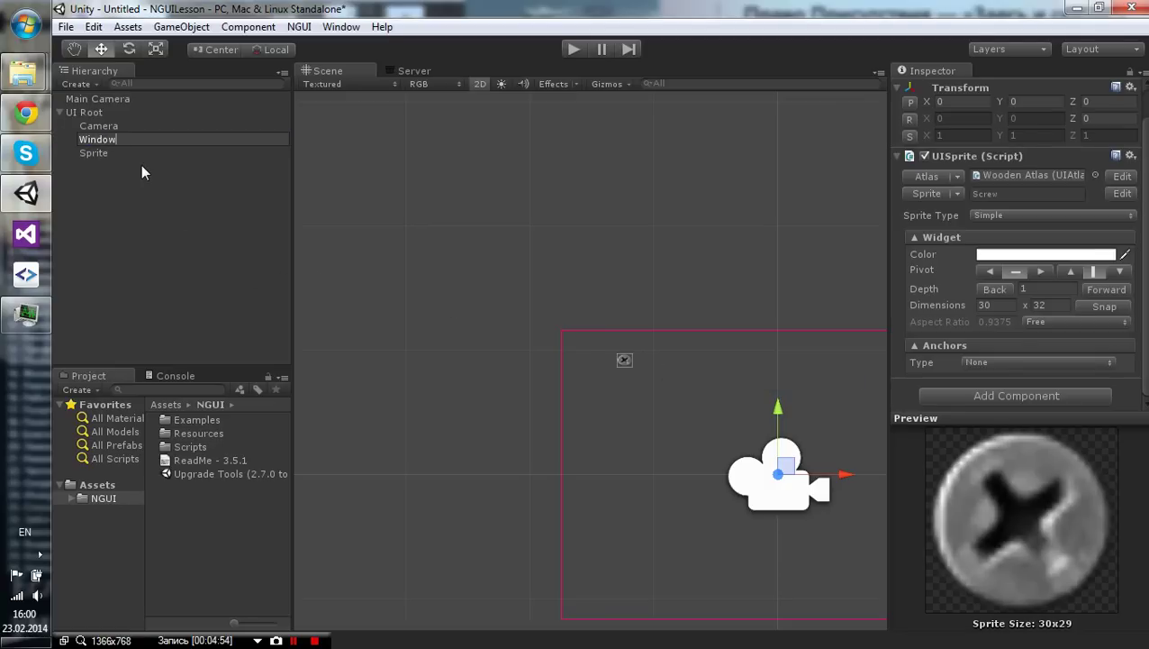
pyautogui.press('Return')
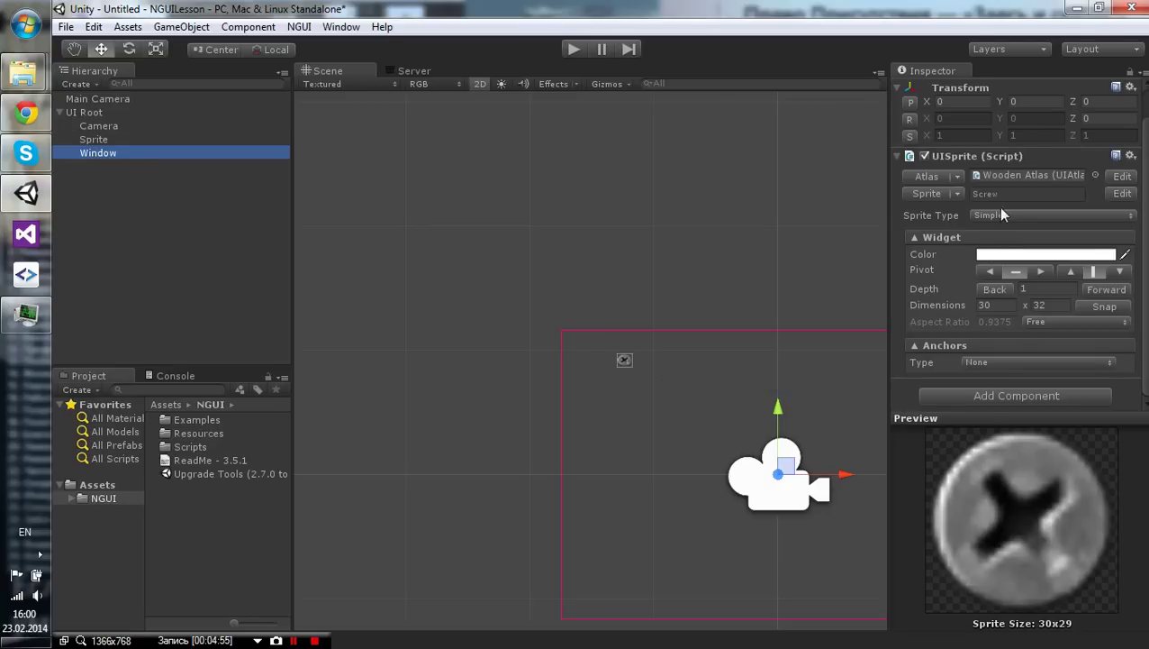
pyautogui.click(993, 215)
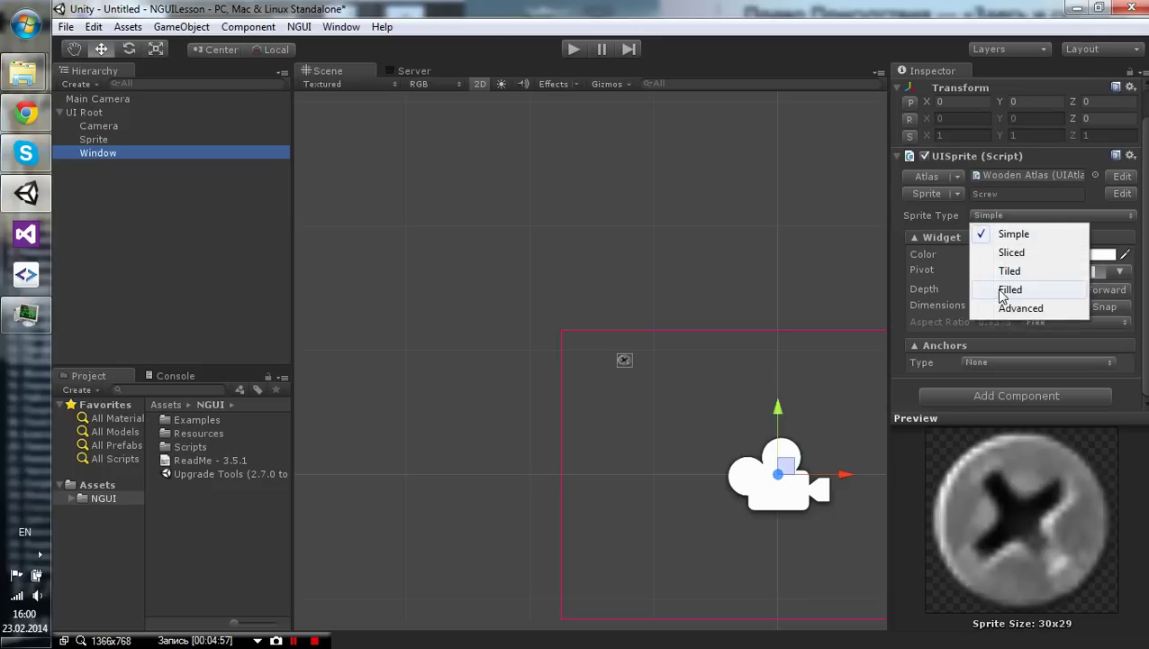
pyautogui.click(1008, 270)
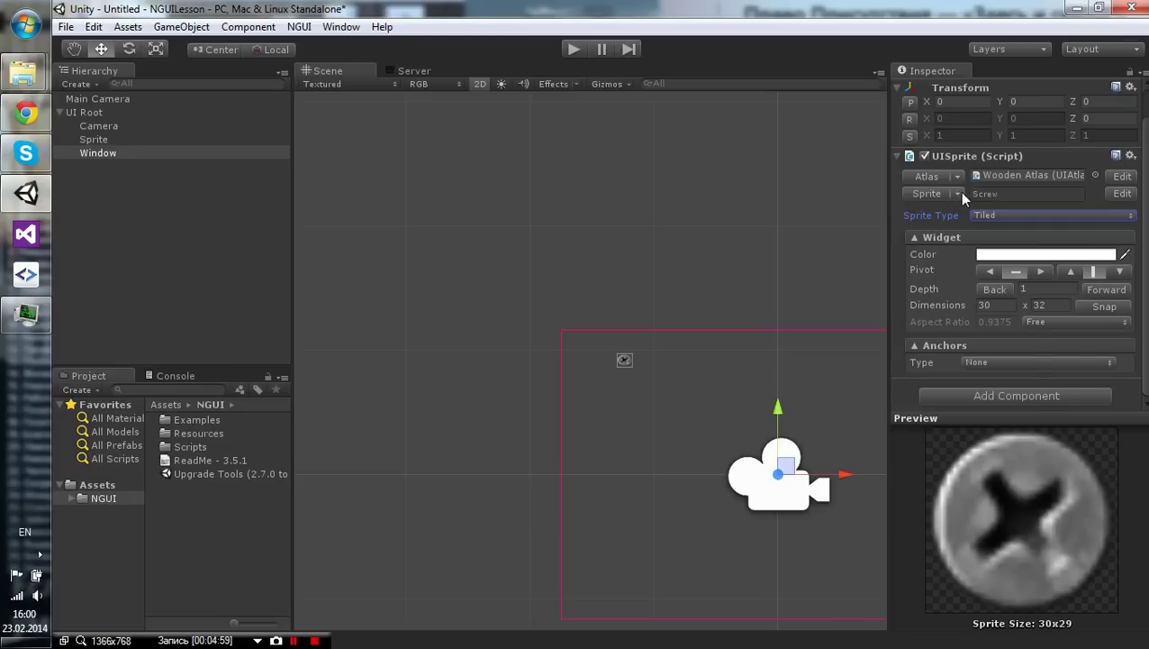
# Give Window the Highlight - Shadowed sprite and draw it as Sliced
pyautogui.click(958, 193)
pyautogui.moveTo(1007, 302); pyautogui.dragTo(996, 453)
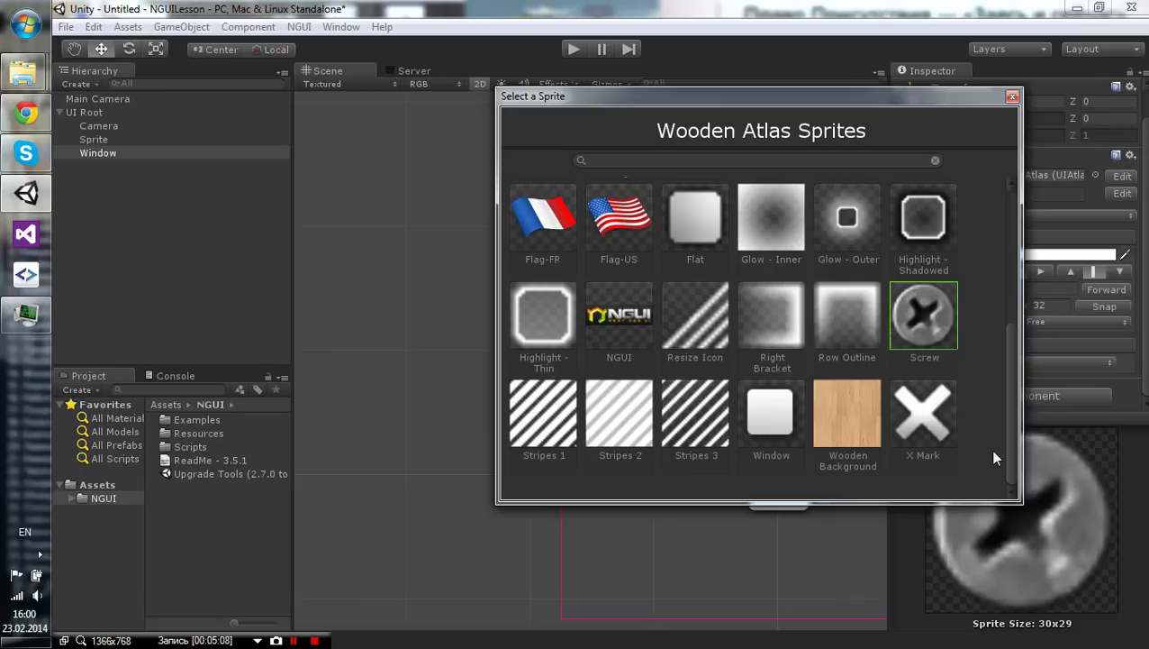
pyautogui.scroll(5, 997, 432)
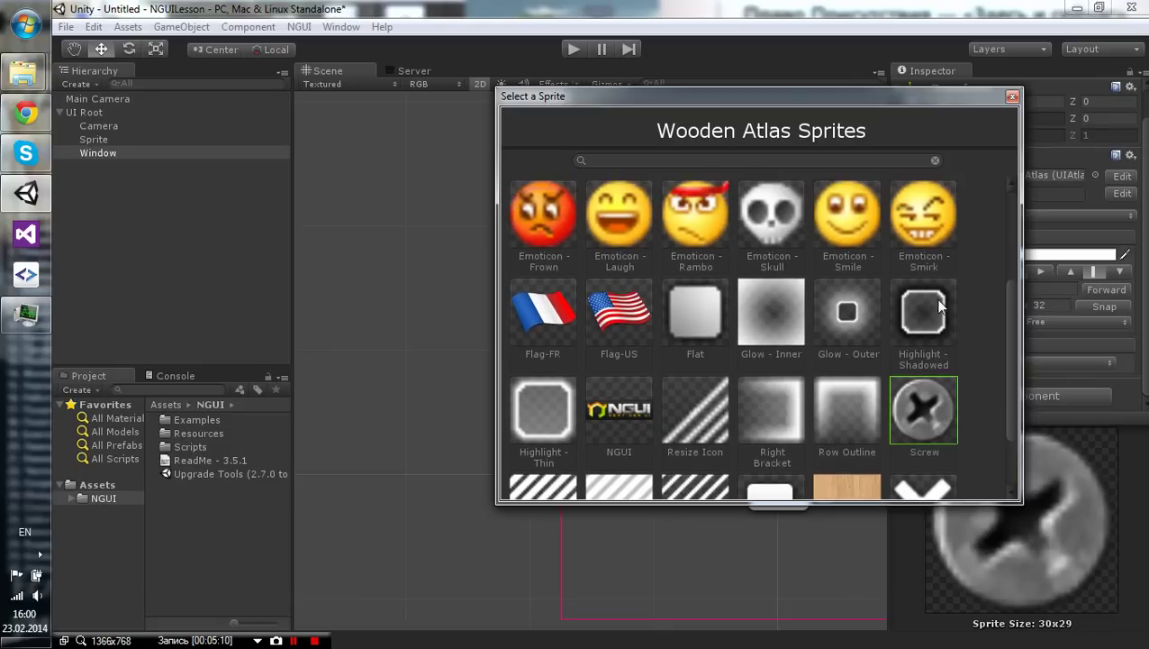
pyautogui.doubleClick(928, 315)
pyautogui.click(1010, 217)
pyautogui.click(1013, 251)
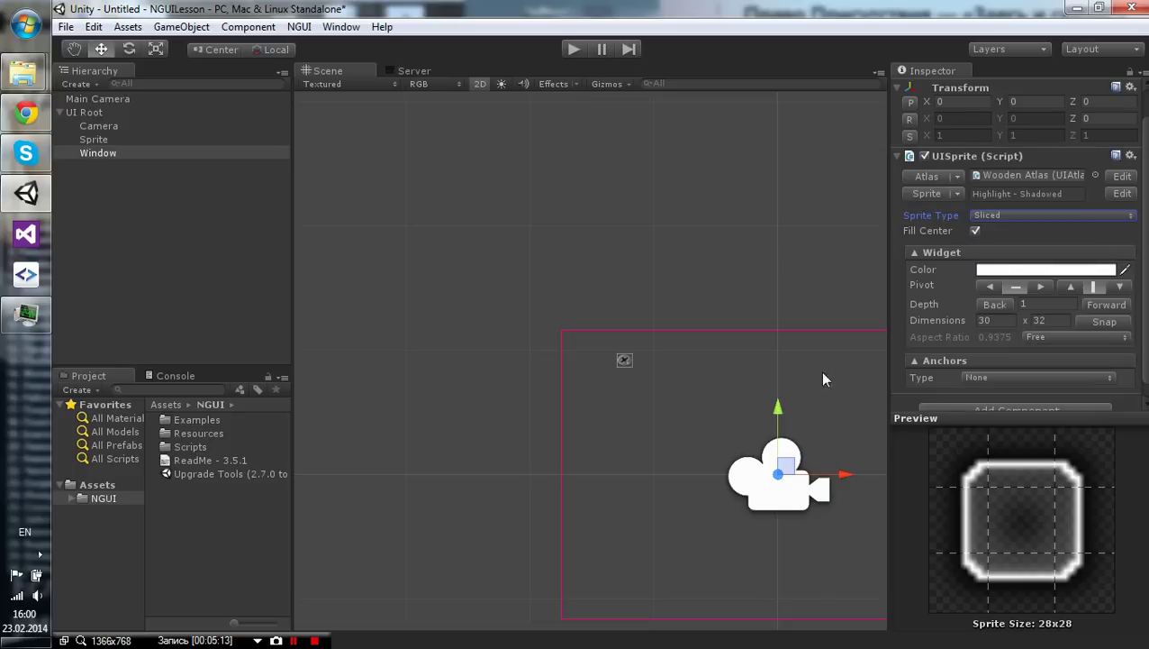
# Frame and zoom in on the Window widget in the Scene view
pyautogui.press('f')
pyautogui.scroll(1, 584, 380)
pyautogui.scroll(2, 590, 379)
pyautogui.scroll(2, 594, 378)
pyautogui.click(347, 27)
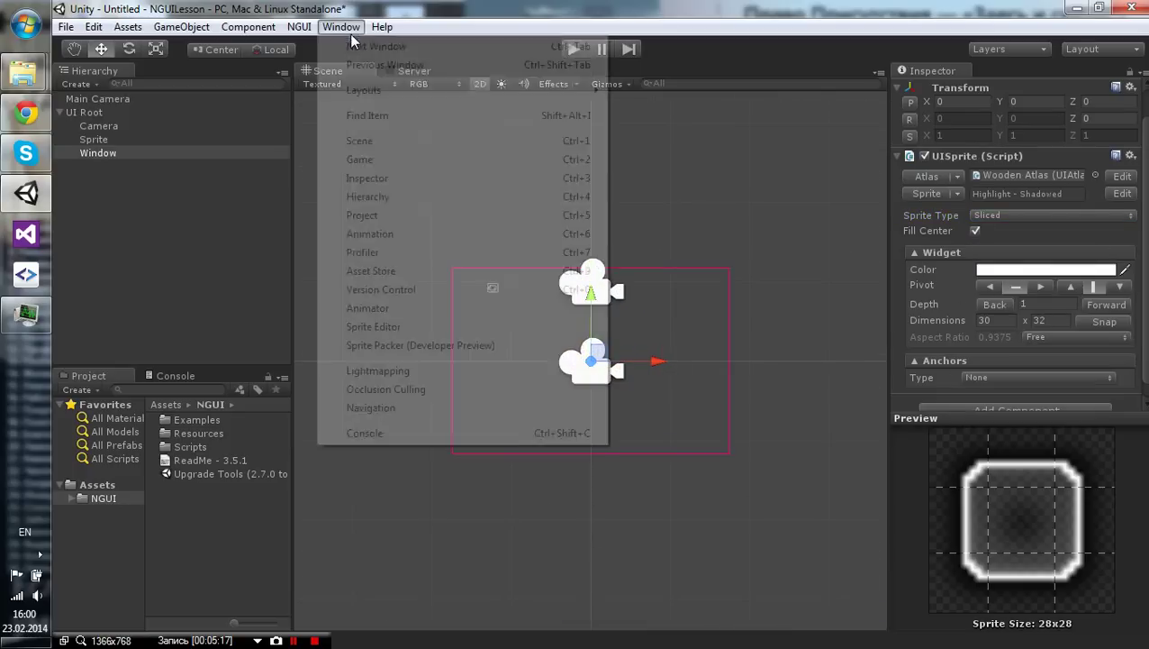
# Open the Game view and dock it beneath the Scene view
pyautogui.click(396, 160)
pyautogui.moveTo(290, 82)
pyautogui.mouseDown()
pyautogui.moveTo(671, 140)
pyautogui.moveTo(471, 481)
pyautogui.mouseUp()
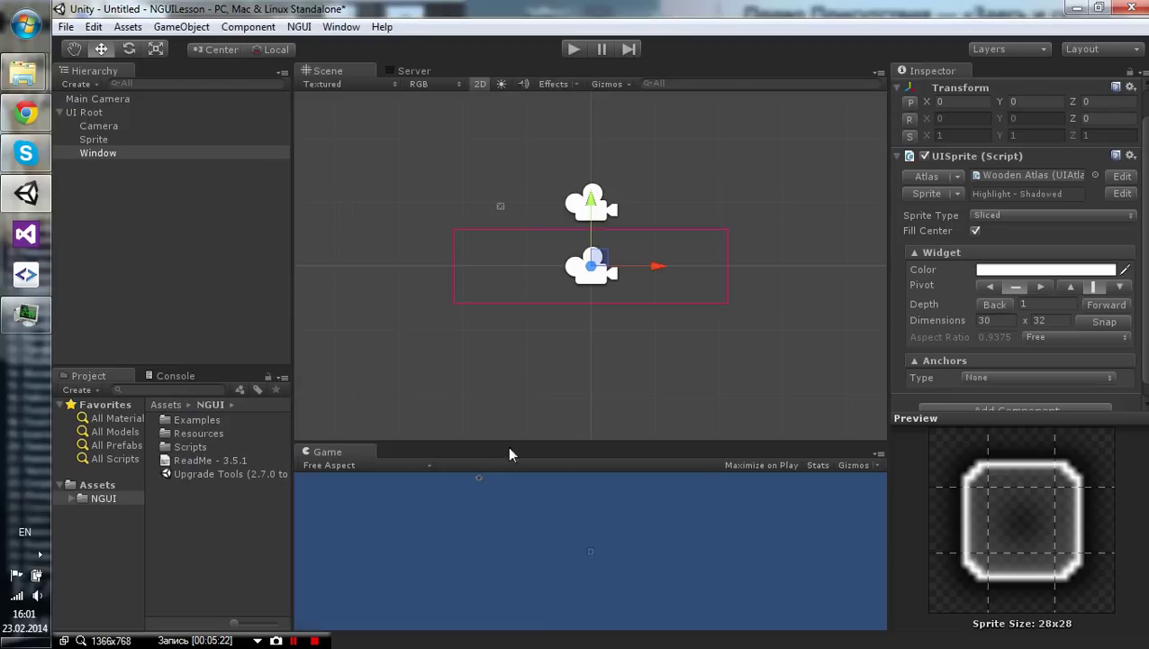
pyautogui.moveTo(552, 443); pyautogui.dragTo(577, 410)
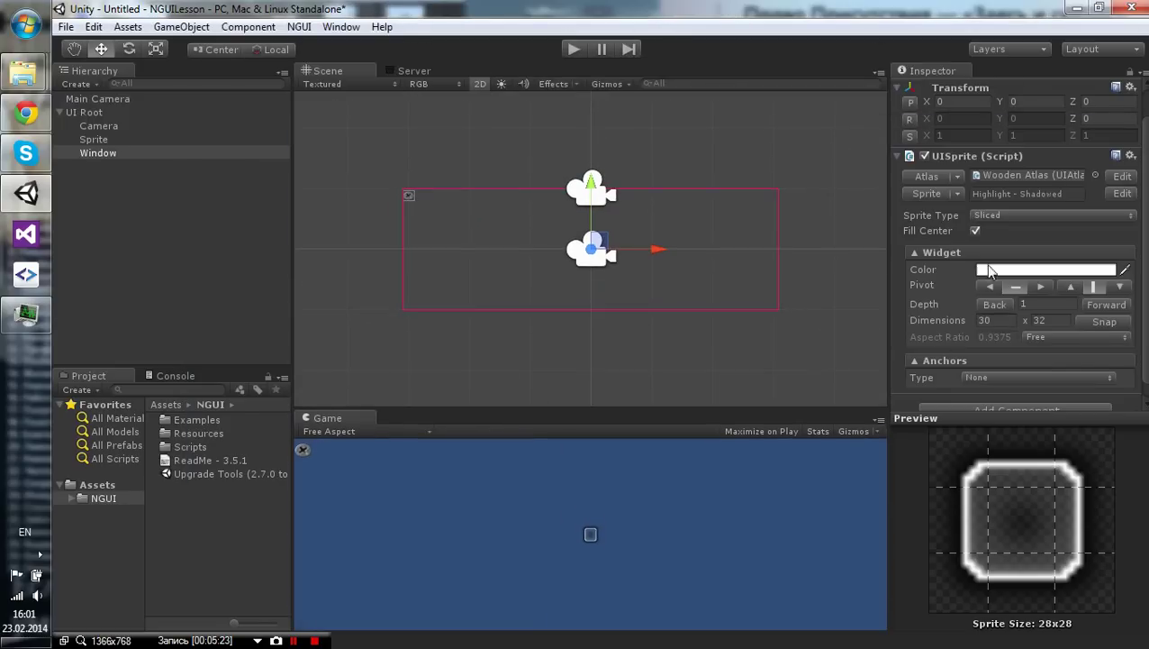
pyautogui.scroll(-1, 1035, 206)
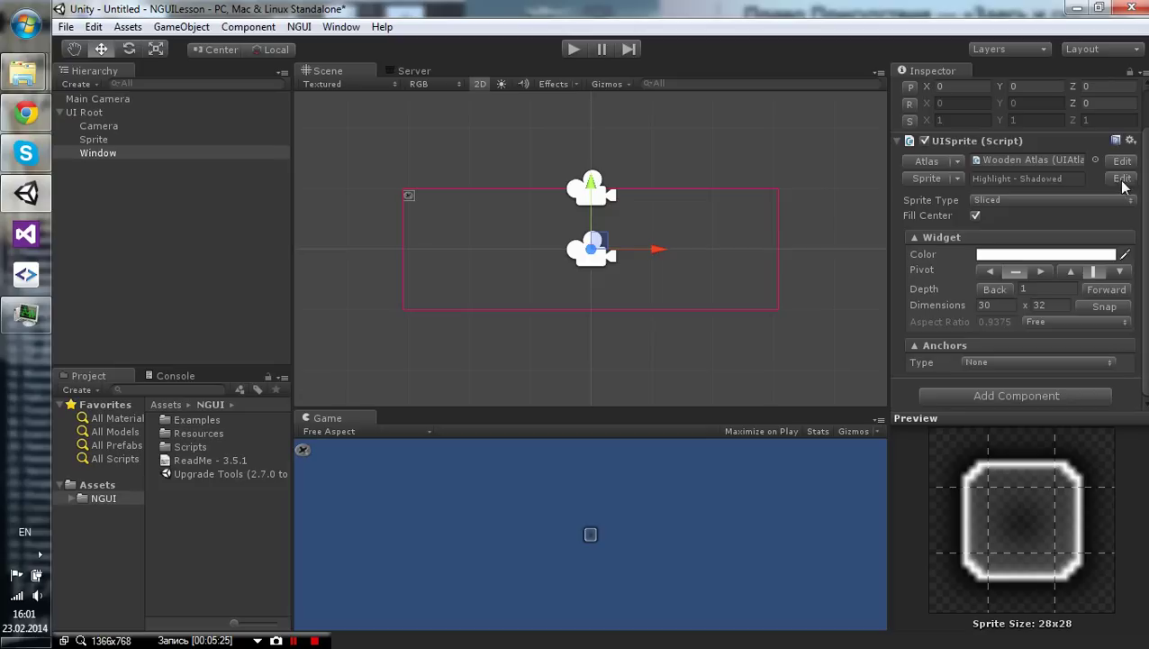
# Size the Window sprite to 324 x 264, heighten the Game view, and parent the screw under Window
pyautogui.moveTo(988, 305); pyautogui.dragTo(1136, 367)
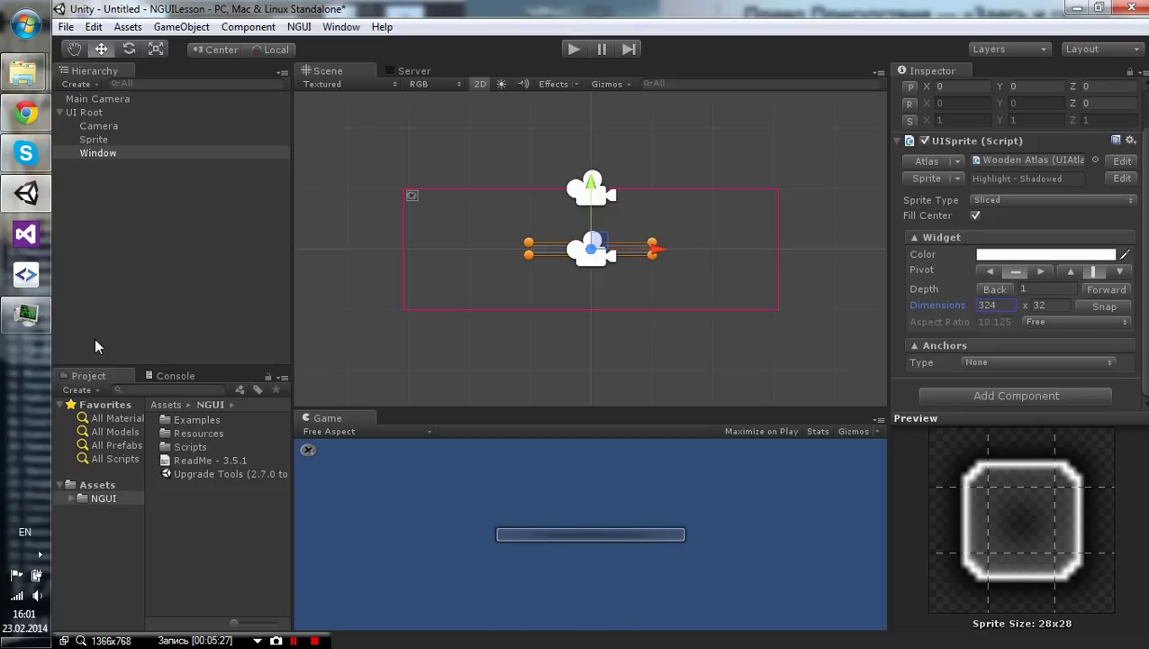
pyautogui.moveTo(1025, 305)
pyautogui.mouseDown()
pyautogui.moveTo(114, 324)
pyautogui.moveTo(87, 346)
pyautogui.mouseUp()
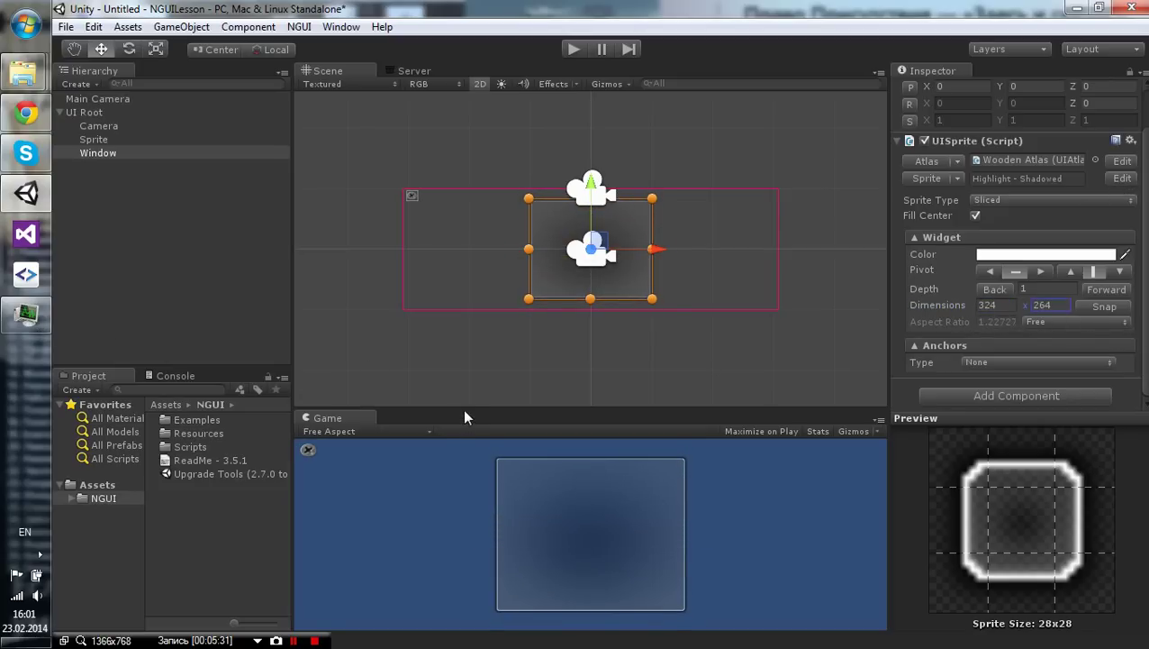
pyautogui.moveTo(465, 411); pyautogui.dragTo(488, 318)
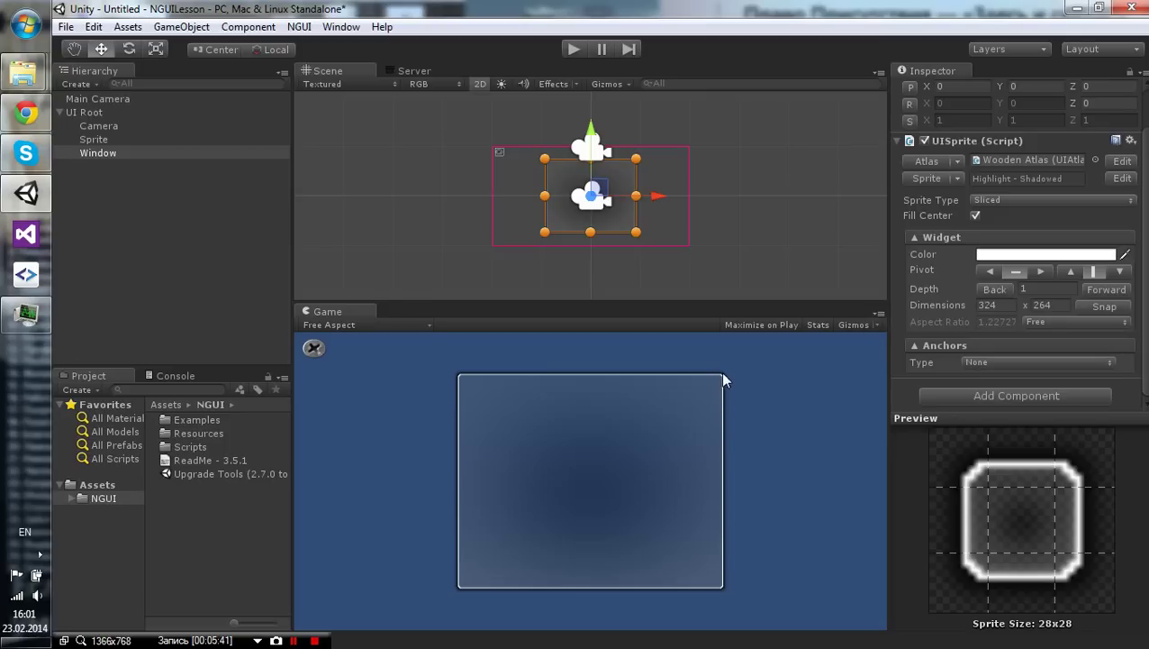
pyautogui.moveTo(93, 143); pyautogui.dragTo(100, 152)
# Set the screw sprite's anchor target to Window
pyautogui.click(73, 139)
pyautogui.click(106, 153)
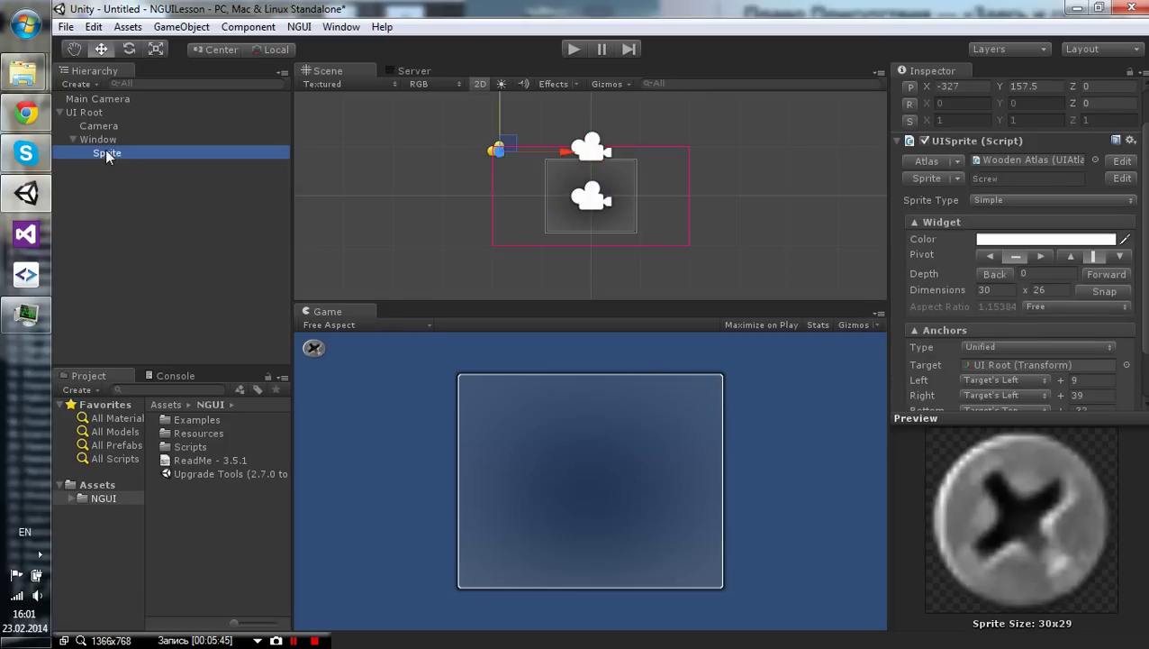
pyautogui.scroll(-3, 999, 290)
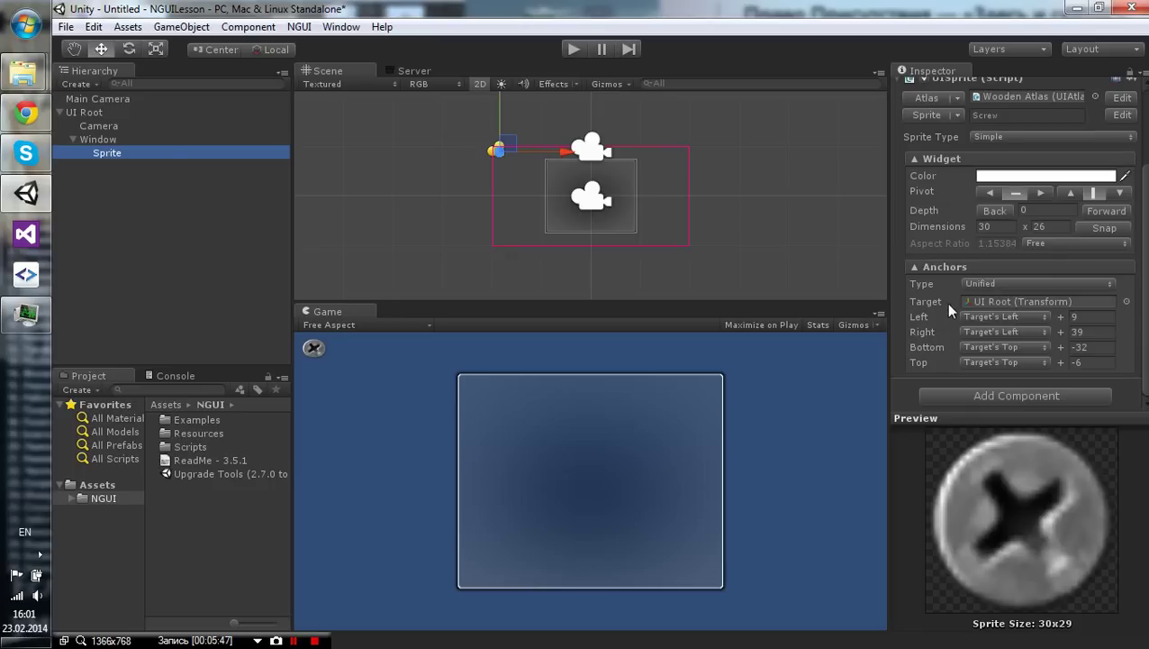
pyautogui.moveTo(99, 139); pyautogui.dragTo(1012, 311)
pyautogui.scroll(3, 520, 145)
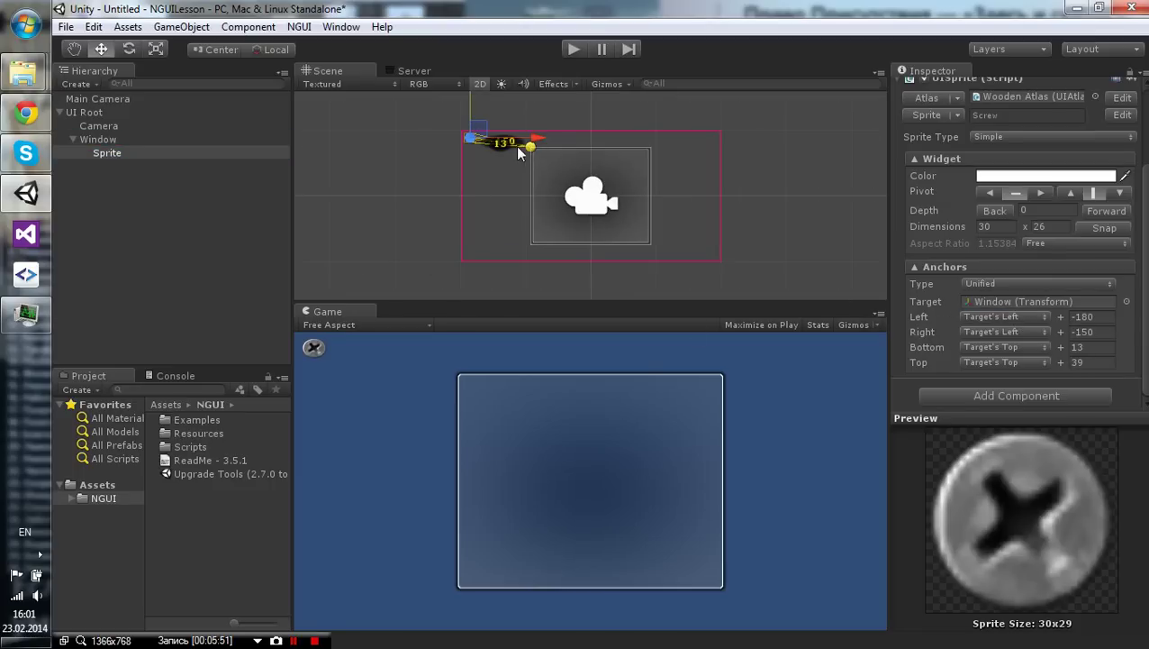
# Move the screw sprite right toward the window and make the Scene view taller
pyautogui.moveTo(416, 127)
pyautogui.mouseDown()
pyautogui.moveTo(451, 149)
pyautogui.moveTo(407, 110)
pyautogui.mouseUp()
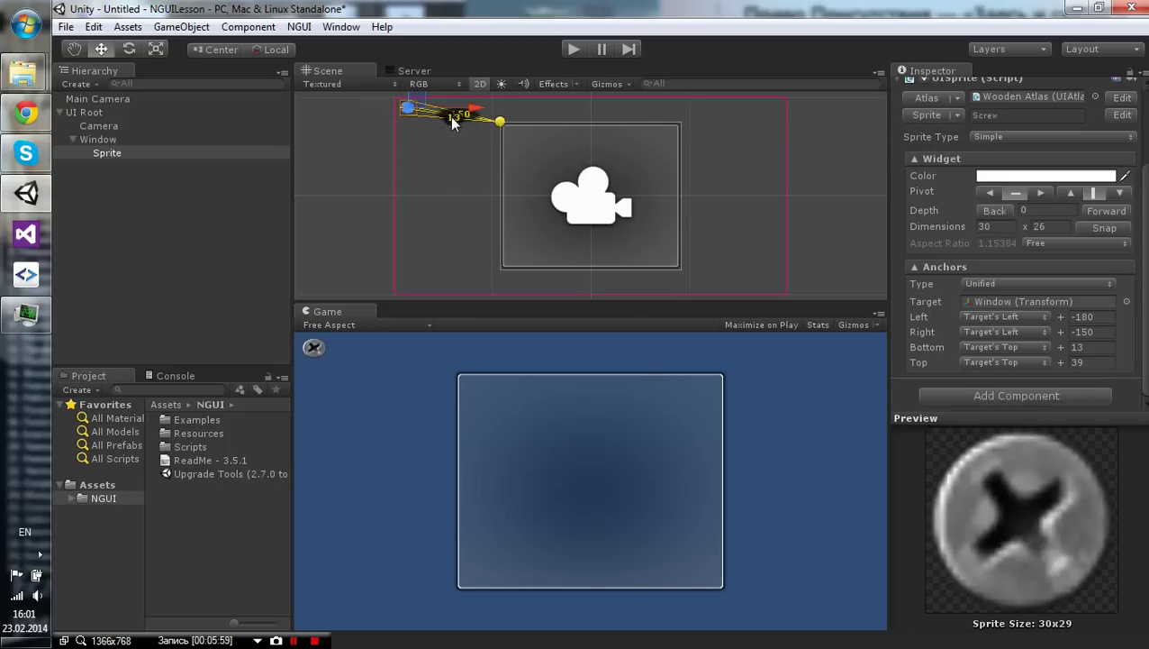
pyautogui.moveTo(417, 136)
pyautogui.mouseDown()
pyautogui.moveTo(468, 154)
pyautogui.moveTo(439, 157)
pyautogui.mouseUp()
pyautogui.scroll(4, 405, 106)
pyautogui.scroll(-4, 390, 137)
pyautogui.scroll(-3, 390, 136)
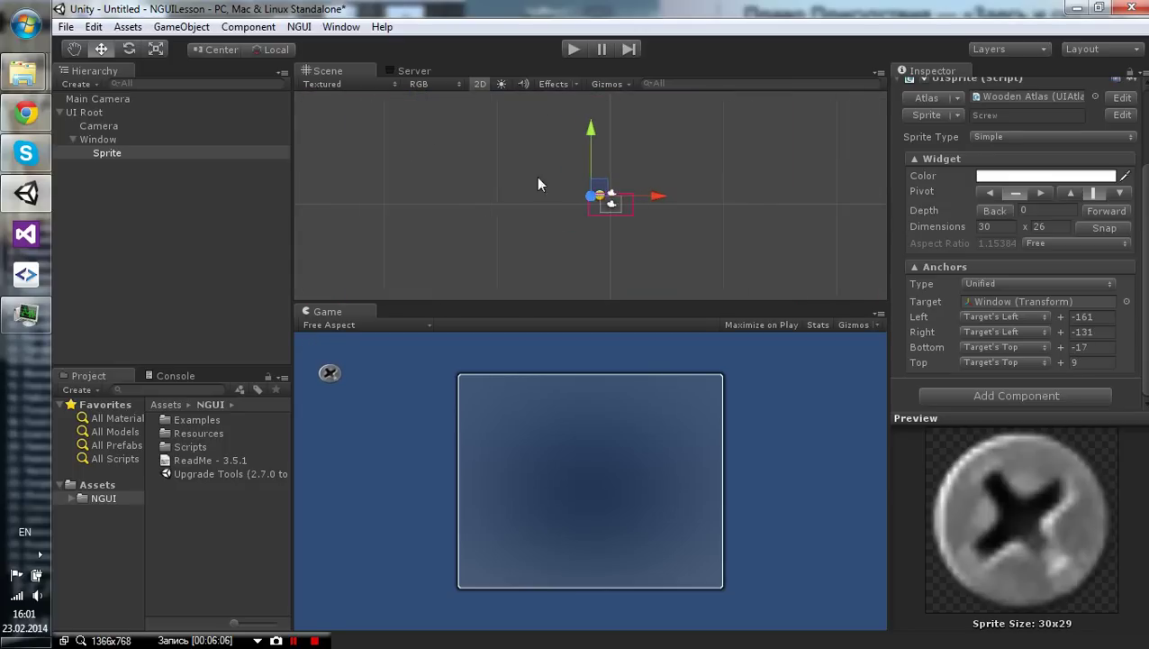
pyautogui.moveTo(546, 303); pyautogui.dragTo(547, 446)
pyautogui.scroll(3, 675, 327)
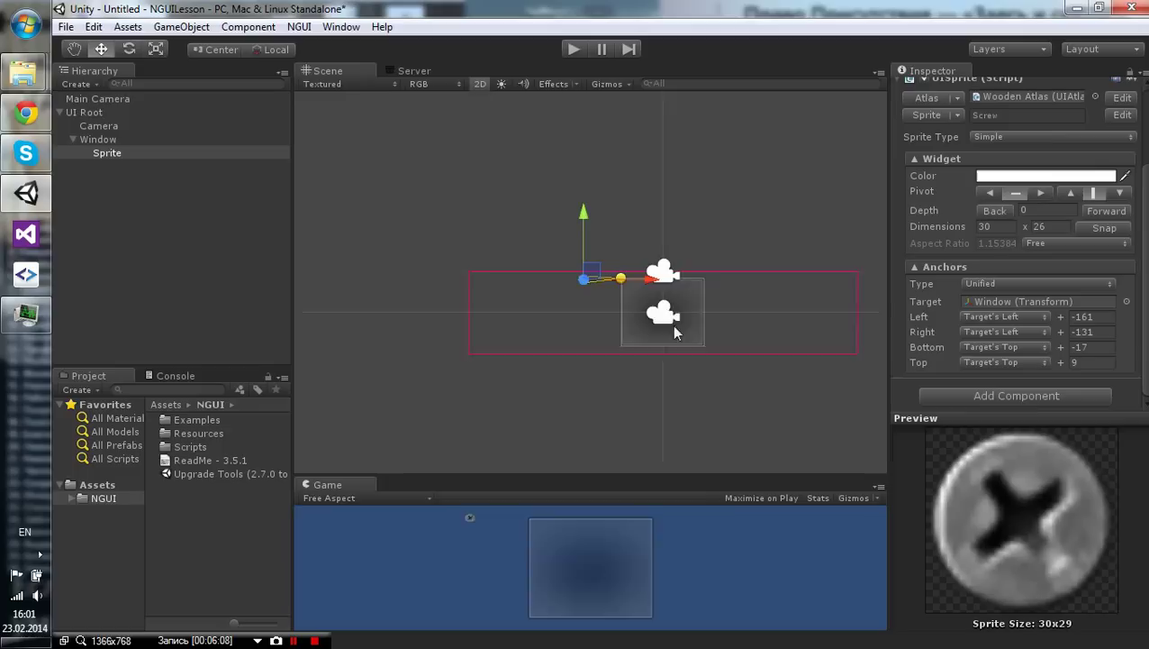
pyautogui.scroll(3, 702, 324)
pyautogui.scroll(2, 644, 347)
pyautogui.scroll(2, 644, 347)
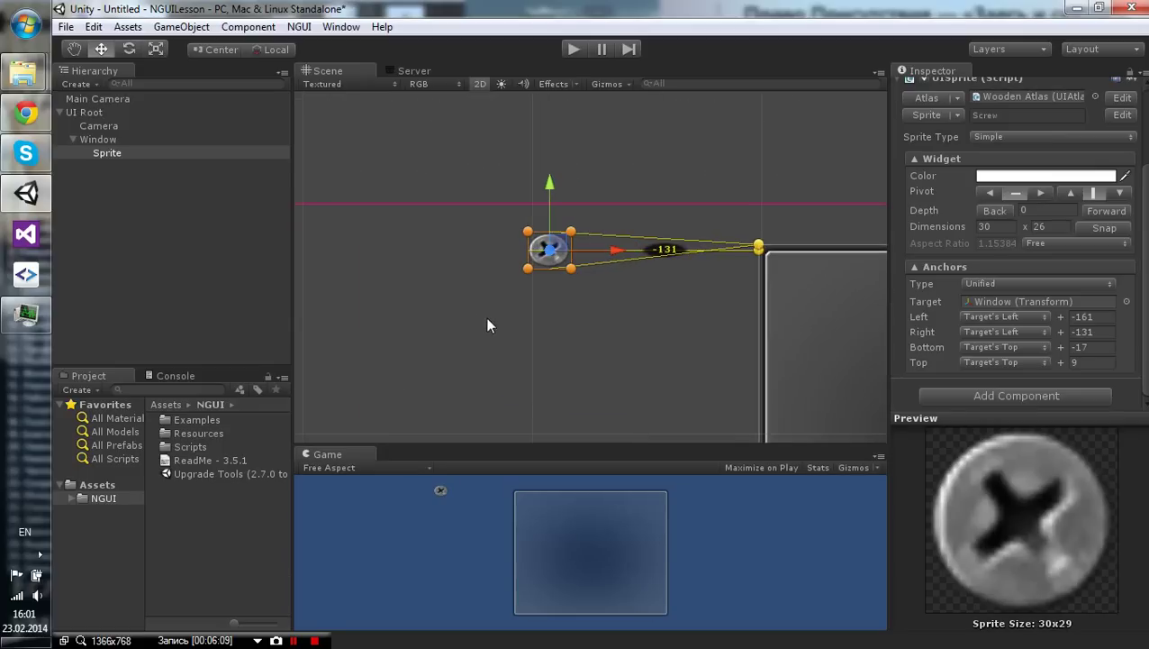
# Place the screw at the window's top-right corner and enlarge the Game view
pyautogui.moveTo(552, 251); pyautogui.dragTo(601, 264)
pyautogui.moveTo(655, 297); pyautogui.dragTo(901, 364)
pyautogui.press('f')
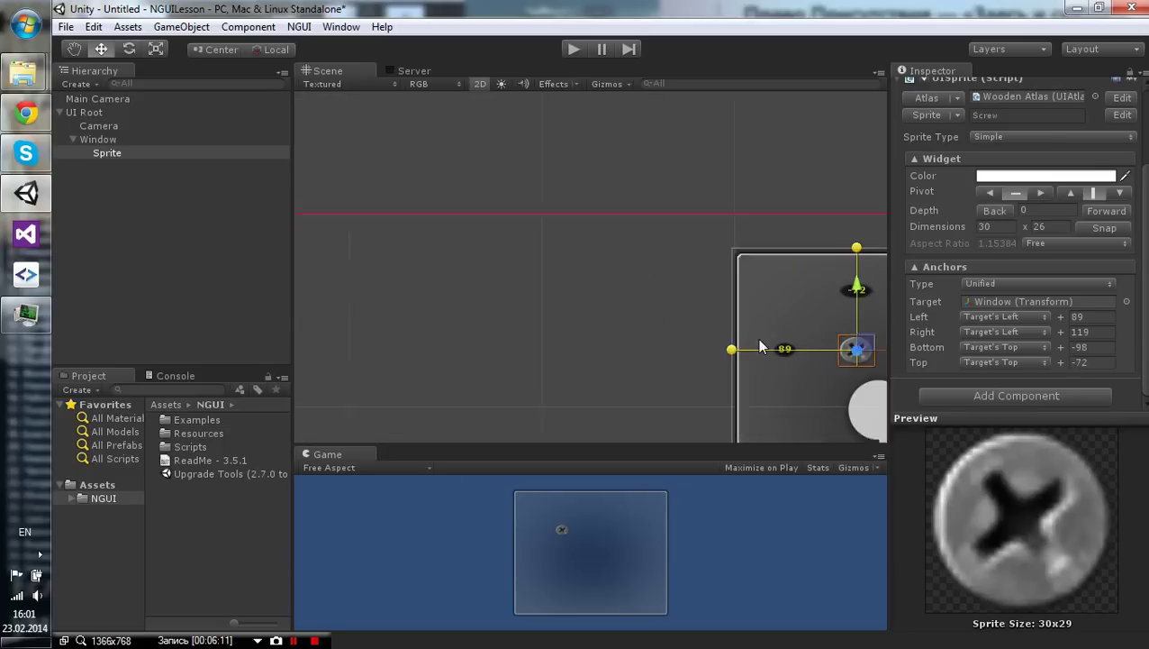
pyautogui.scroll(2, 637, 275)
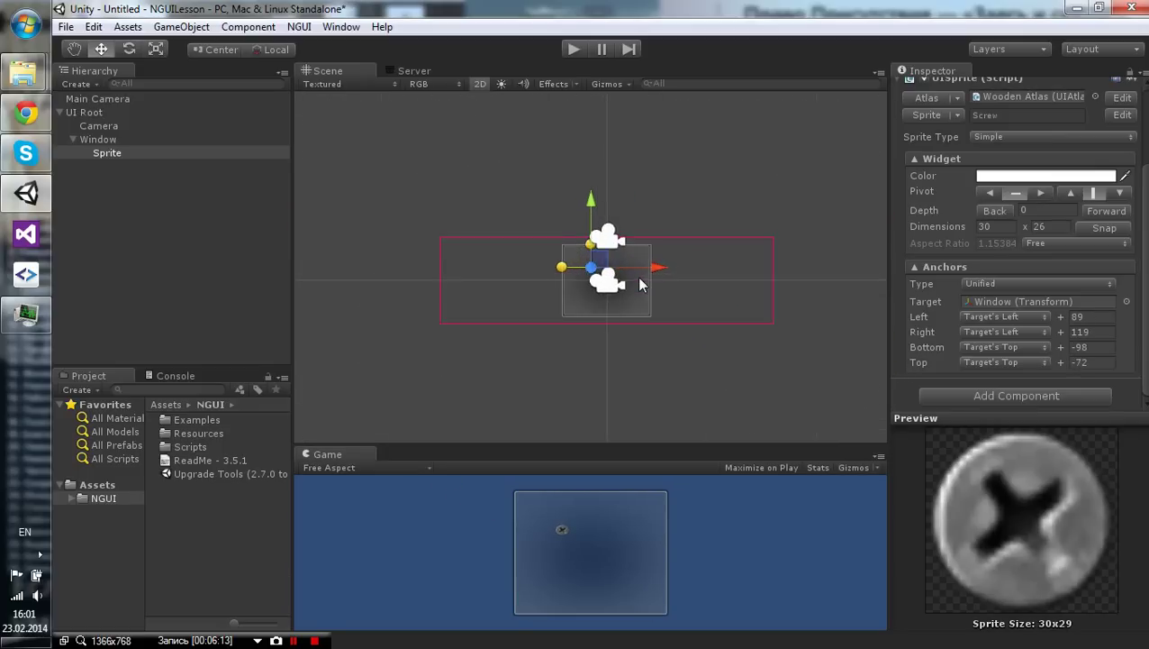
pyautogui.scroll(2, 621, 288)
pyautogui.scroll(2, 603, 302)
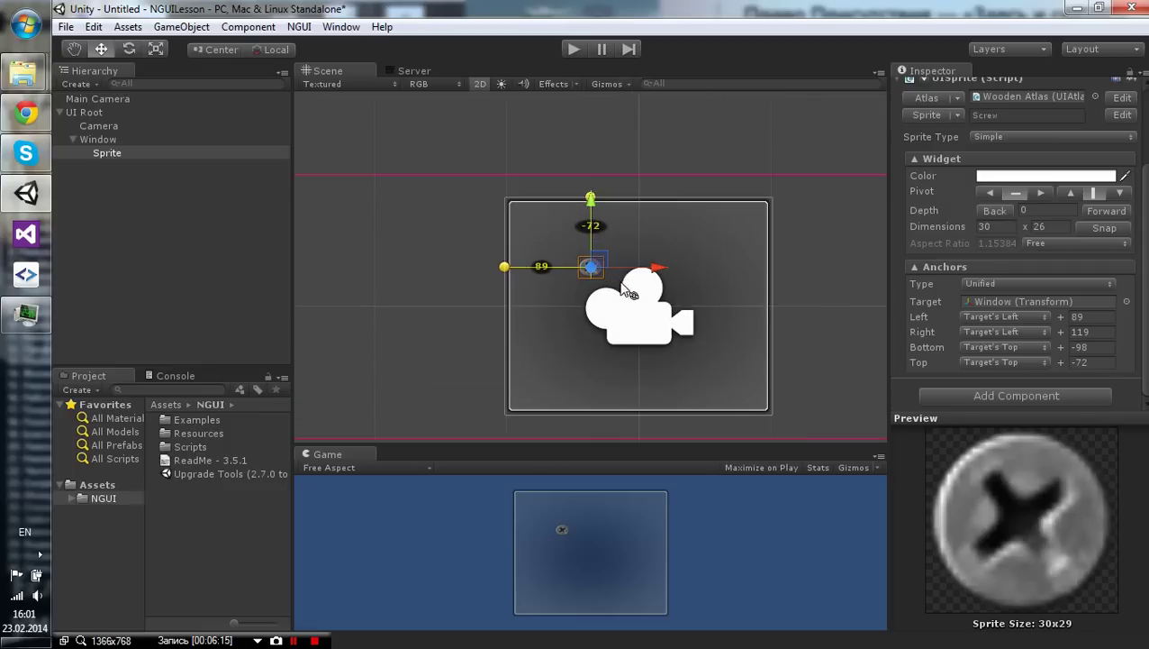
pyautogui.scroll(1, 599, 281)
pyautogui.scroll(2, 595, 272)
pyautogui.moveTo(593, 271); pyautogui.dragTo(797, 196)
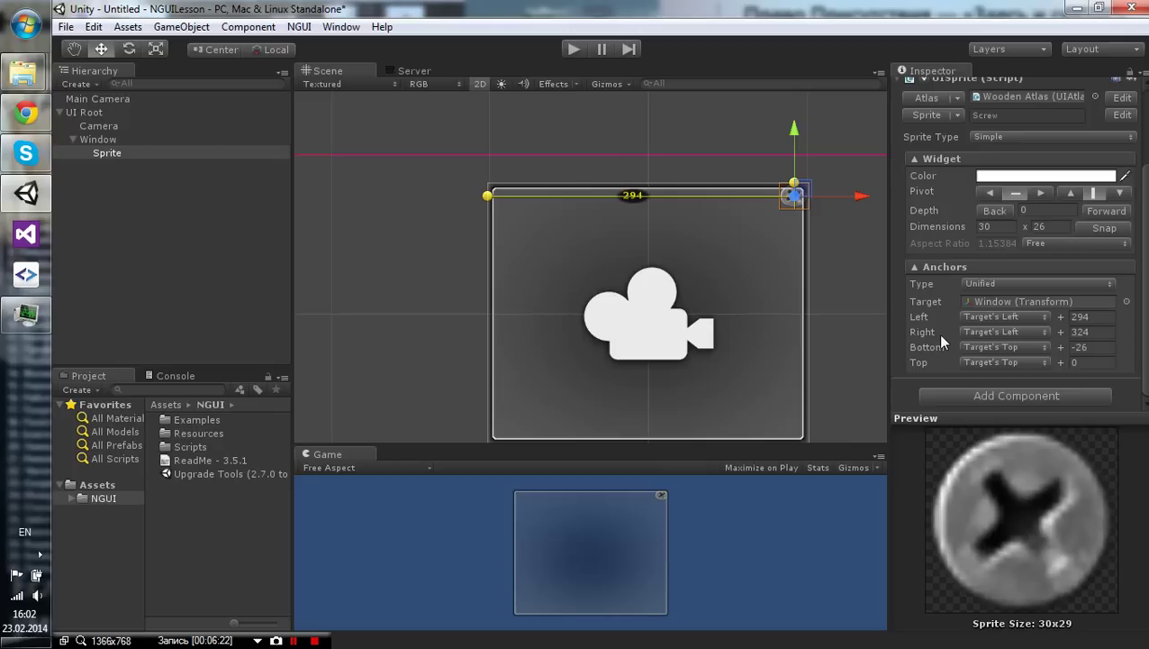
pyautogui.moveTo(706, 447)
pyautogui.mouseDown()
pyautogui.moveTo(743, 195)
pyautogui.moveTo(748, 381)
pyautogui.moveTo(741, 318)
pyautogui.mouseUp()
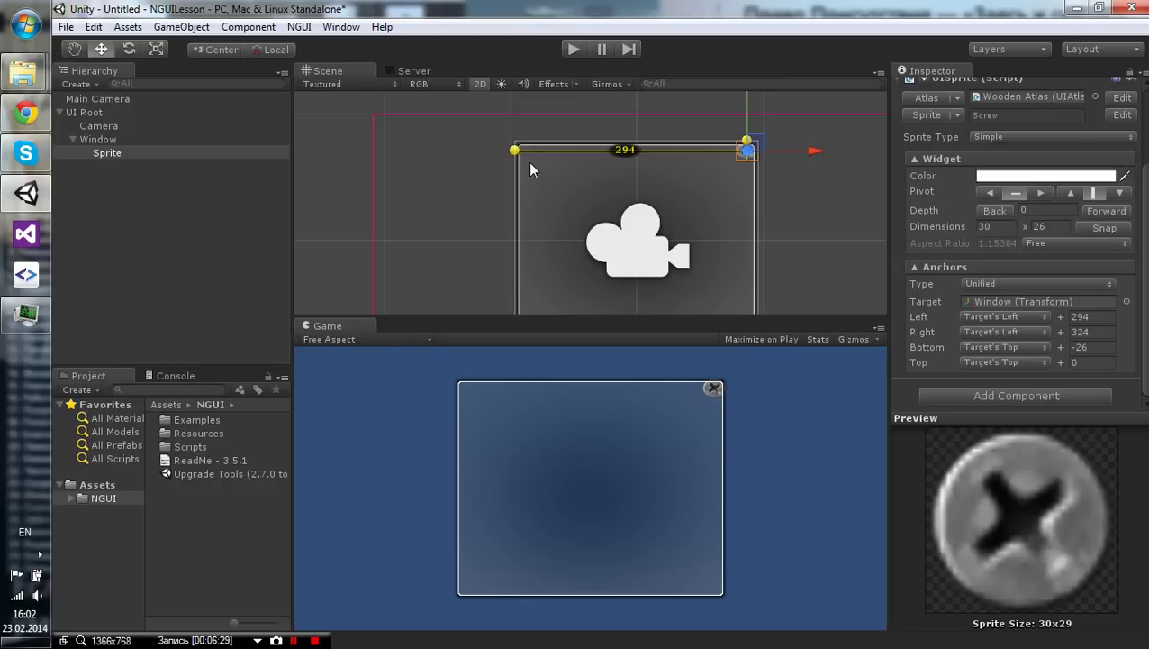
# Drag the Window panel's corner handle until its Dimensions read 280 x 214
pyautogui.click(119, 140)
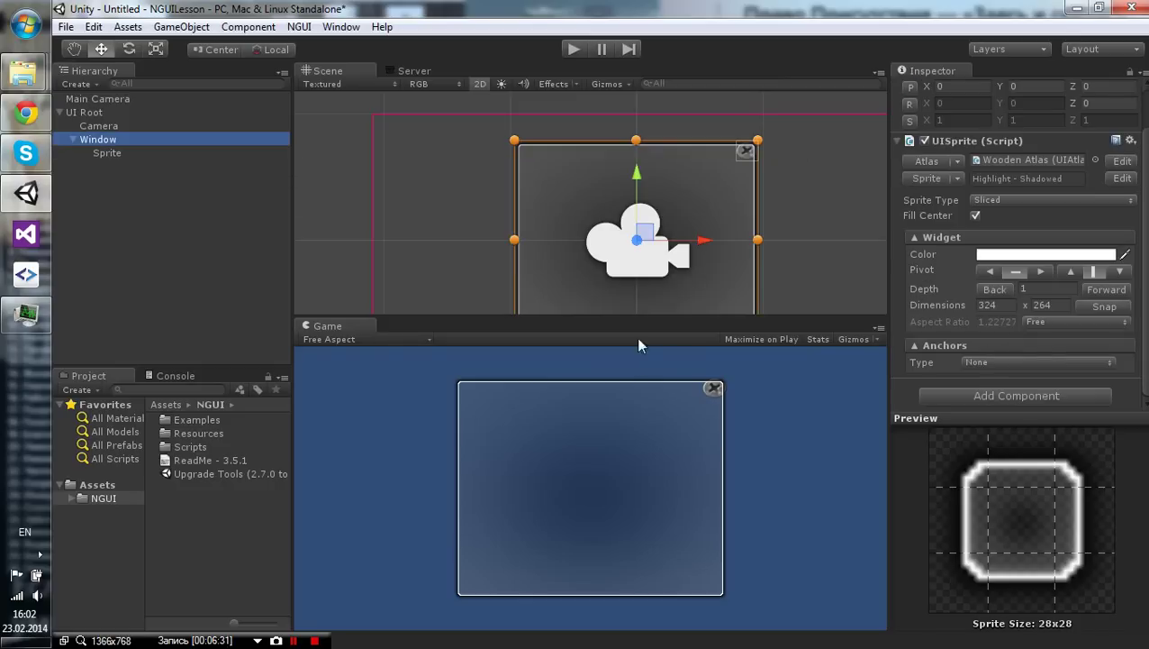
pyautogui.scroll(-2, 730, 267)
pyautogui.moveTo(719, 304); pyautogui.dragTo(660, 280)
pyautogui.moveTo(673, 319)
pyautogui.mouseDown()
pyautogui.moveTo(698, 307)
pyautogui.moveTo(698, 319)
pyautogui.mouseUp()
pyautogui.moveTo(655, 268); pyautogui.dragTo(737, 266)
pyautogui.moveTo(684, 281); pyautogui.dragTo(690, 272)
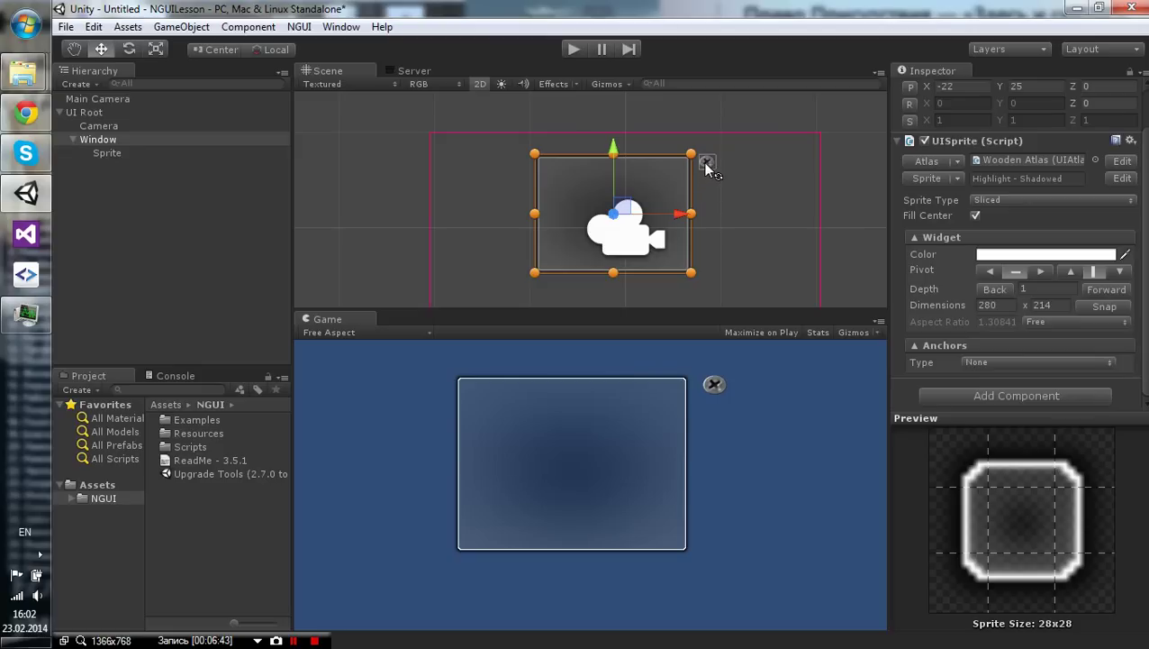
pyautogui.click(126, 153)
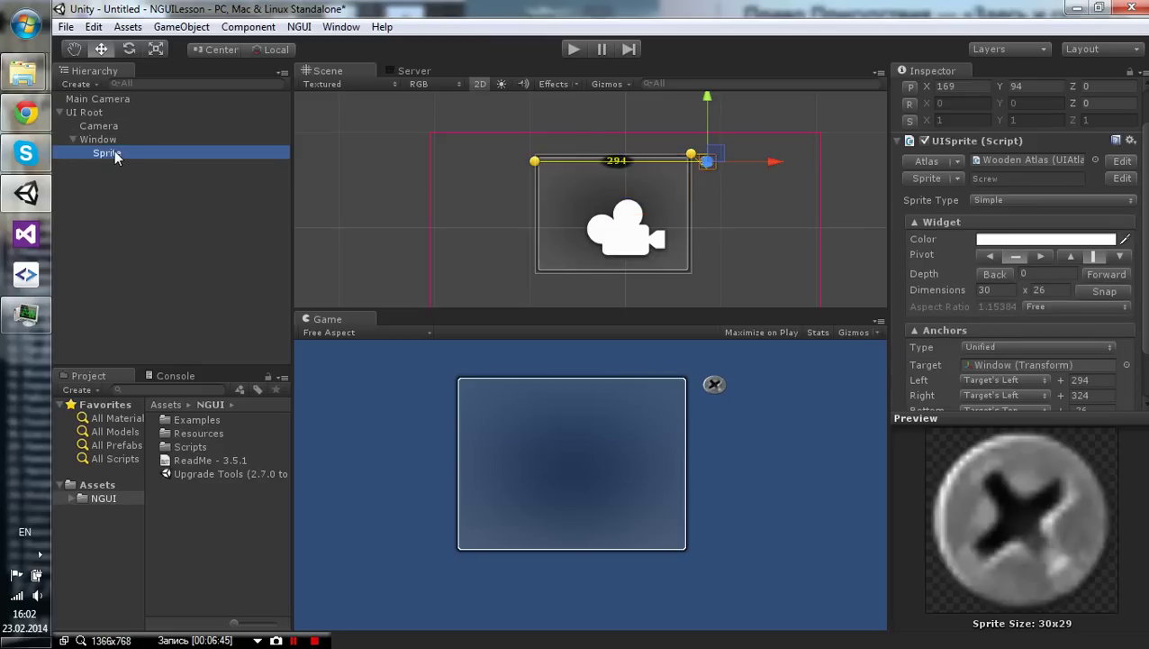
# Rename the screw sprite to ButtonClose and set its anchor type to None
pyautogui.press('F2')
pyautogui.write('ButtonClose')
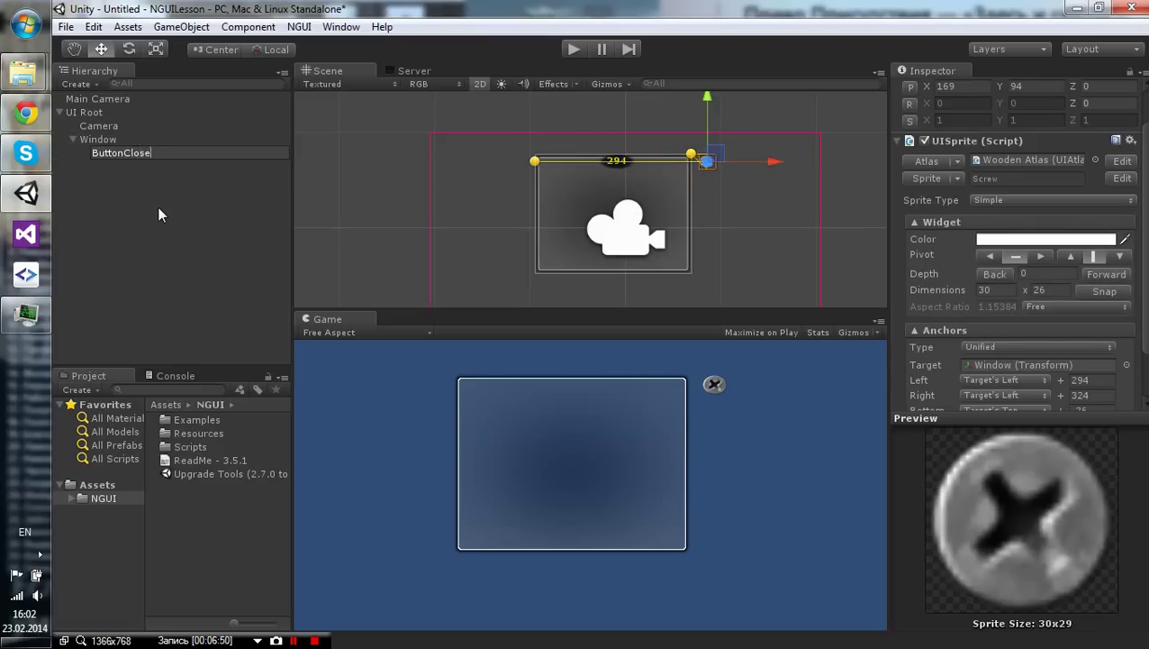
pyautogui.press('Return')
pyautogui.scroll(-3, 982, 306)
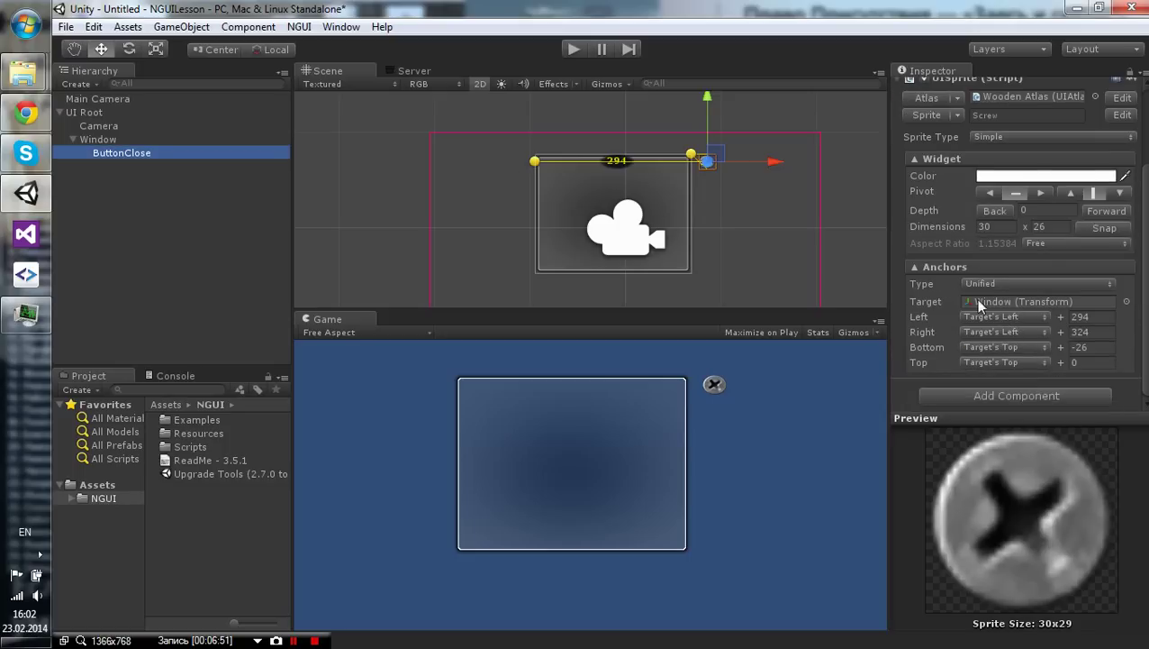
pyautogui.click(1013, 284)
pyautogui.click(996, 303)
# Move ButtonClose onto the window's top-right corner and re-anchor it as Unified
pyautogui.moveTo(772, 164); pyautogui.dragTo(753, 167)
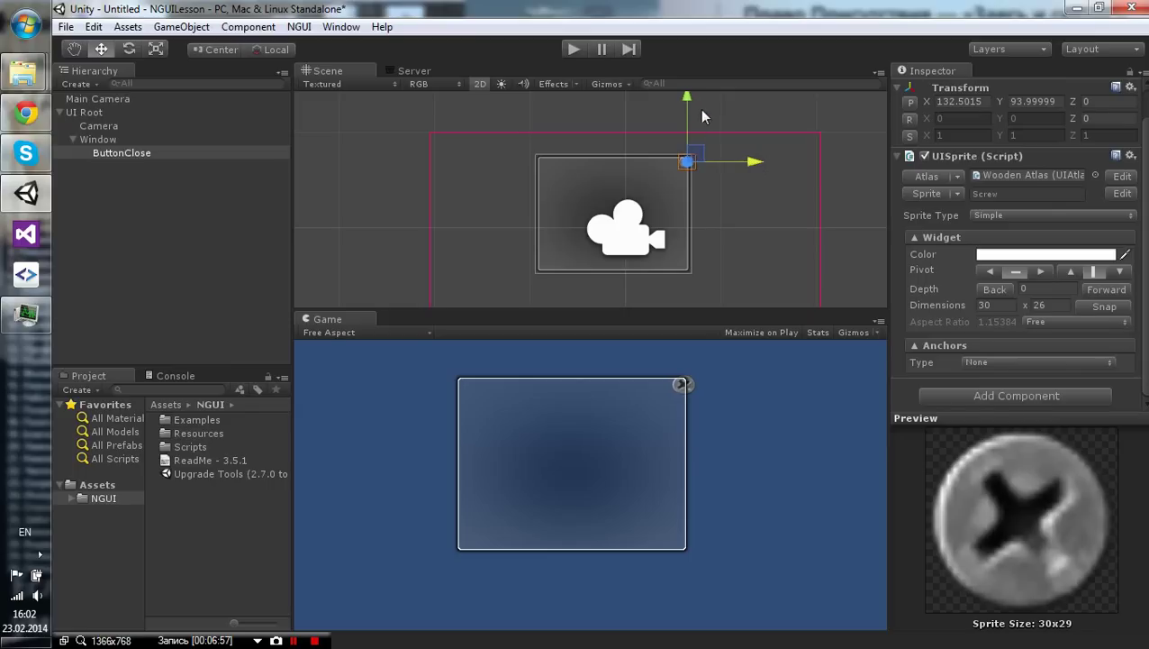
pyautogui.moveTo(684, 97); pyautogui.dragTo(686, 94)
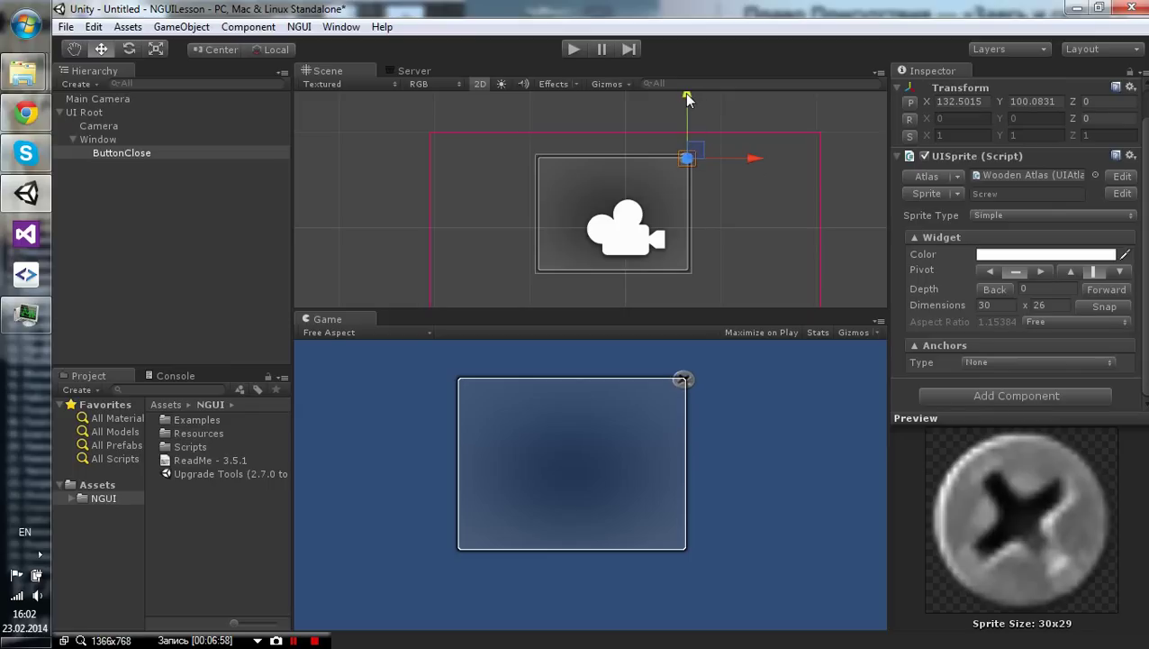
pyautogui.click(1021, 362)
pyautogui.click(1004, 401)
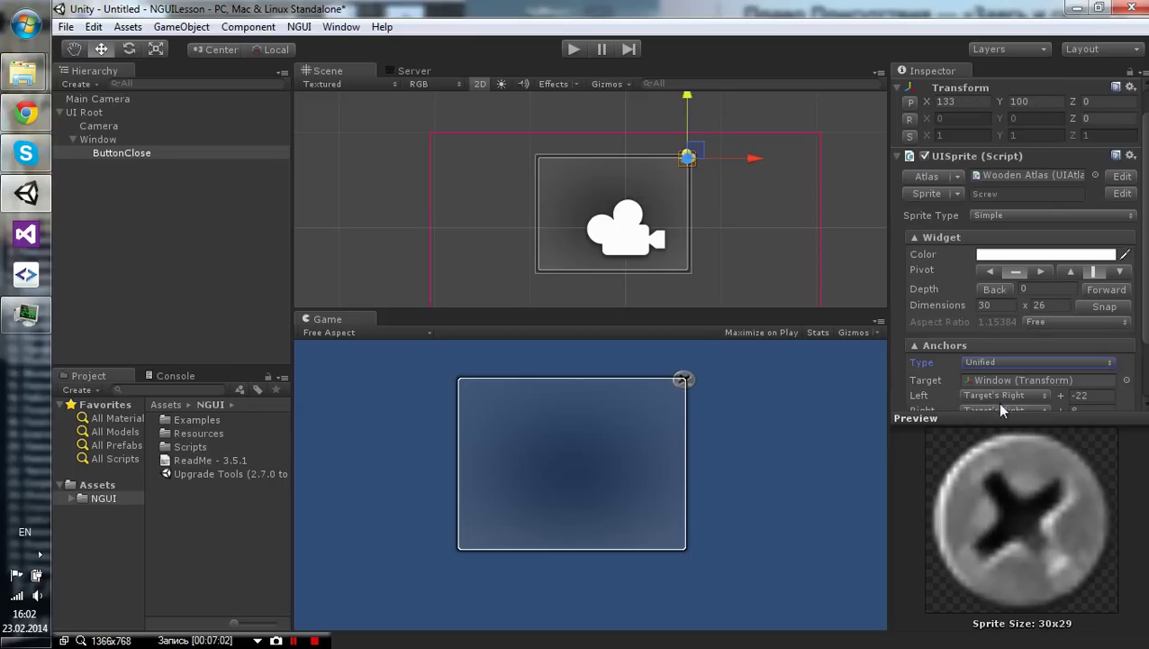
pyautogui.scroll(-3, 1002, 378)
pyautogui.scroll(2, 679, 147)
pyautogui.scroll(2, 750, 131)
pyautogui.scroll(2, 815, 126)
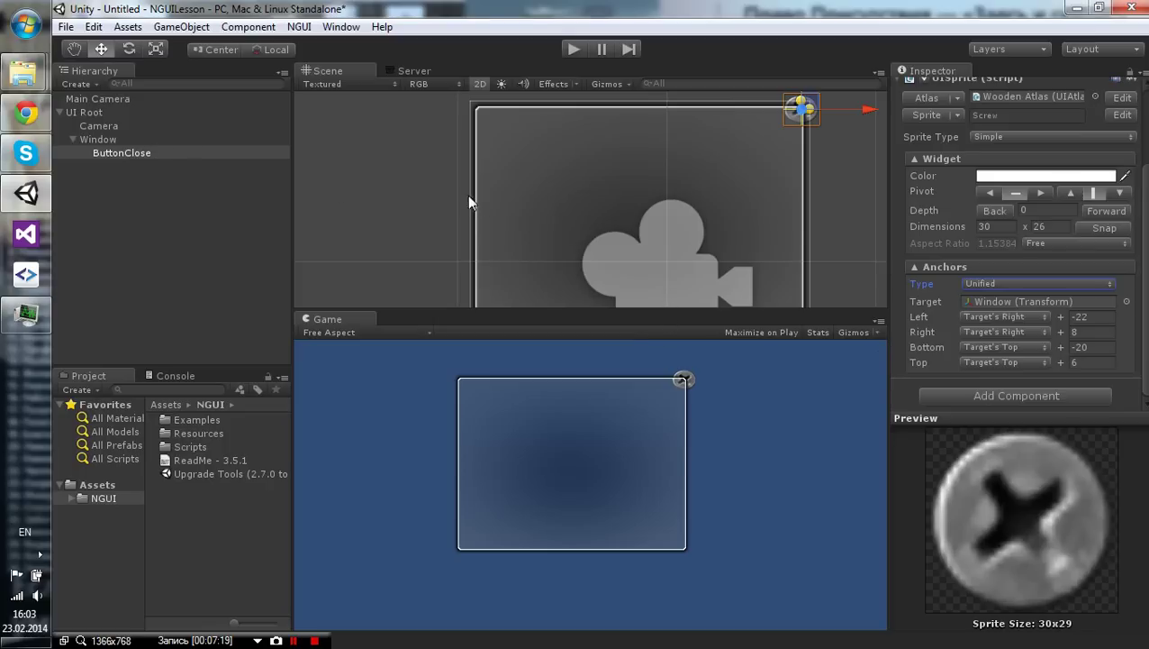
# Move the Window panel back near centre and resize it to 391 x 171
pyautogui.click(117, 142)
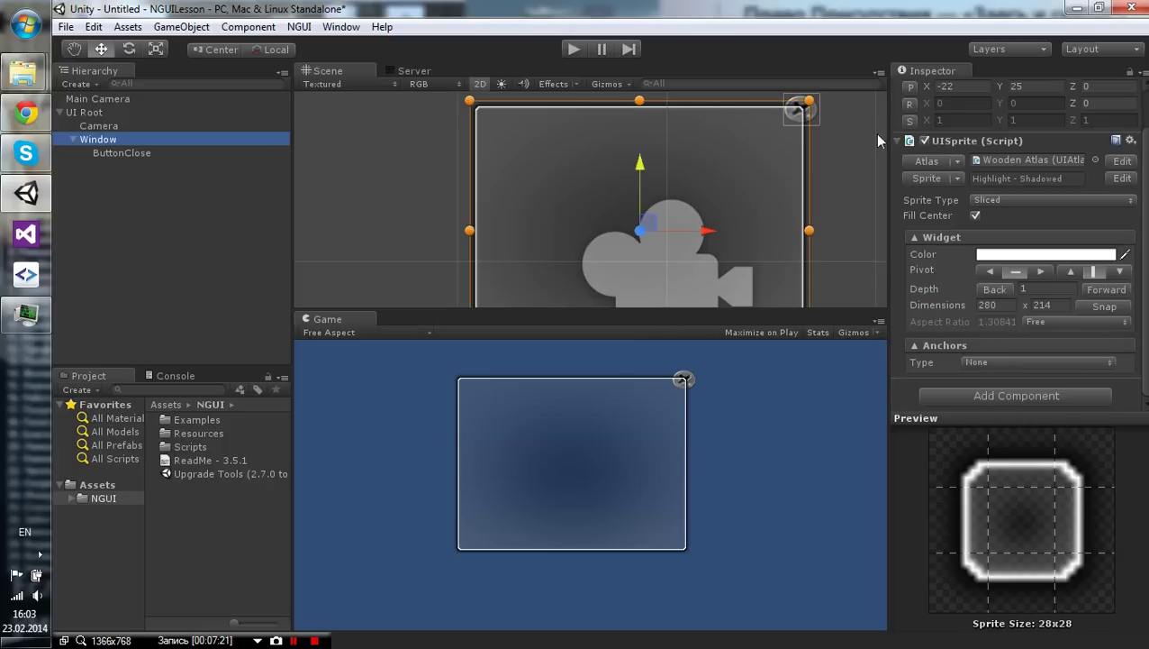
pyautogui.click(926, 86)
pyautogui.moveTo(927, 87); pyautogui.dragTo(1140, 207)
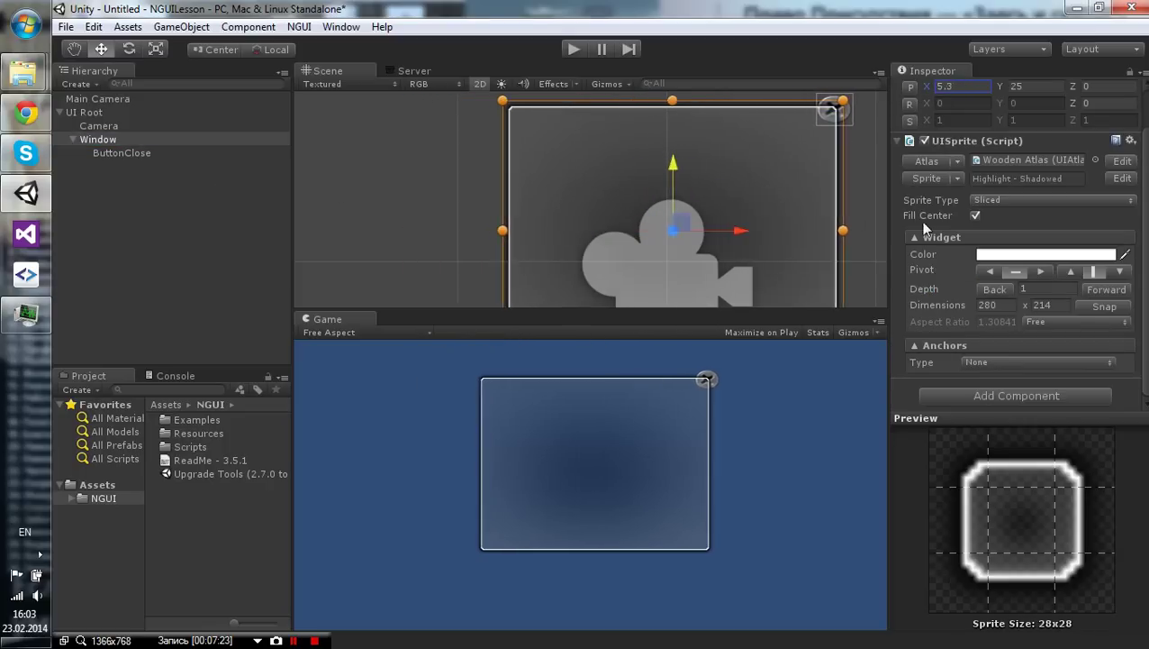
pyautogui.moveTo(936, 304)
pyautogui.mouseDown()
pyautogui.moveTo(695, 308)
pyautogui.moveTo(1054, 309)
pyautogui.moveTo(1004, 307)
pyautogui.mouseUp()
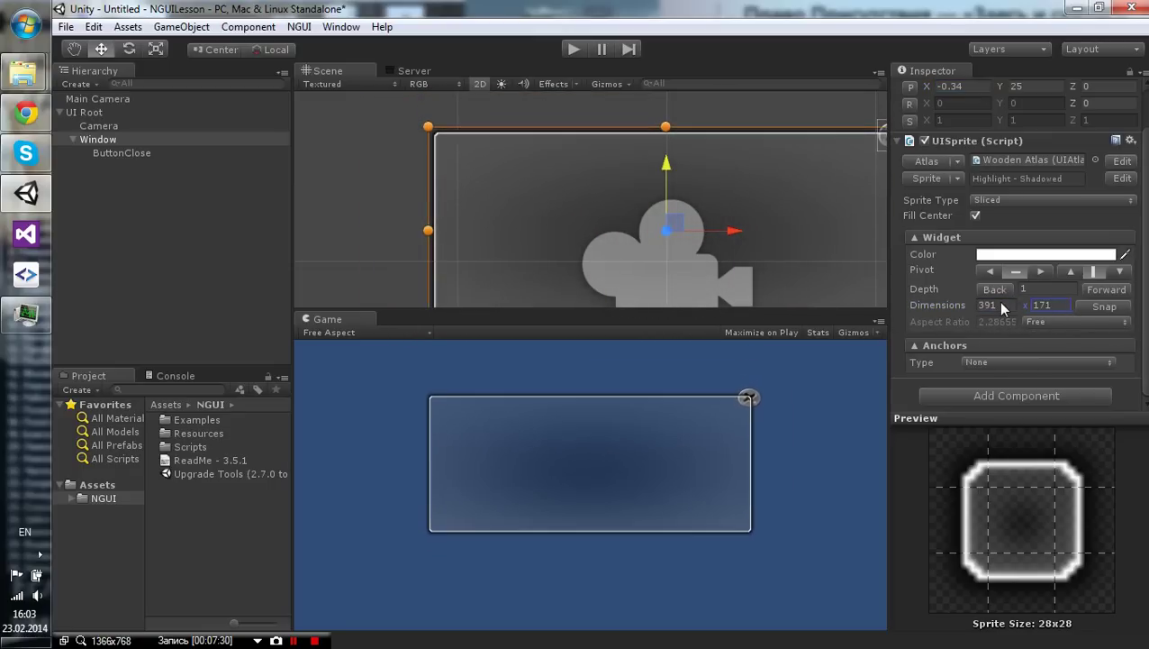
# Raise ButtonClose's depth to 2 so it draws above the window
pyautogui.click(110, 153)
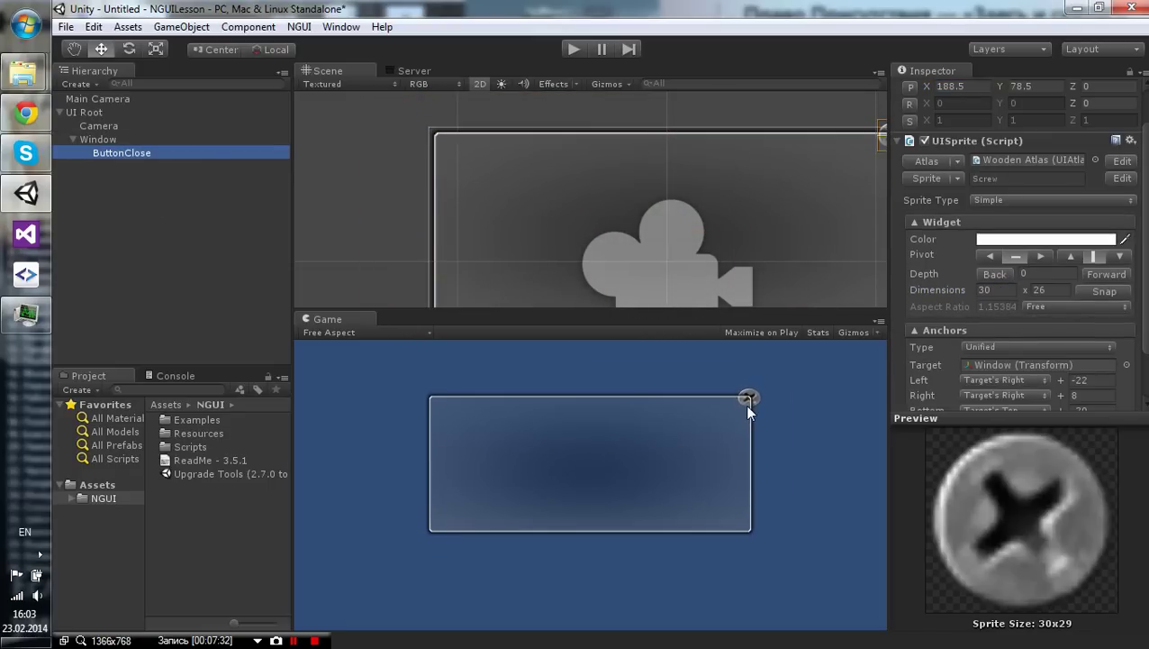
pyautogui.click(1103, 273)
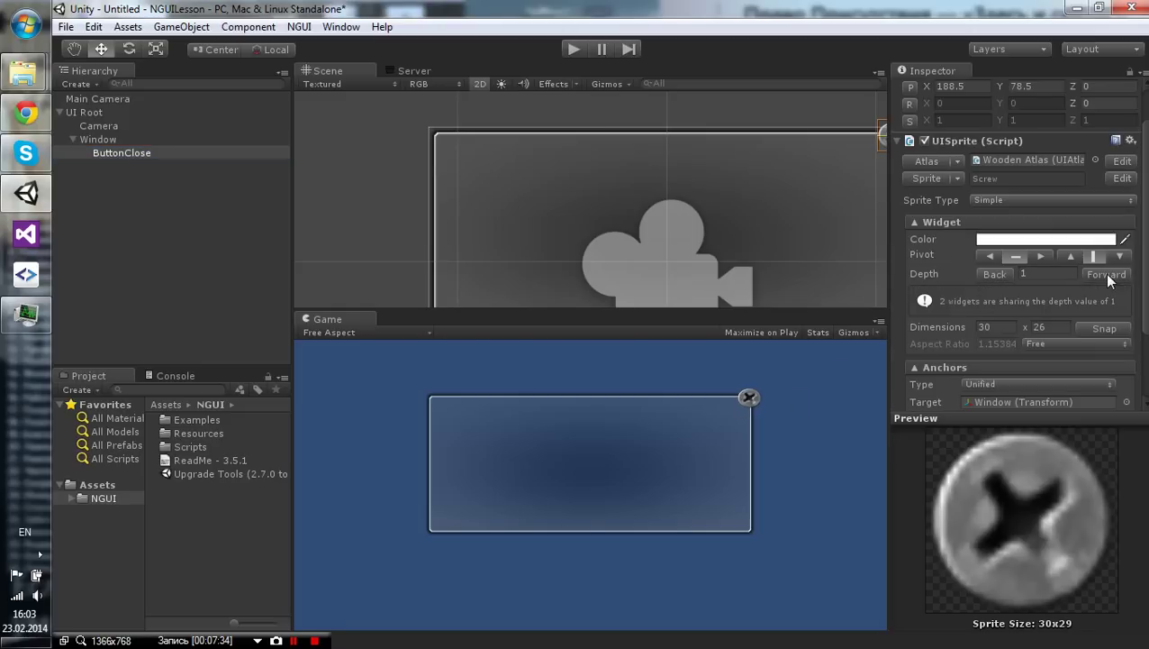
pyautogui.click(1090, 275)
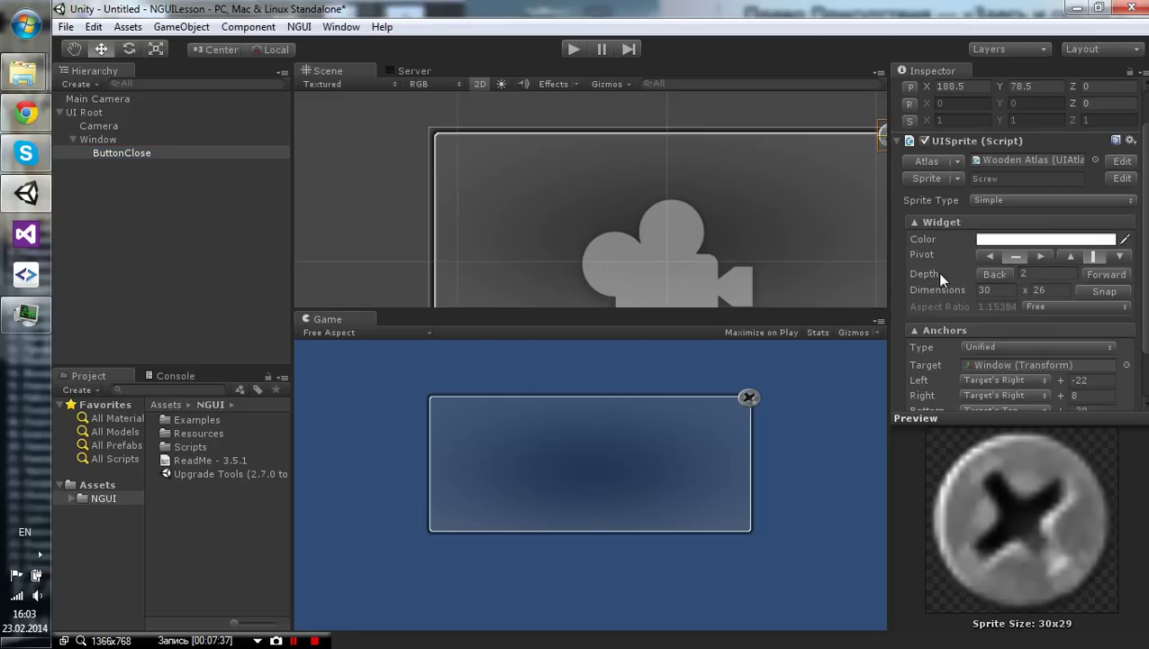
pyautogui.scroll(-3, 931, 320)
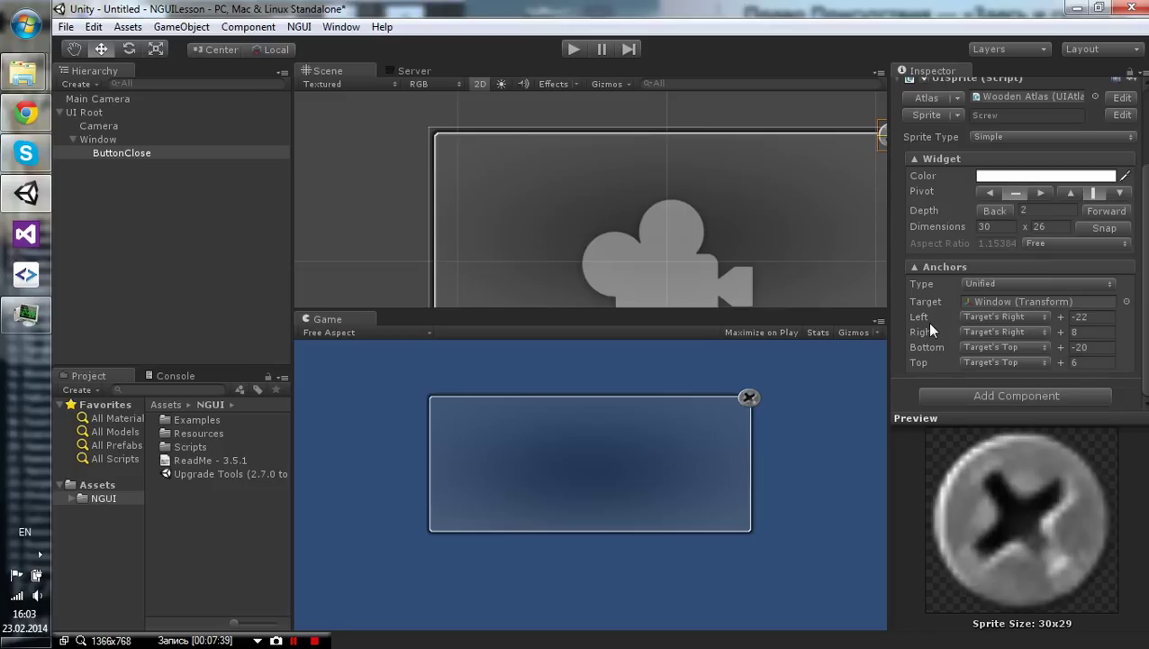
pyautogui.scroll(3, 942, 317)
pyautogui.scroll(-3, 942, 317)
pyautogui.scroll(5, 968, 320)
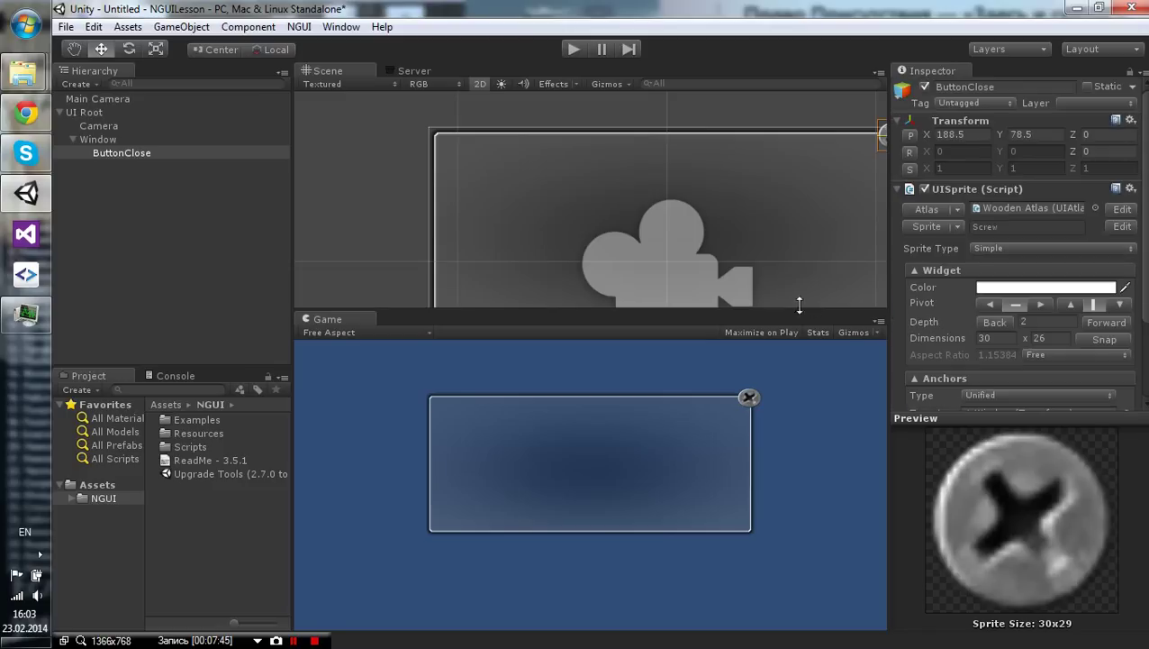
# Drag the Scene/Game splitter upward and fine-tune the split between the two views
pyautogui.moveTo(793, 310); pyautogui.dragTo(785, 271)
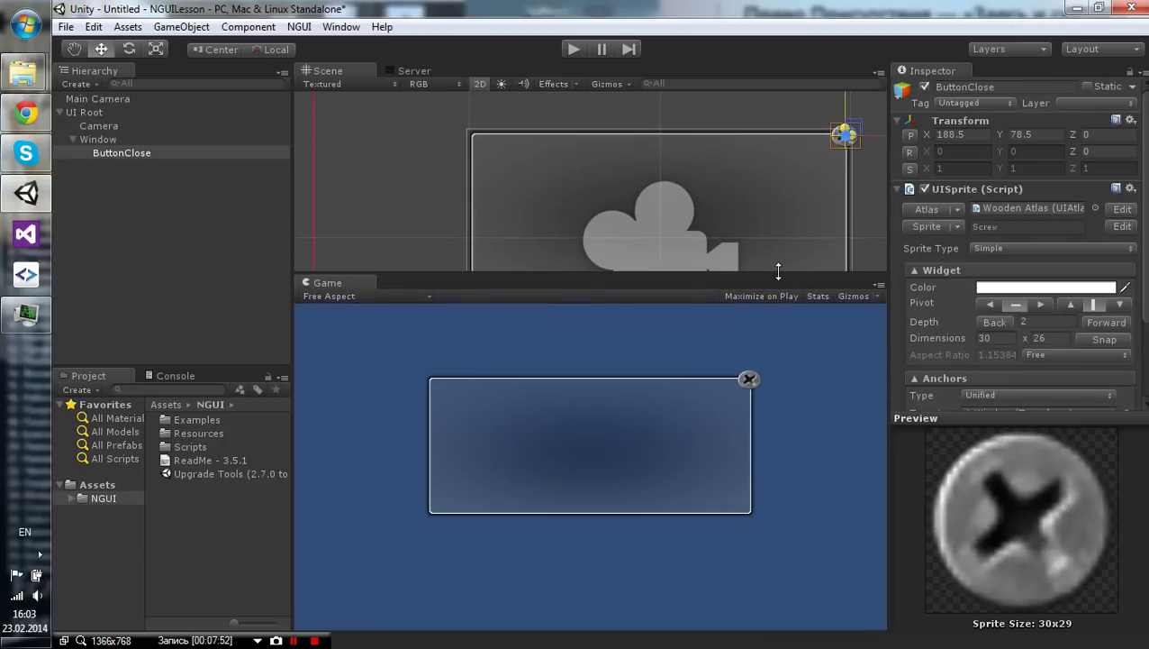
pyautogui.moveTo(778, 271)
pyautogui.mouseDown()
pyautogui.moveTo(771, 295)
pyautogui.moveTo(785, 306)
pyautogui.moveTo(787, 272)
pyautogui.mouseUp()
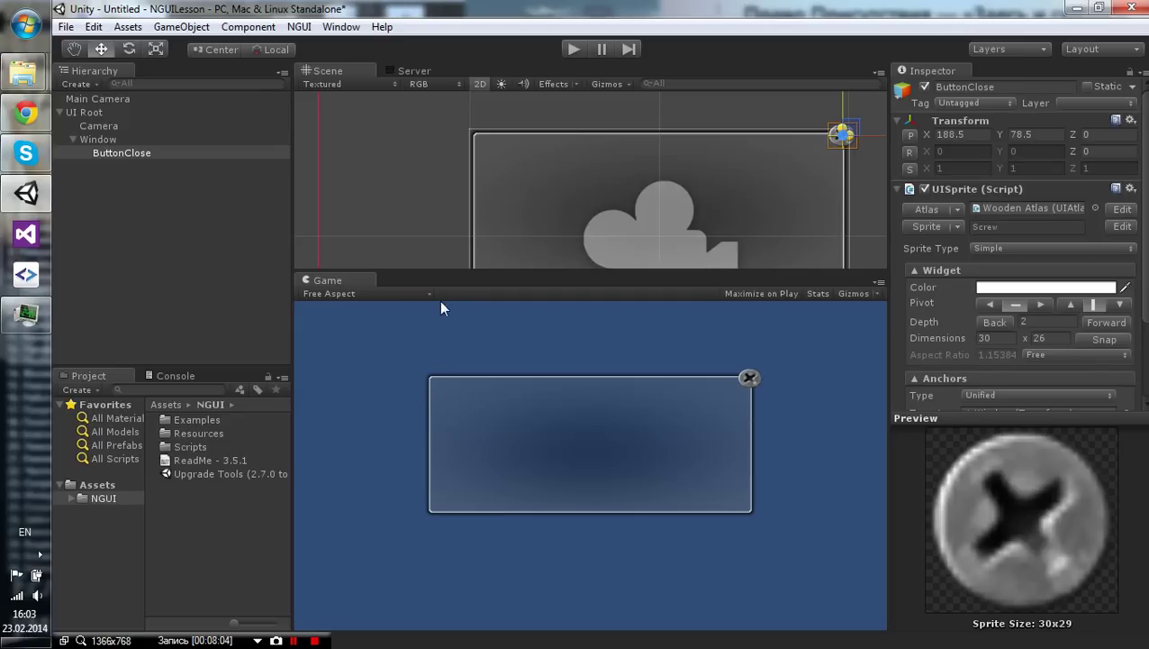
pyautogui.moveTo(437, 269); pyautogui.dragTo(437, 261)
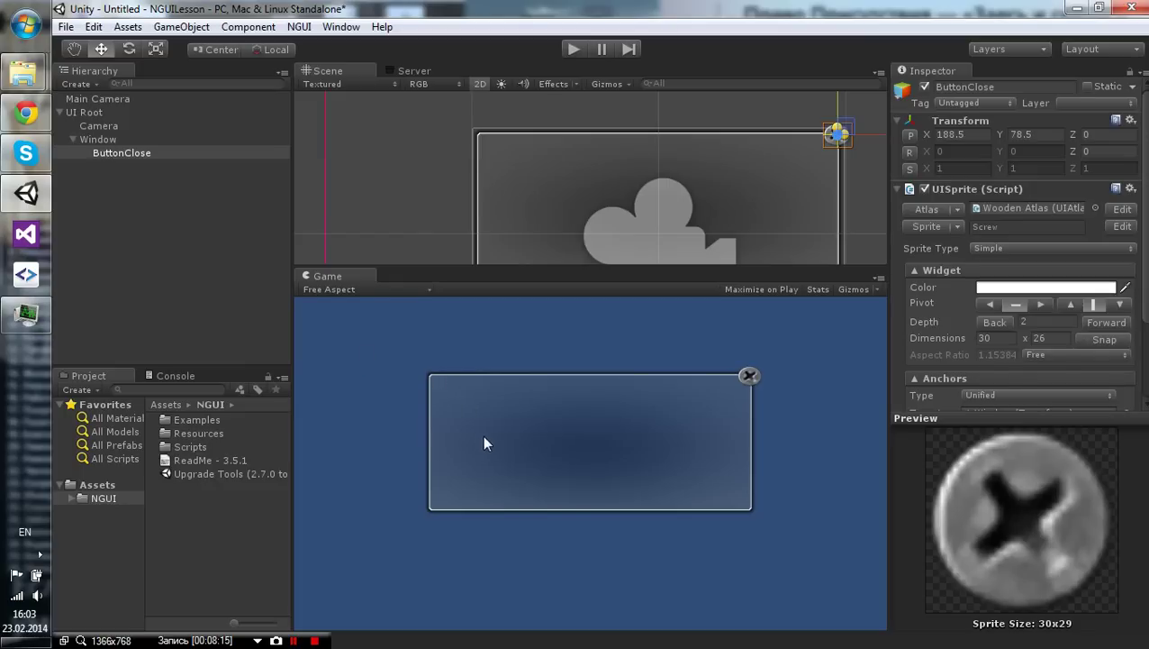
# Add a child sprite under Window with Alt+Shift+S and name it BottomBorder
pyautogui.click(108, 142)
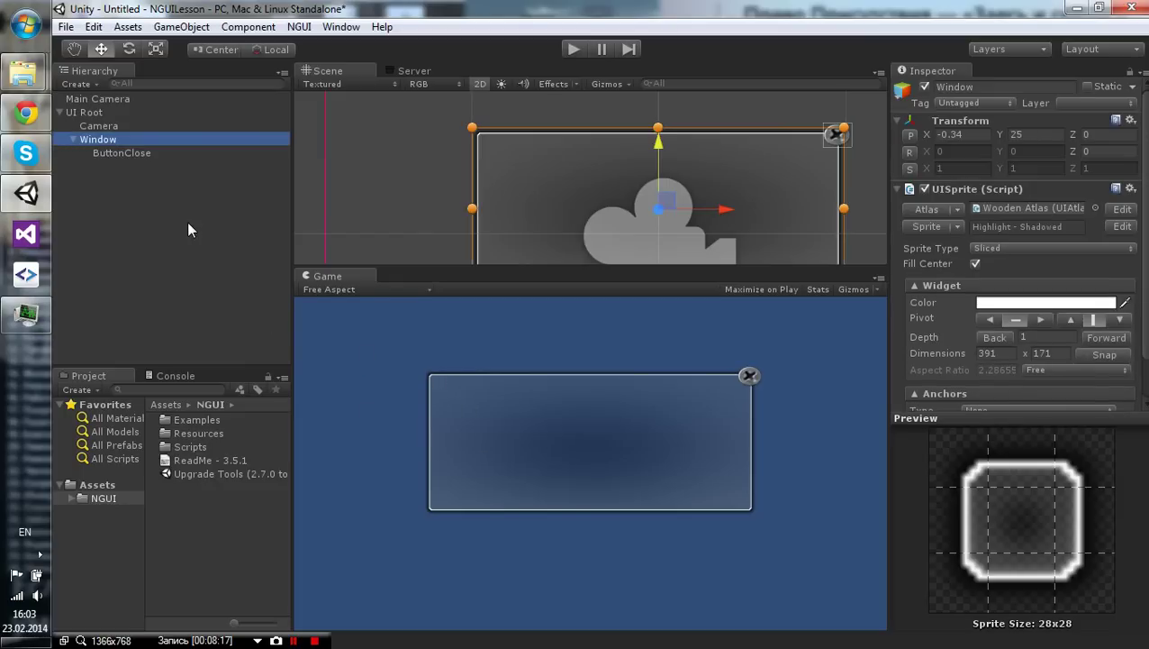
pyautogui.hotkey('alt', 'shift', 's')
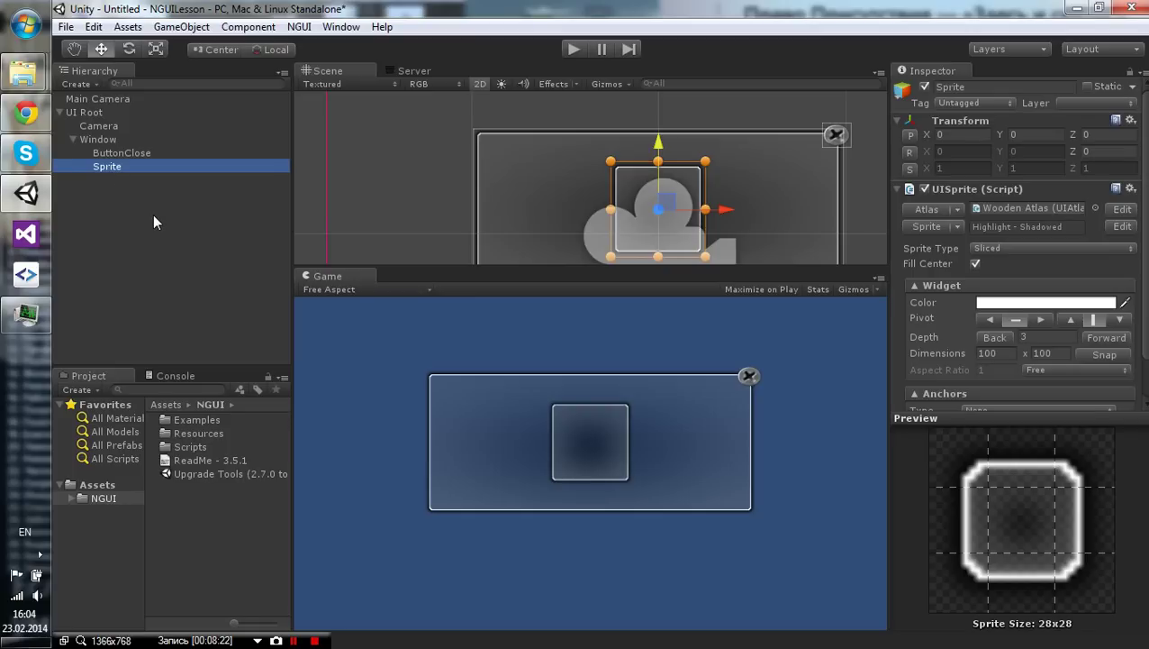
pyautogui.press('F2')
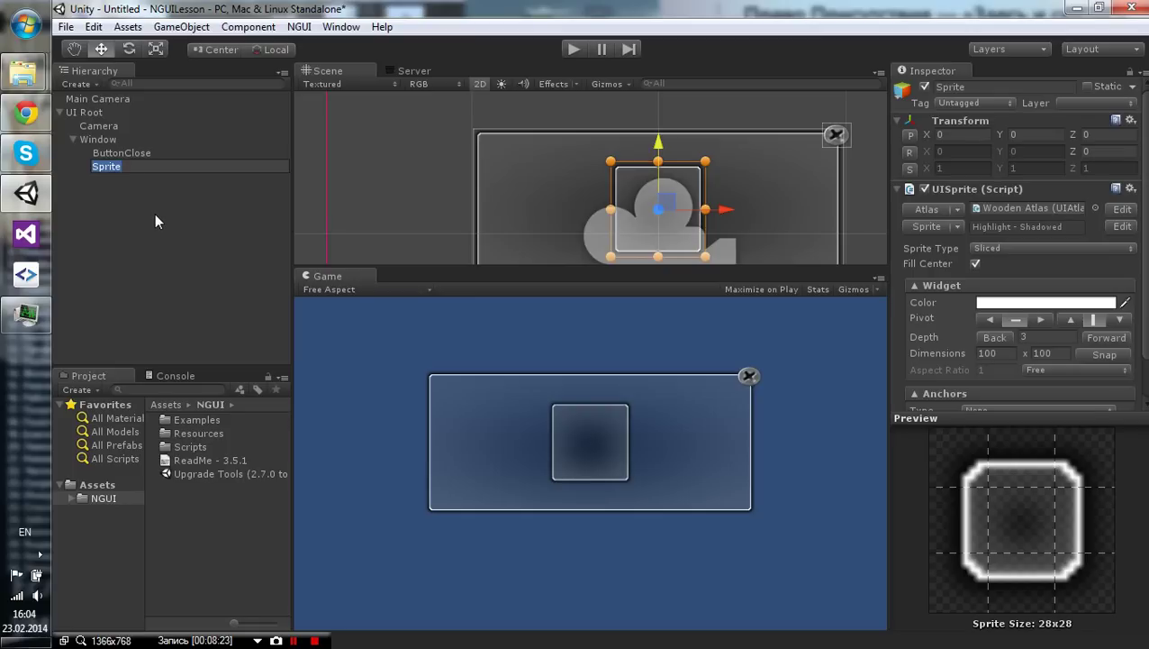
pyautogui.write('BottomBorder')
pyautogui.press('Return')
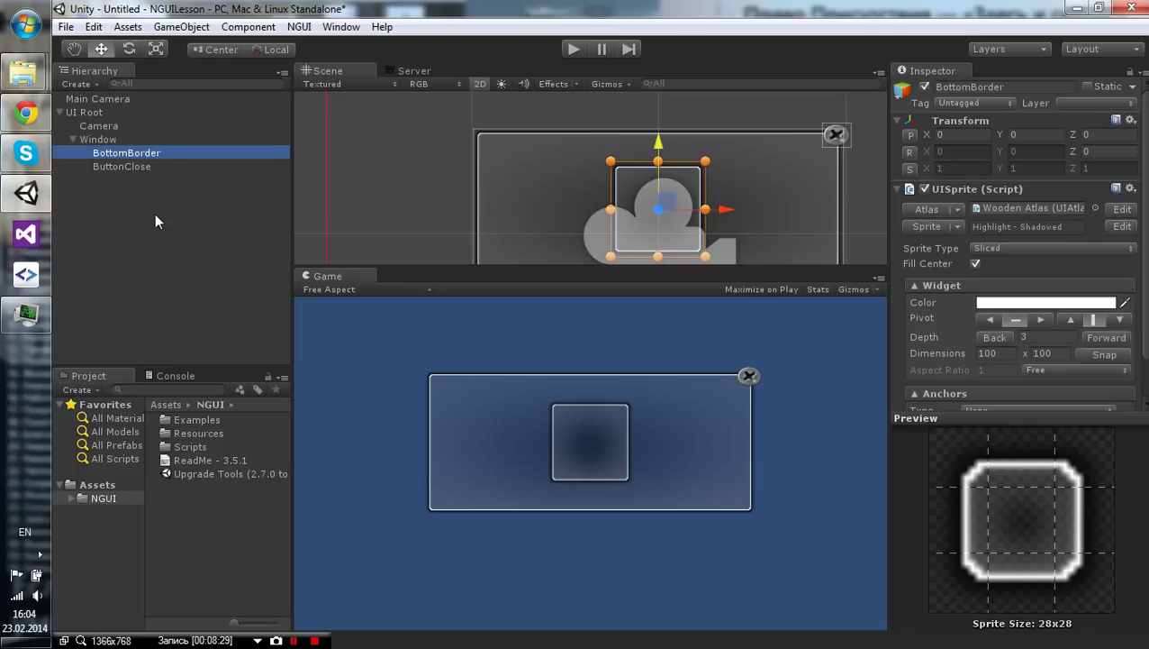
# Assign the Wooden Atlas Highlight - Thin sprite to BottomBorder
pyautogui.click(957, 226)
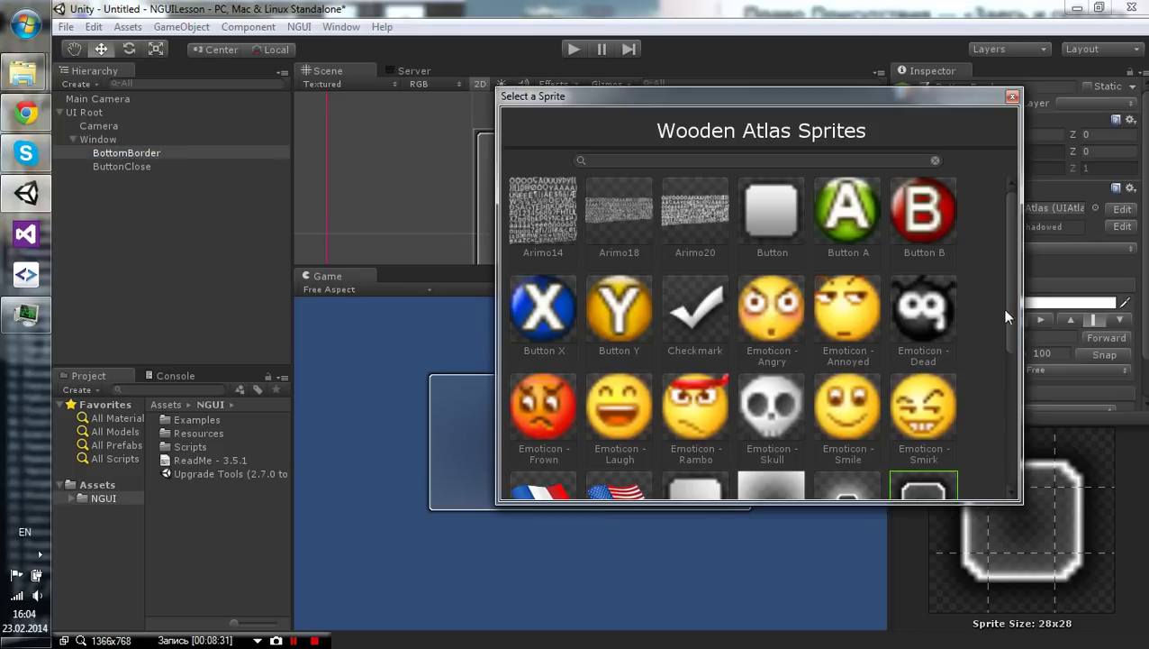
pyautogui.scroll(-5, 999, 377)
pyautogui.scroll(-2, 980, 412)
pyautogui.scroll(-2, 984, 425)
pyautogui.scroll(-1, 983, 434)
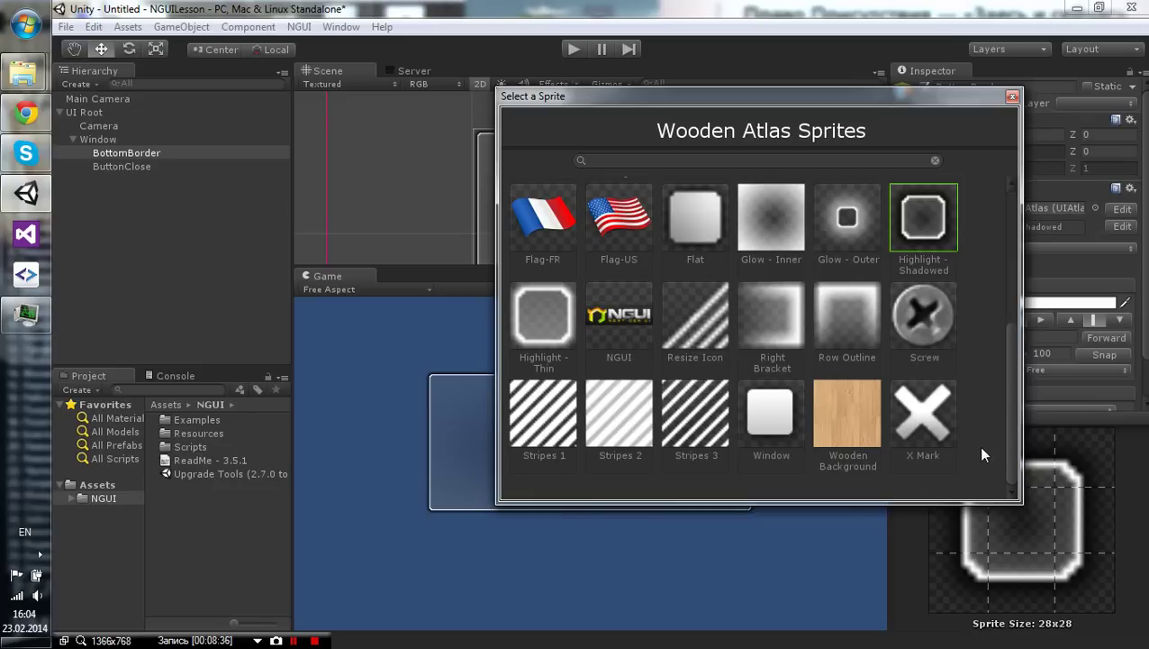
pyautogui.scroll(2, 991, 410)
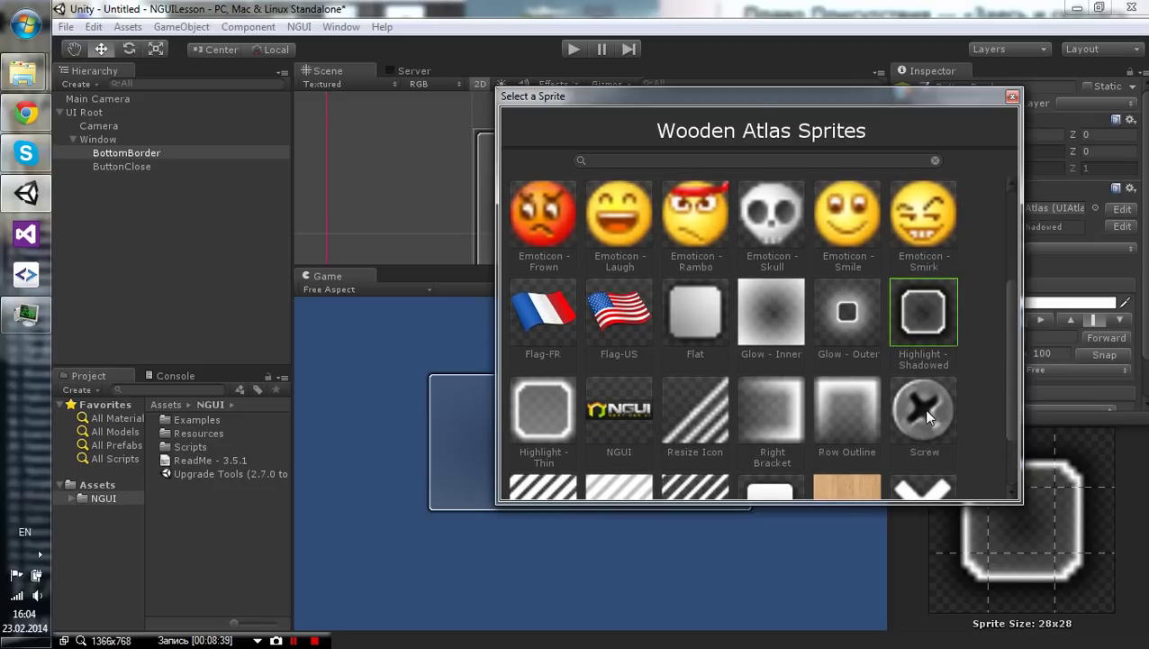
pyautogui.click(544, 408)
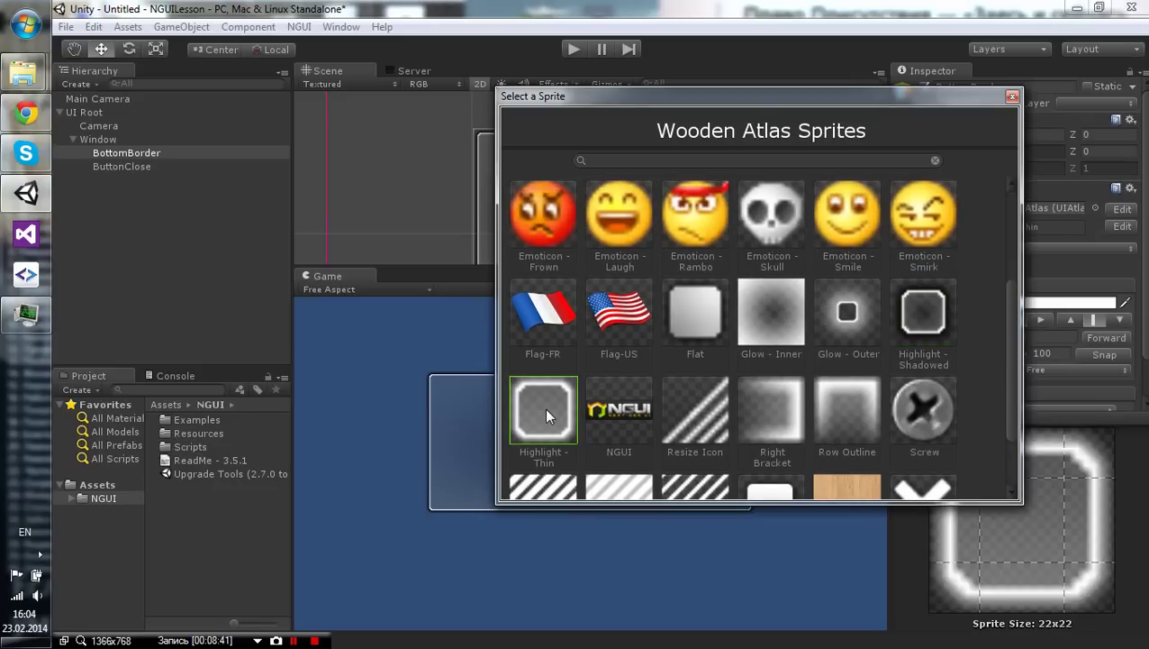
pyautogui.click(544, 408)
pyautogui.click(1000, 248)
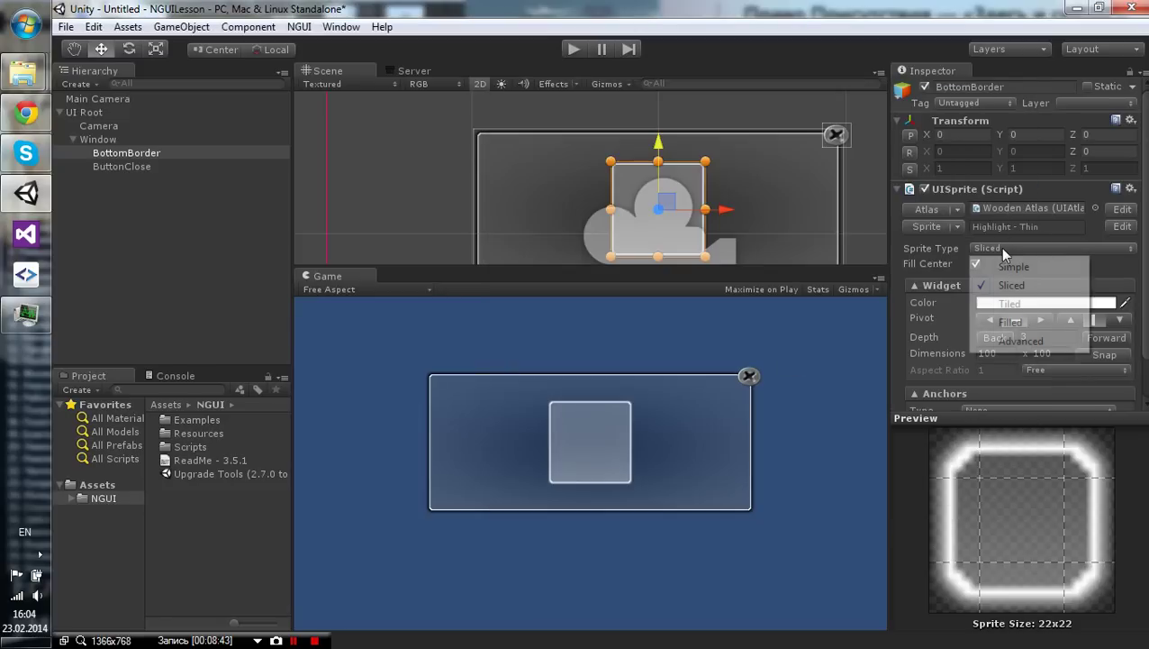
# Make BottomBorder a tiled 383 x 10 strip along the window's bottom edge
pyautogui.click(1009, 303)
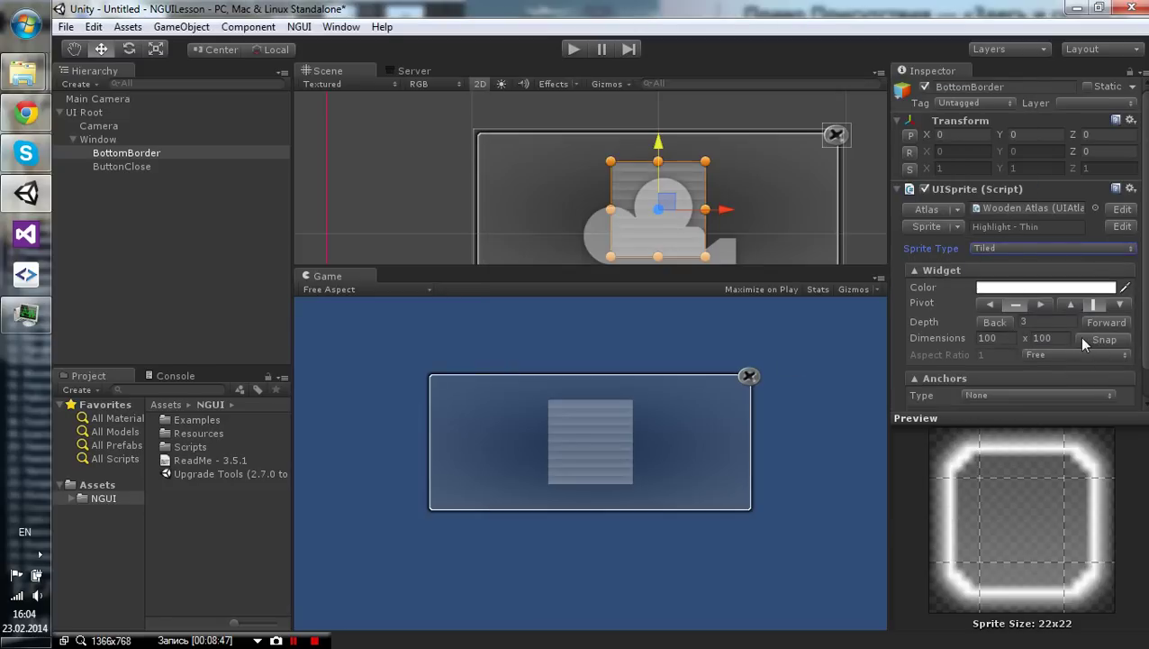
pyautogui.moveTo(981, 338)
pyautogui.mouseDown()
pyautogui.moveTo(1002, 338)
pyautogui.moveTo(945, 340)
pyautogui.mouseUp()
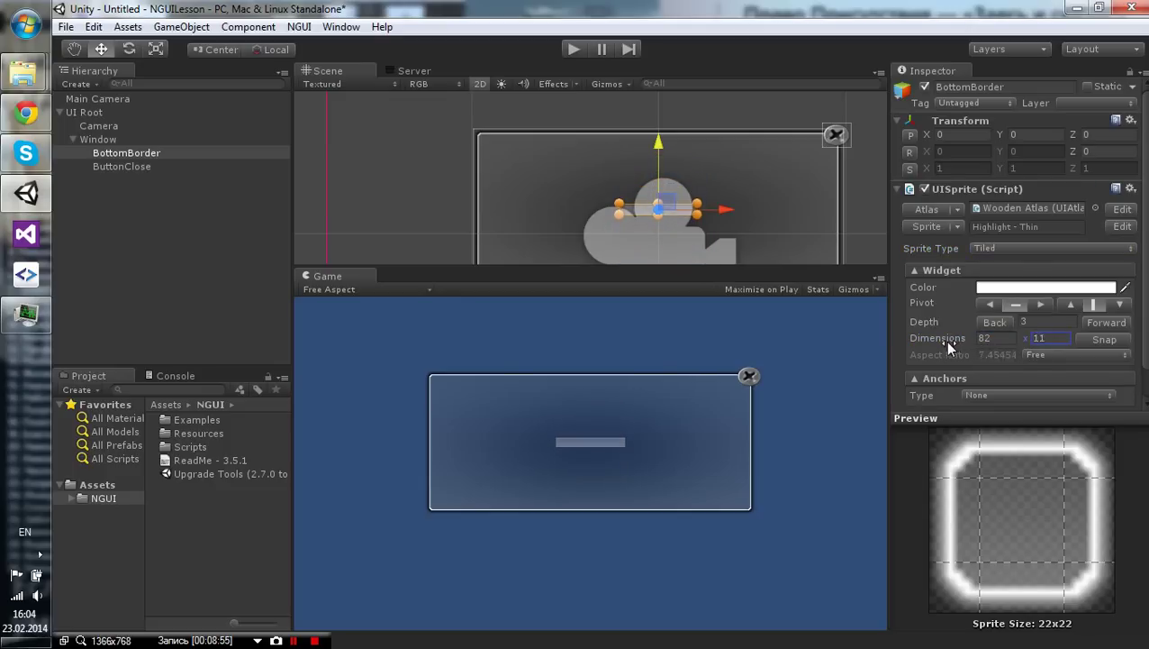
pyautogui.moveTo(1000, 134)
pyautogui.mouseDown()
pyautogui.moveTo(442, 228)
pyautogui.moveTo(1034, 232)
pyautogui.moveTo(1017, 228)
pyautogui.mouseUp()
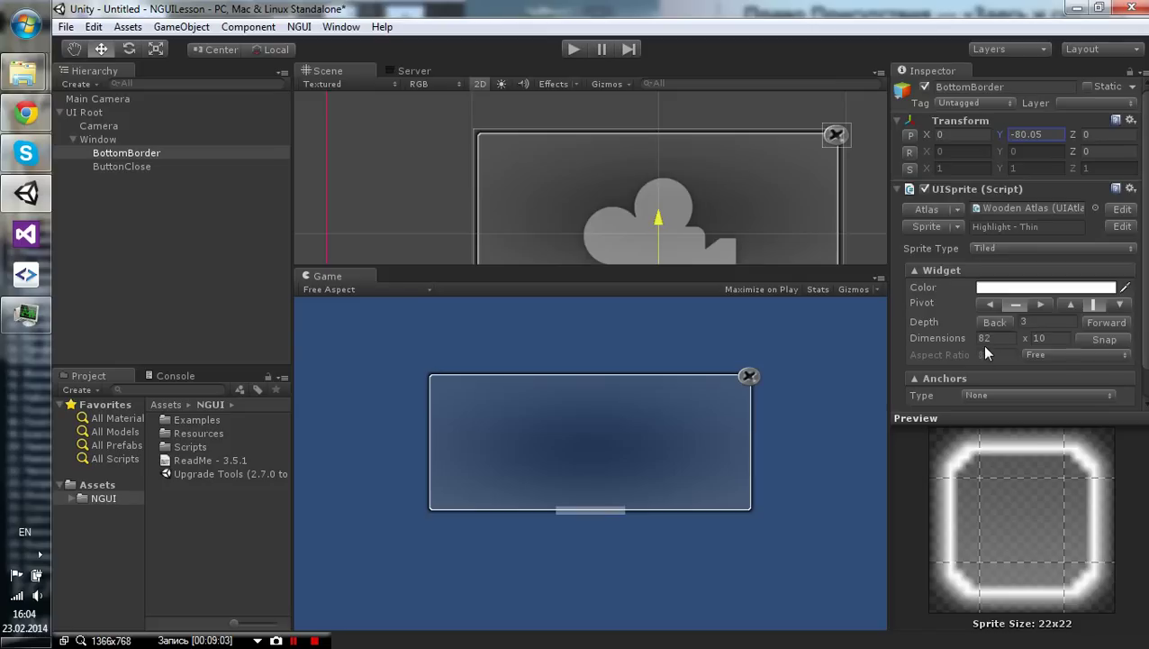
pyautogui.moveTo(967, 337)
pyautogui.mouseDown()
pyautogui.moveTo(49, 353)
pyautogui.moveTo(69, 357)
pyautogui.mouseUp()
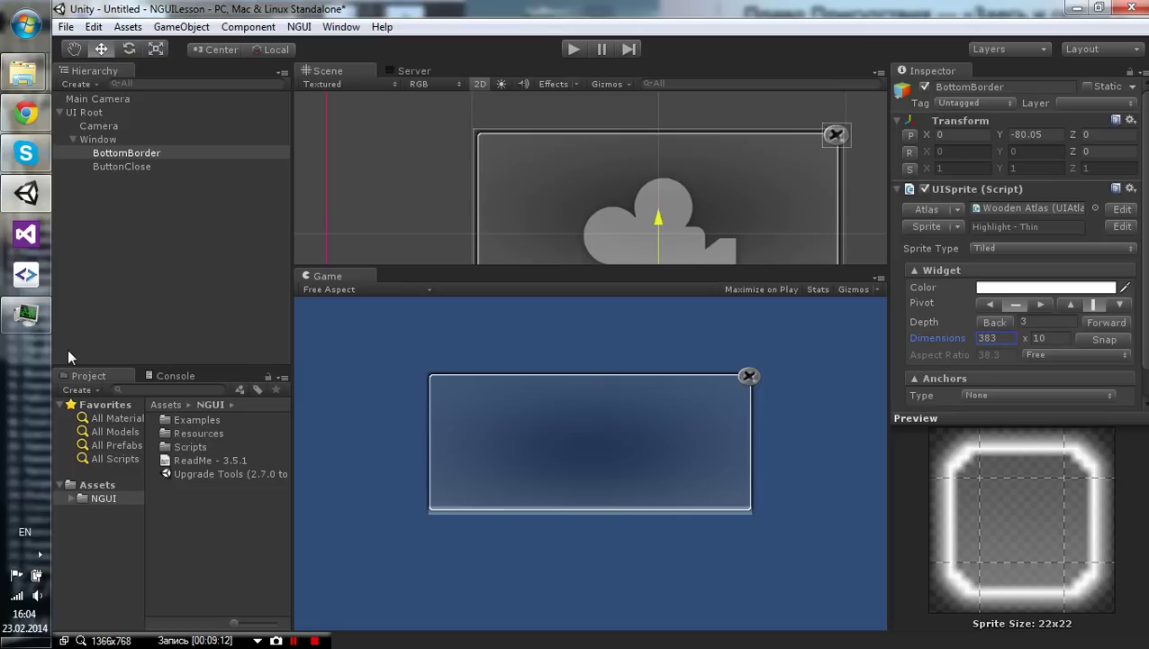
# Anchor BottomBorder to Window in Unified mode at offsets 4, -4, 0, 10
pyautogui.scroll(-2, 1010, 270)
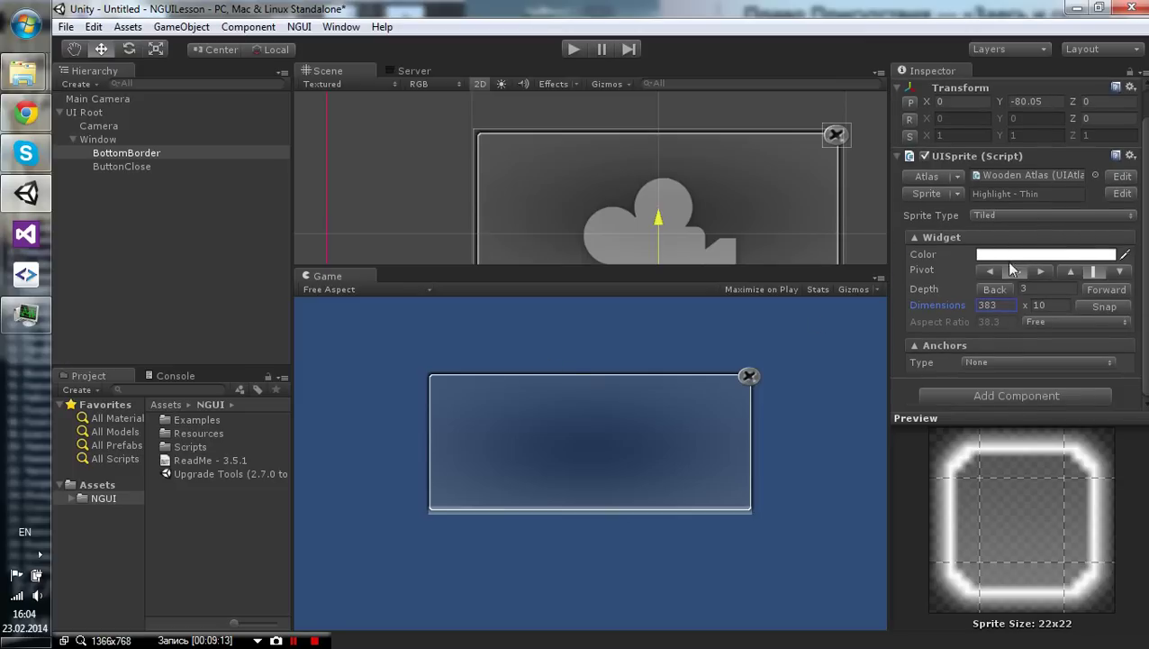
pyautogui.click(983, 363)
pyautogui.click(995, 397)
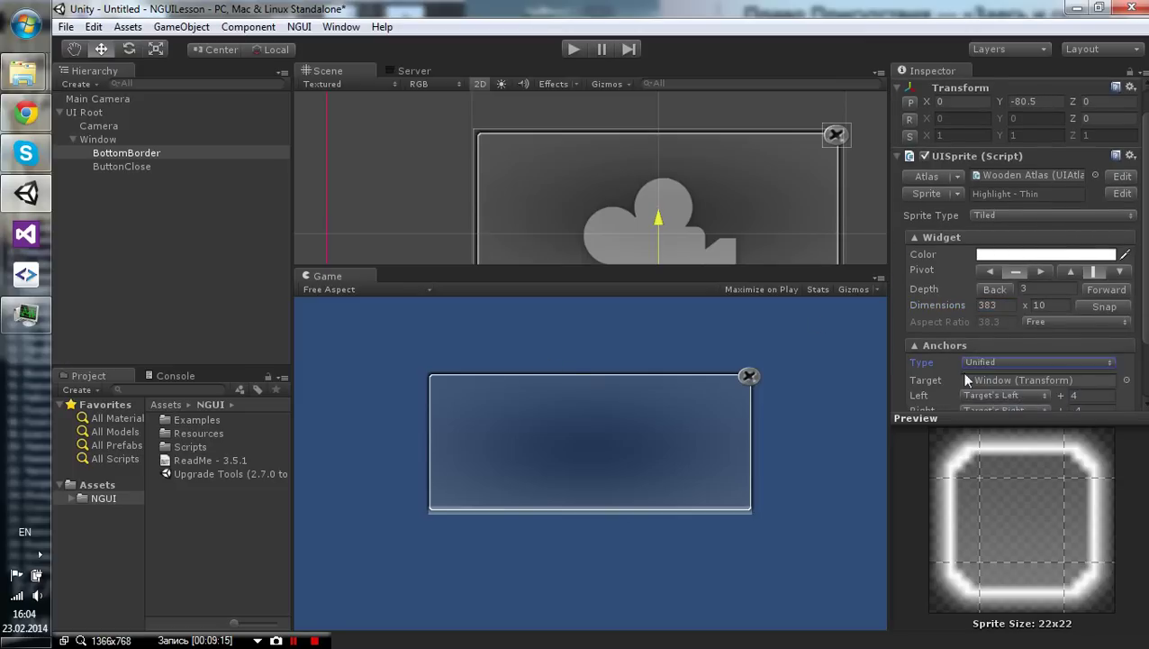
pyautogui.scroll(-5, 952, 374)
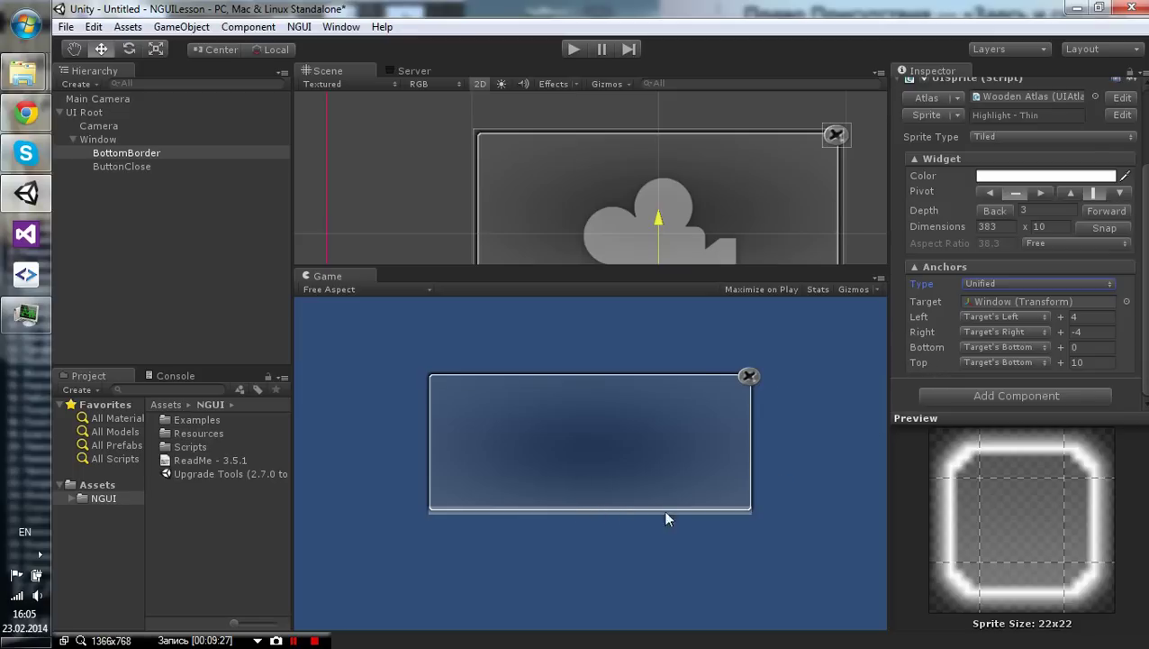
pyautogui.click(999, 300)
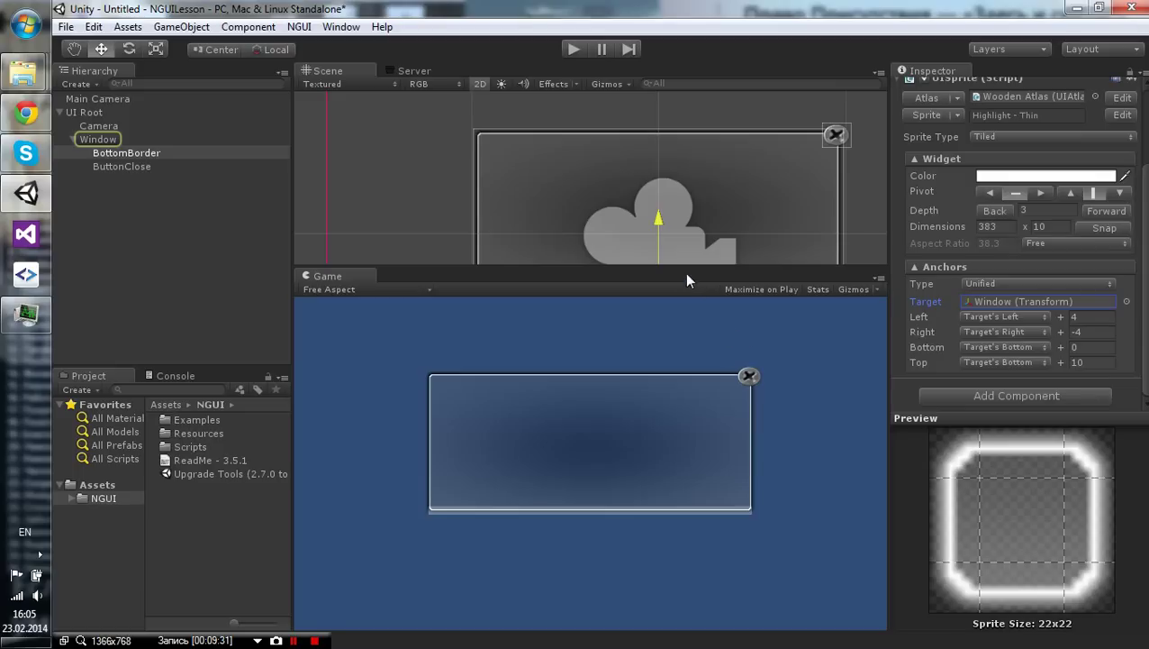
pyautogui.moveTo(686, 275); pyautogui.dragTo(686, 288)
pyautogui.click(99, 140)
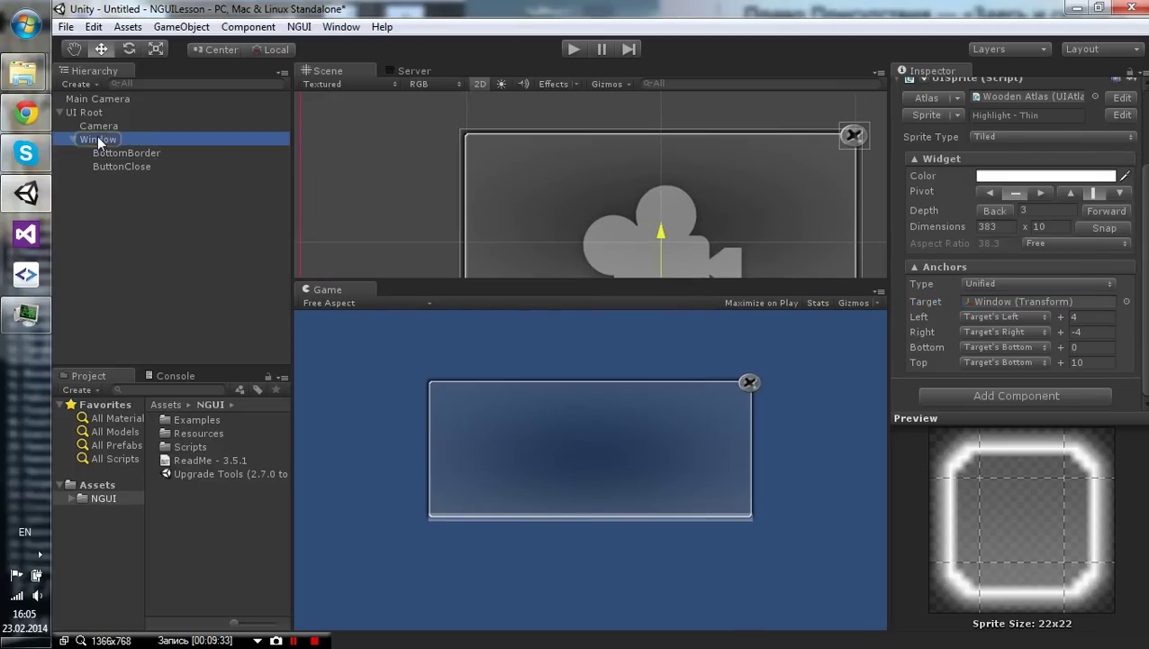
# Resize the Window panel to 479 x 204 and switch its anchors to Advanced
pyautogui.moveTo(1021, 303)
pyautogui.mouseDown()
pyautogui.moveTo(1098, 308)
pyautogui.moveTo(925, 319)
pyautogui.moveTo(1018, 306)
pyautogui.moveTo(704, 487)
pyautogui.mouseUp()
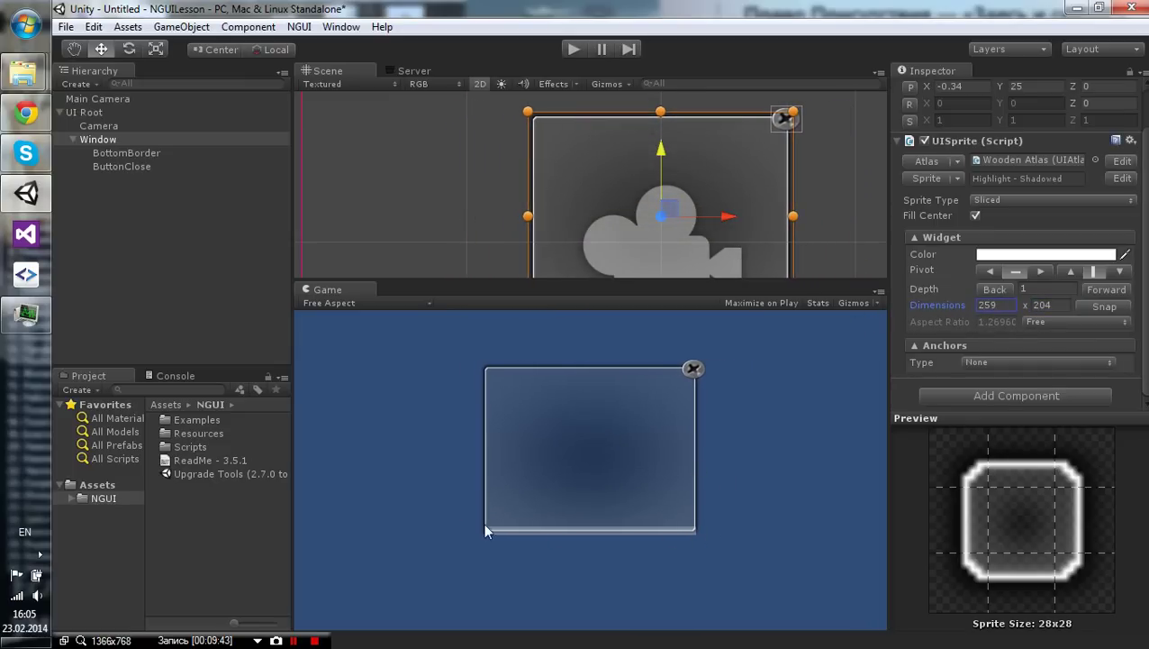
pyautogui.moveTo(937, 303)
pyautogui.mouseDown()
pyautogui.moveTo(1086, 334)
pyautogui.moveTo(13, 376)
pyautogui.moveTo(682, 335)
pyautogui.mouseUp()
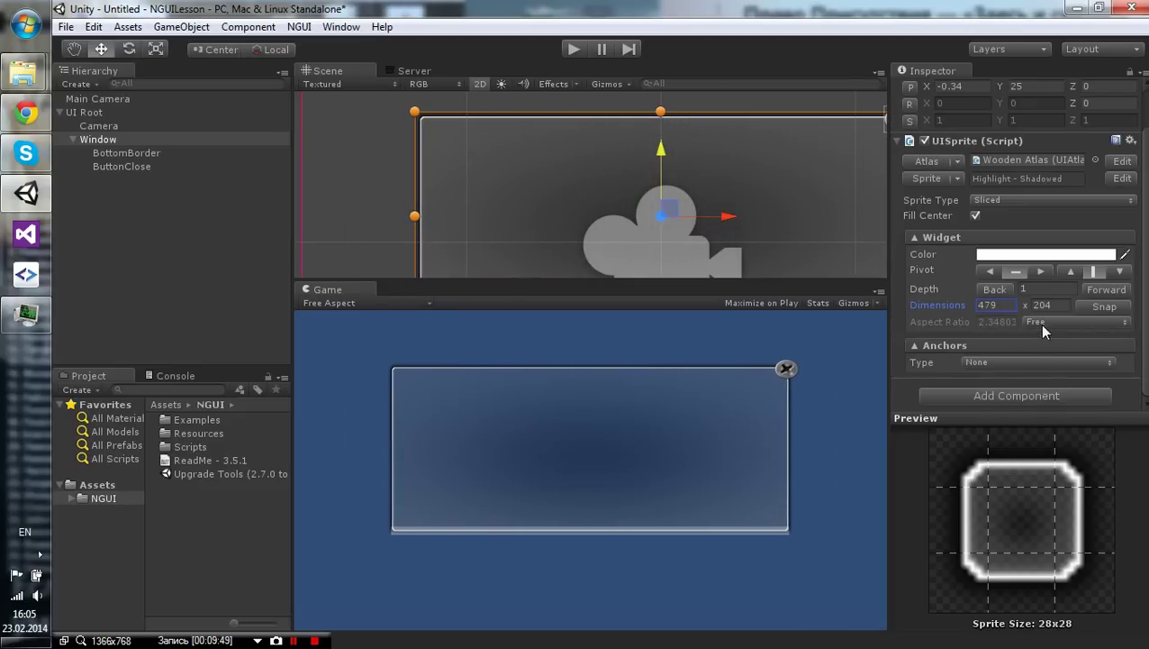
pyautogui.click(980, 361)
pyautogui.click(997, 418)
# Switch the Window panel's anchors back to Unified, leaving the target None
pyautogui.scroll(-3, 956, 379)
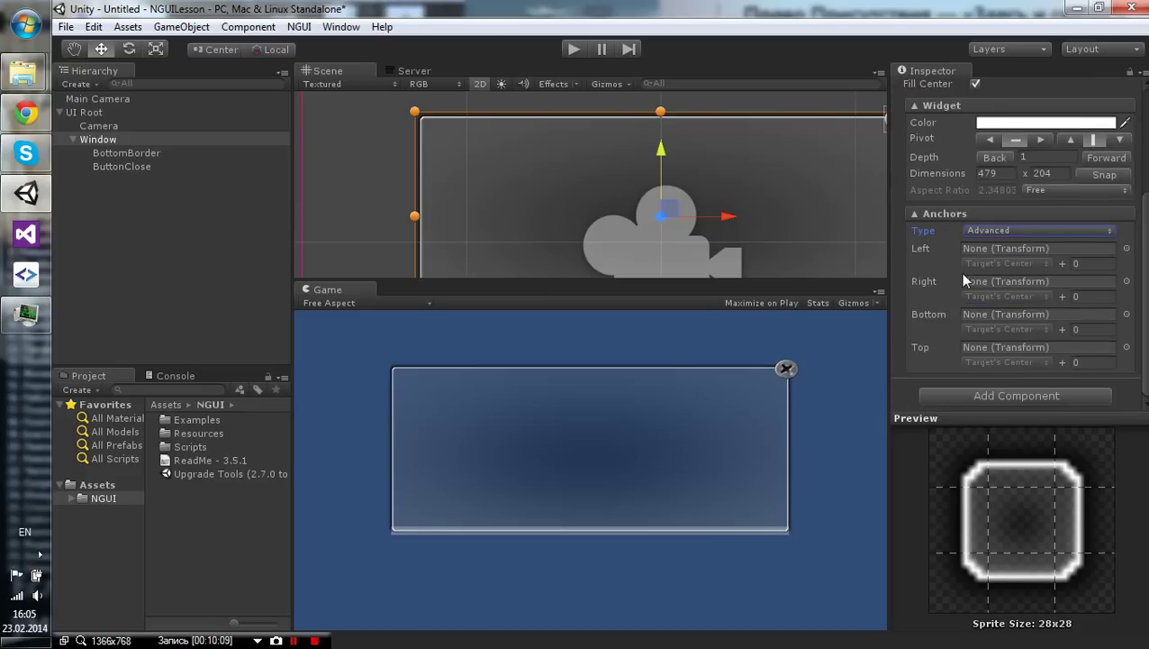
pyautogui.click(981, 233)
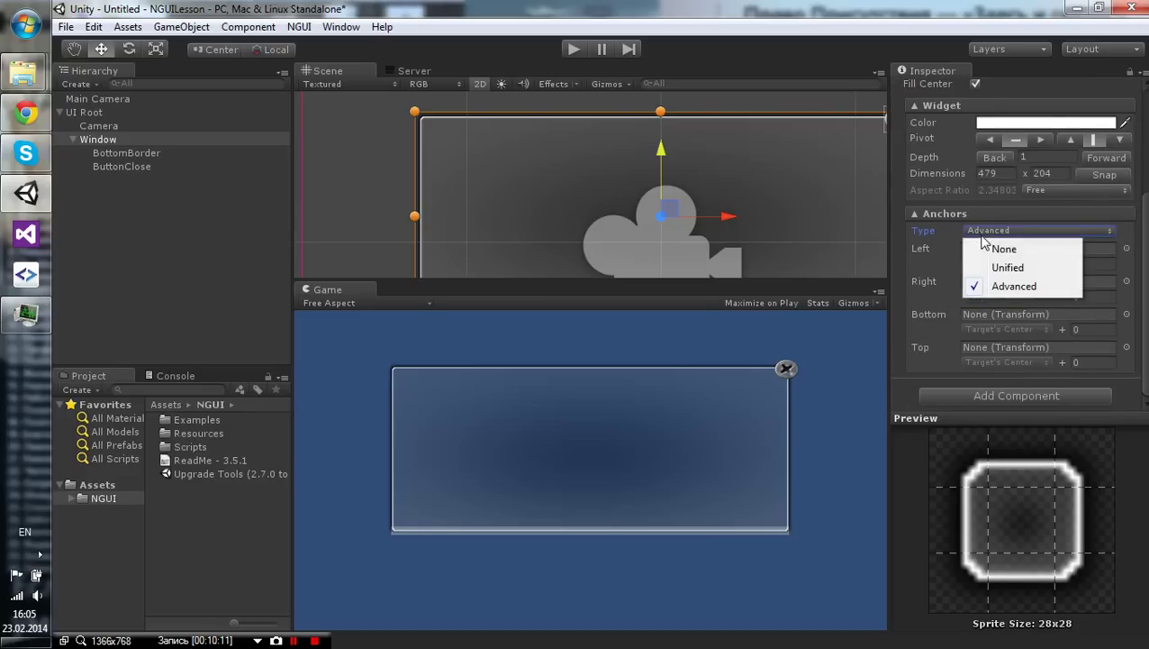
pyautogui.click(1000, 268)
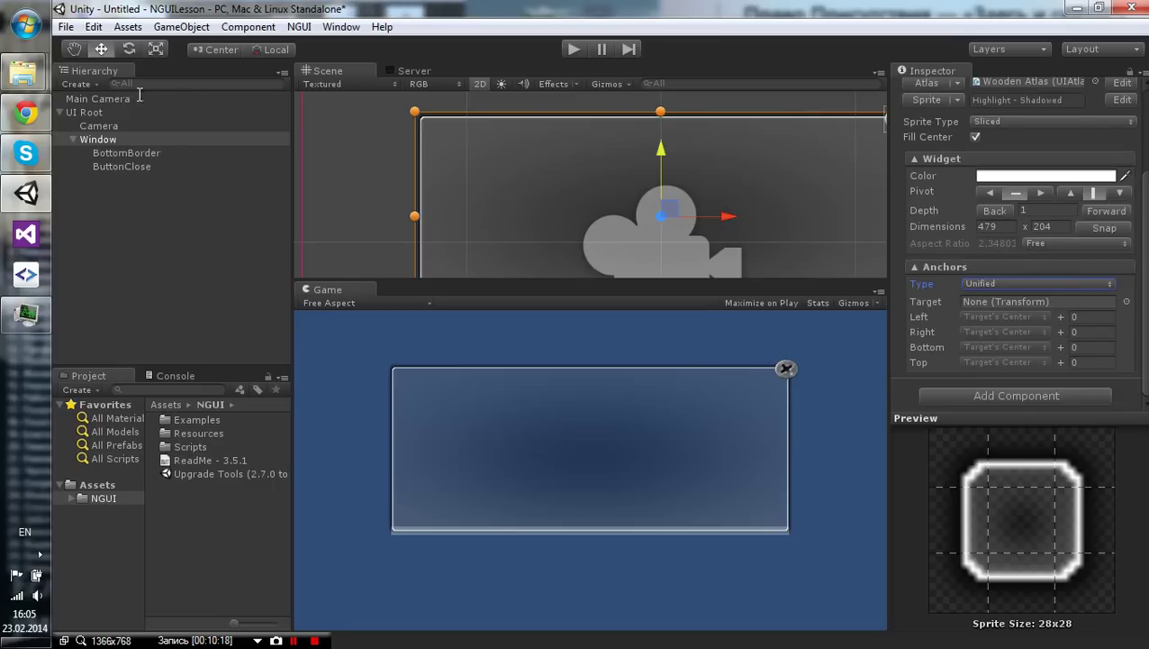
pyautogui.click(84, 87)
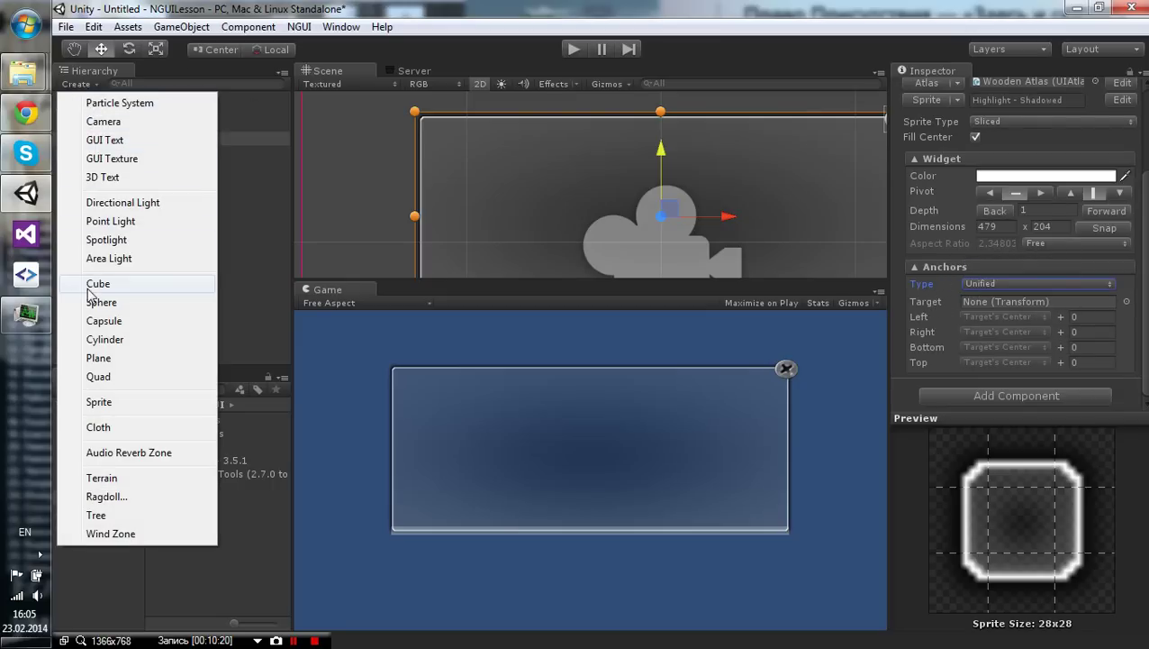
# Add a Cube to the scene and select the Window panel in the Hierarchy
pyautogui.click(89, 286)
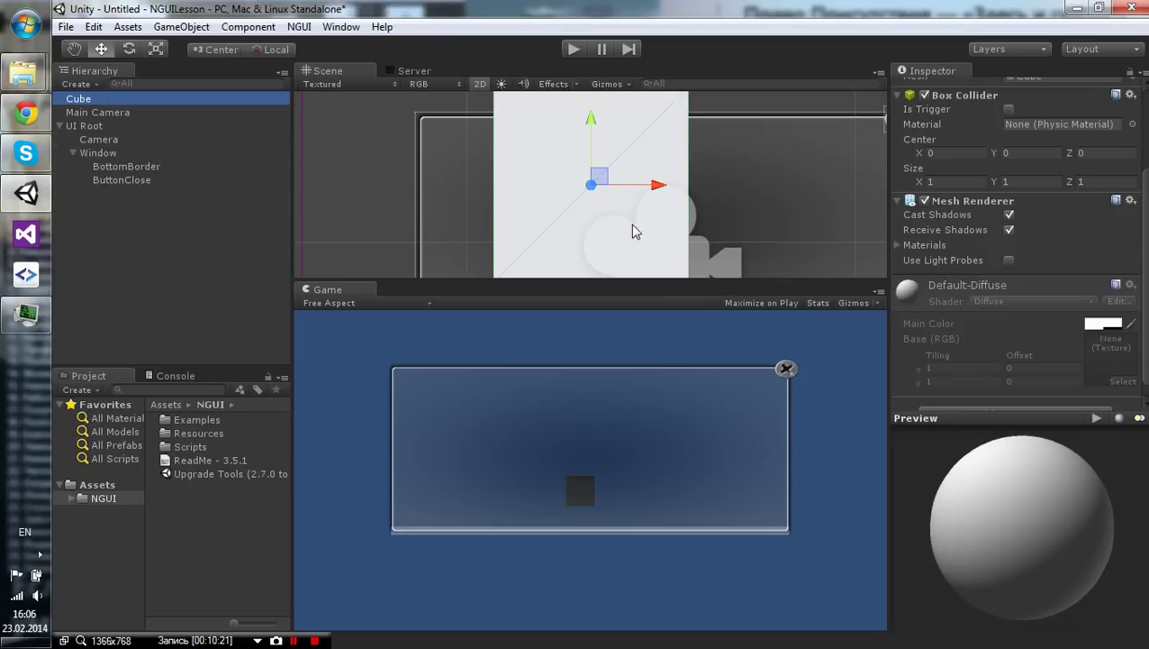
pyautogui.click(101, 154)
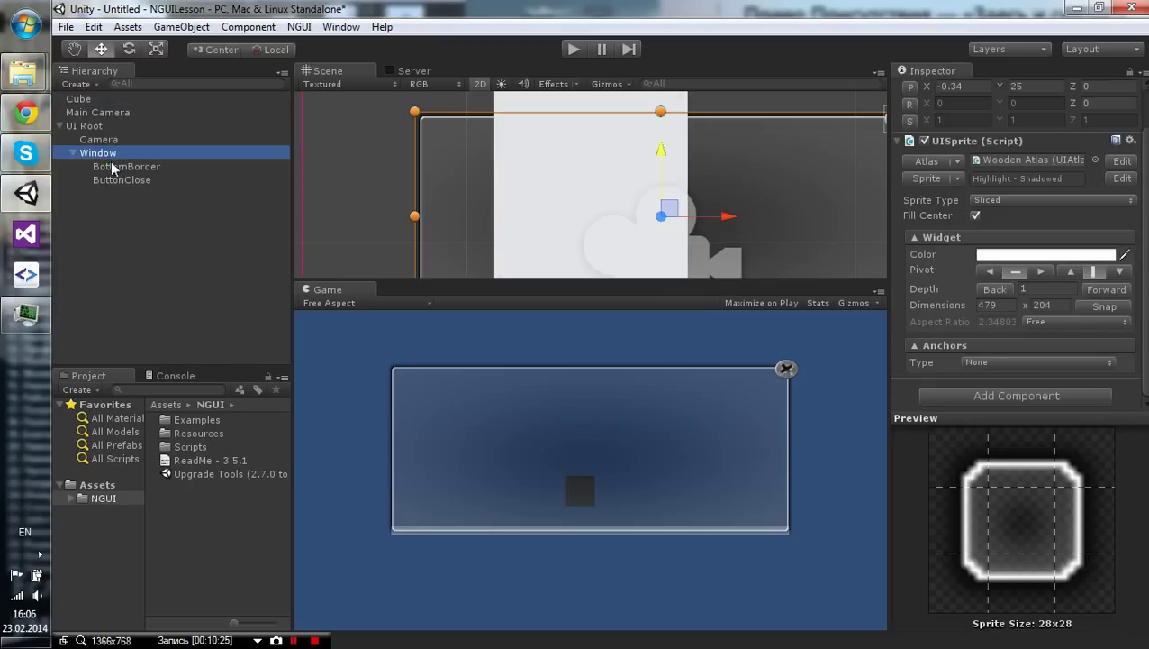
pyautogui.click(124, 178)
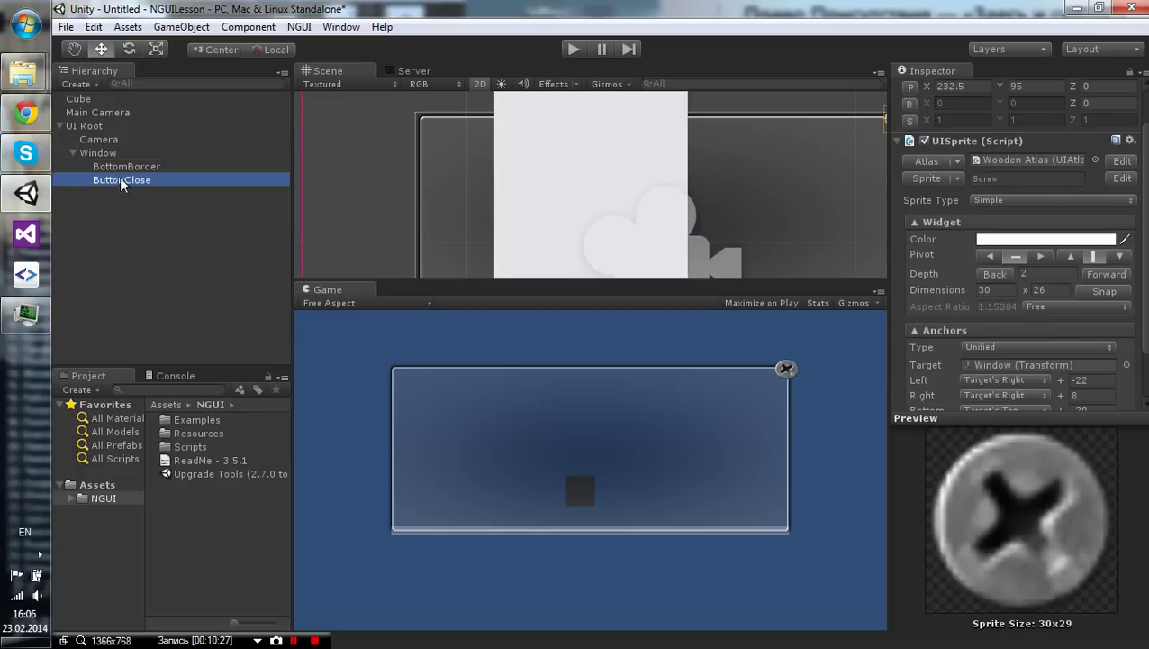
pyautogui.keyDown('ctrl'); pyautogui.click(110, 155); pyautogui.keyUp('ctrl')
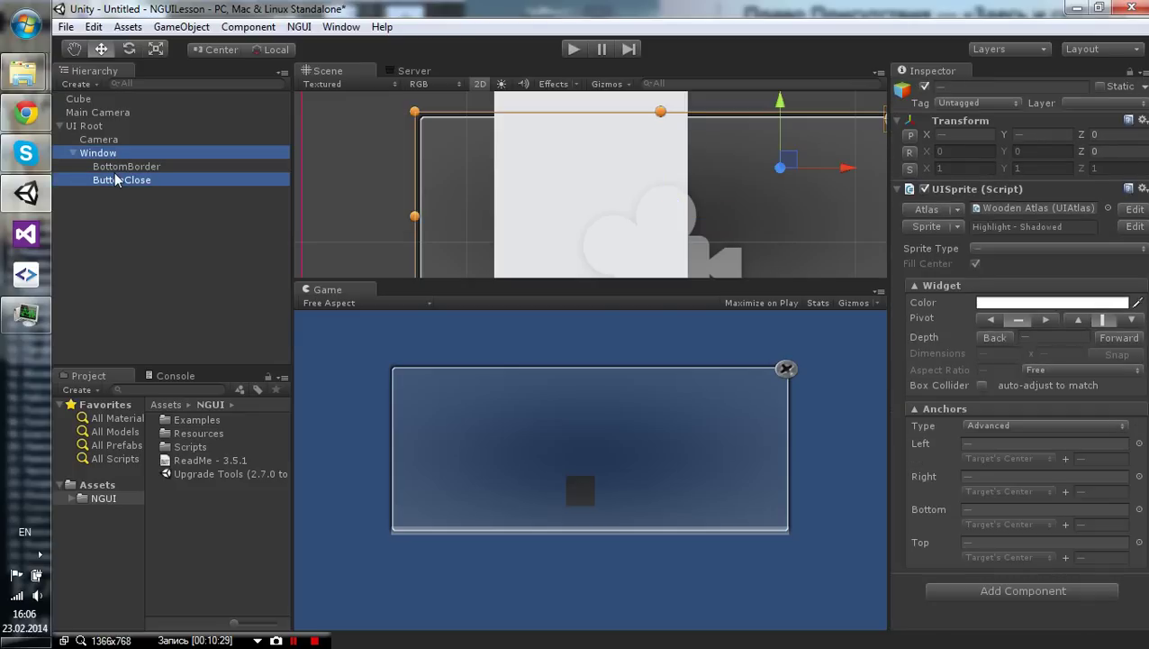
pyautogui.click(131, 166)
pyautogui.click(125, 153)
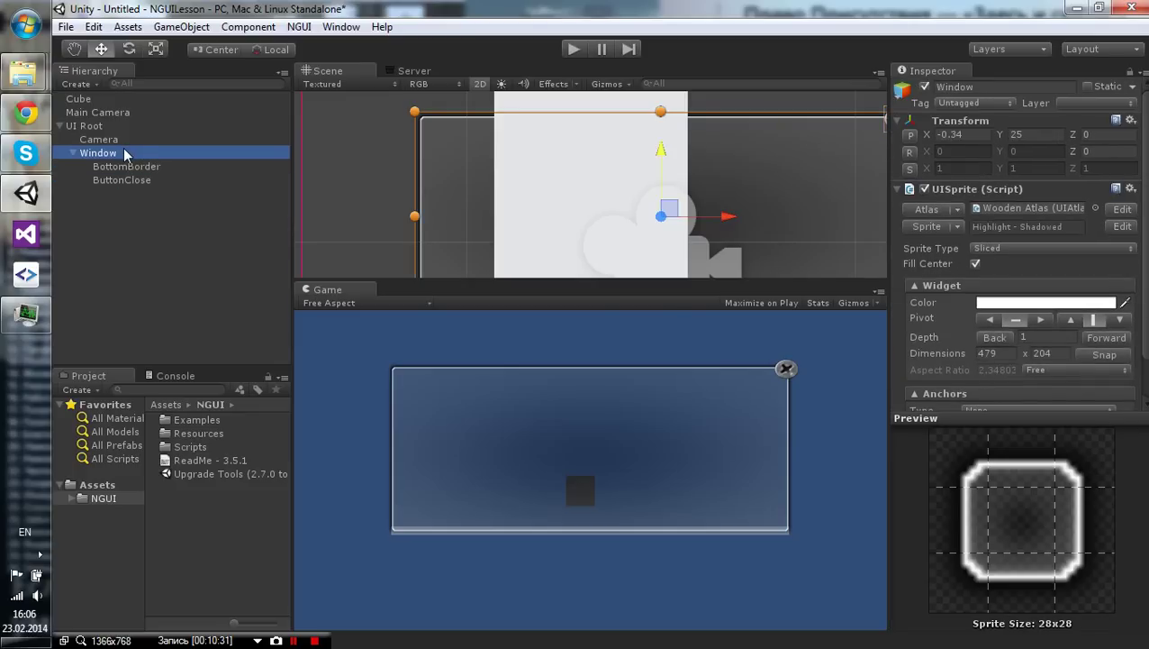
# Delete the Window panel with its children and add a new Label under UI Root
pyautogui.press('Delete')
pyautogui.click(128, 126)
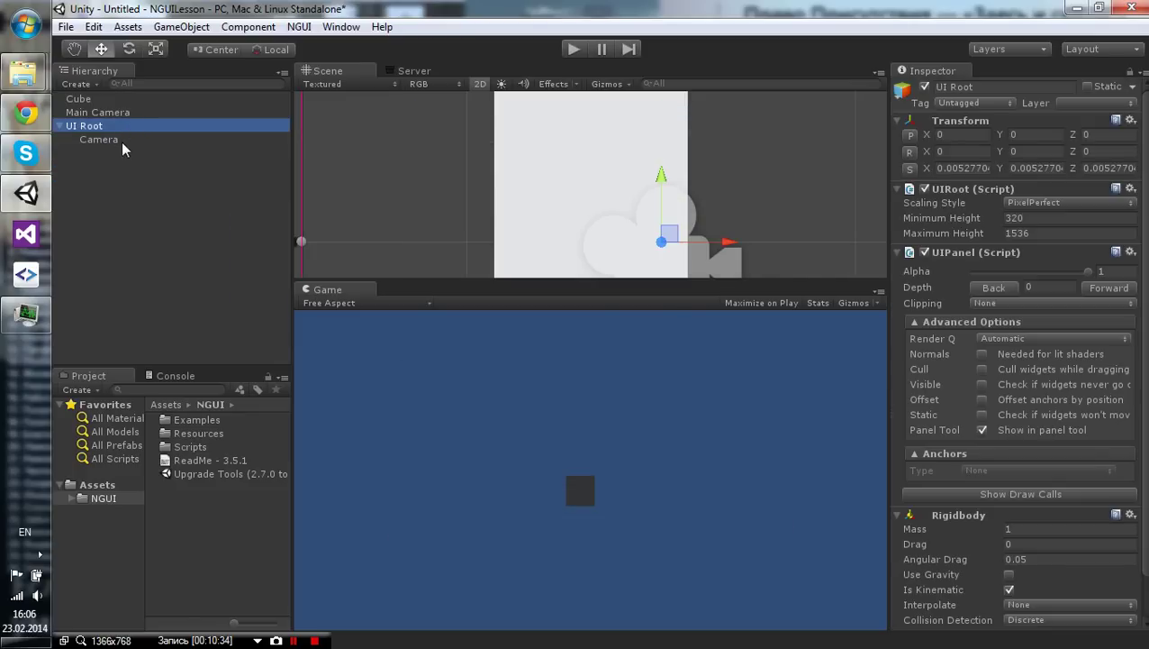
pyautogui.hotkey('alt', 'shift', 'l')
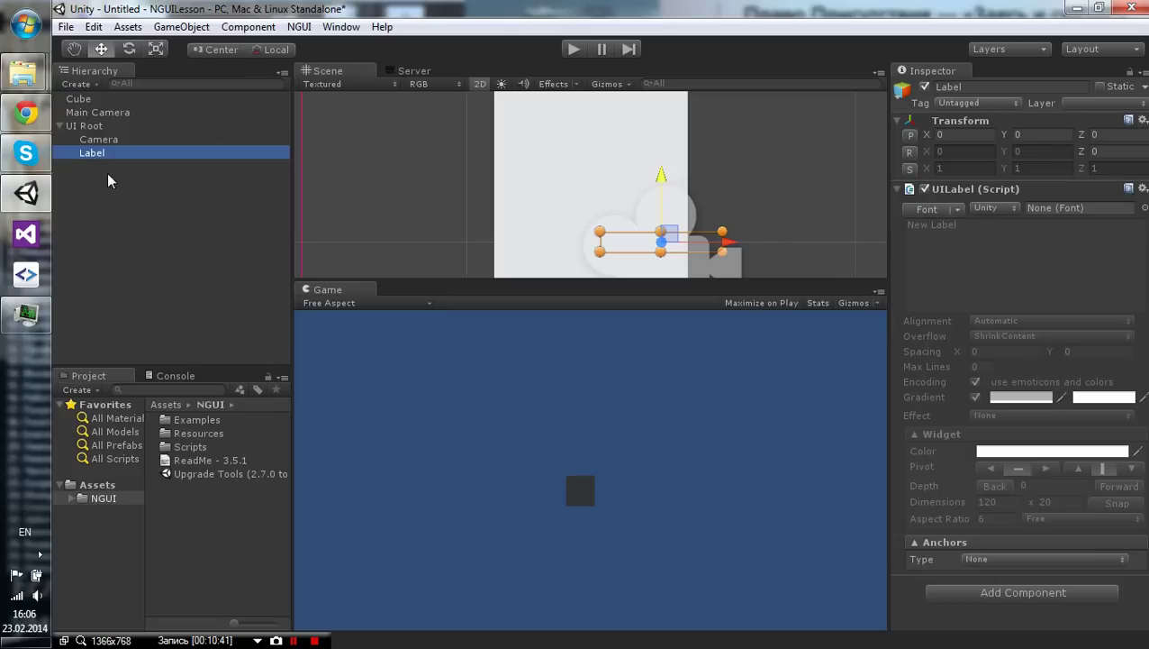
# Rename the label to LabelName and assign it the Arial font
pyautogui.click(92, 153)
pyautogui.write('Name')
pyautogui.press('Return')
pyautogui.click(1144, 208)
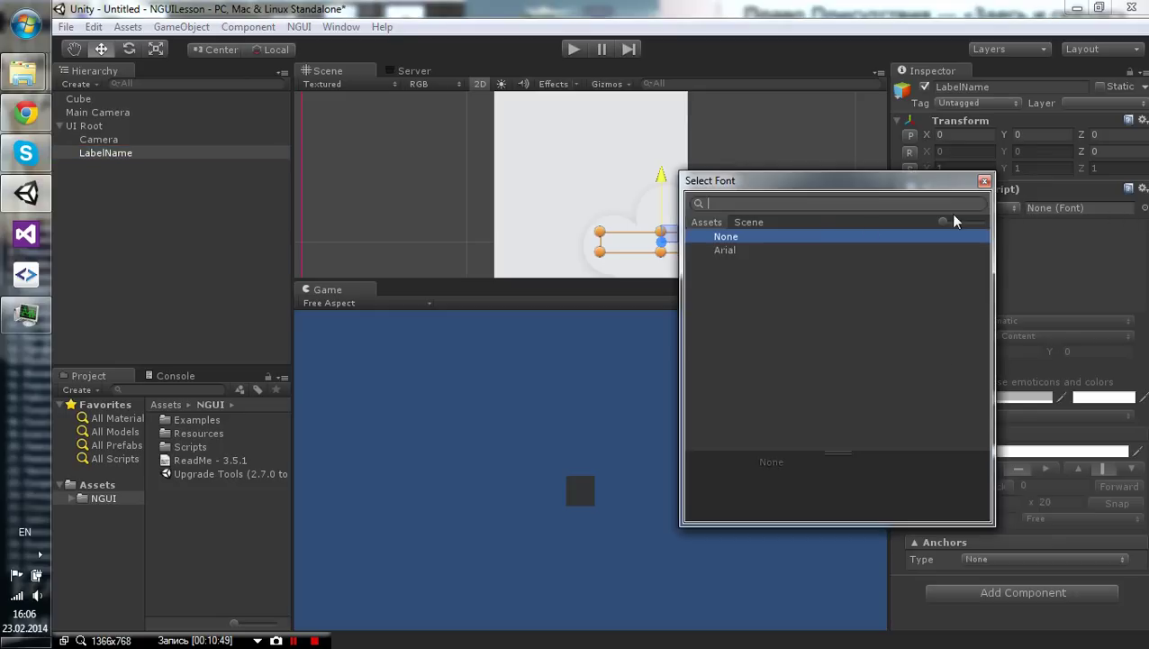
pyautogui.click(732, 251)
pyautogui.click(732, 251)
# Change the label text to 'Alex so' and give it an Outline effect
pyautogui.click(1021, 258)
pyautogui.press('BackSpace')
pyautogui.press('BackSpace')
pyautogui.press('BackSpace')
pyautogui.press('BackSpace')
pyautogui.press('BackSpace')
pyautogui.press('BackSpace')
pyautogui.write('aLex')
pyautogui.press('BackSpace')
pyautogui.press('BackSpace')
pyautogui.press('BackSpace')
pyautogui.press('BackSpace')
pyautogui.write('Alex so')
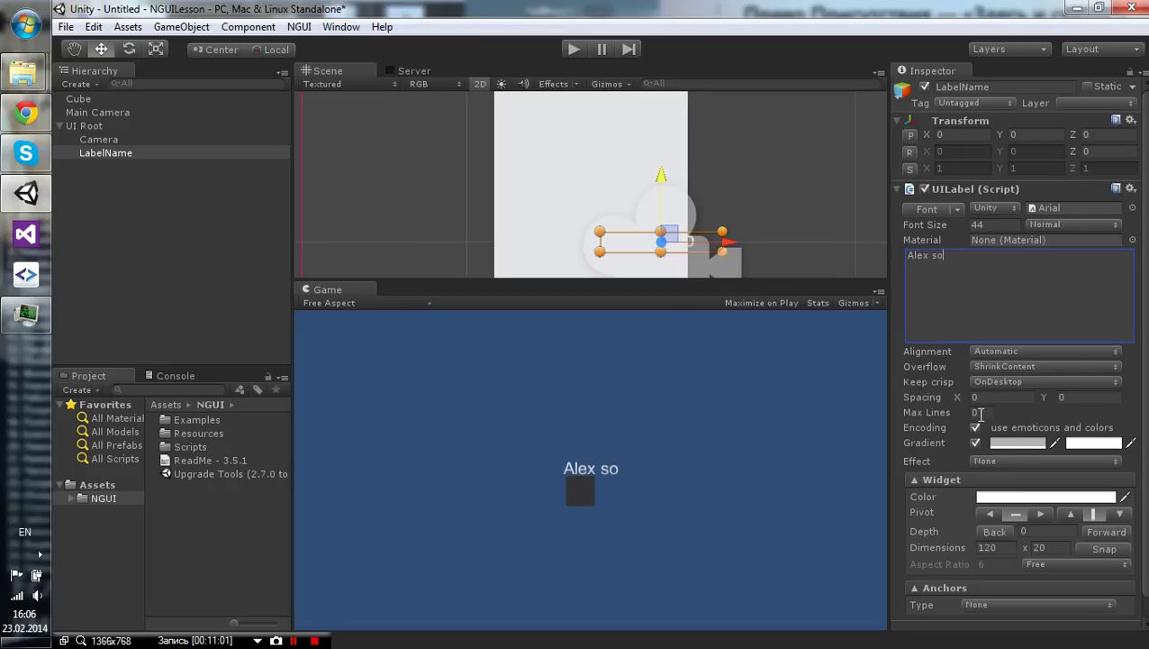
pyautogui.click(993, 463)
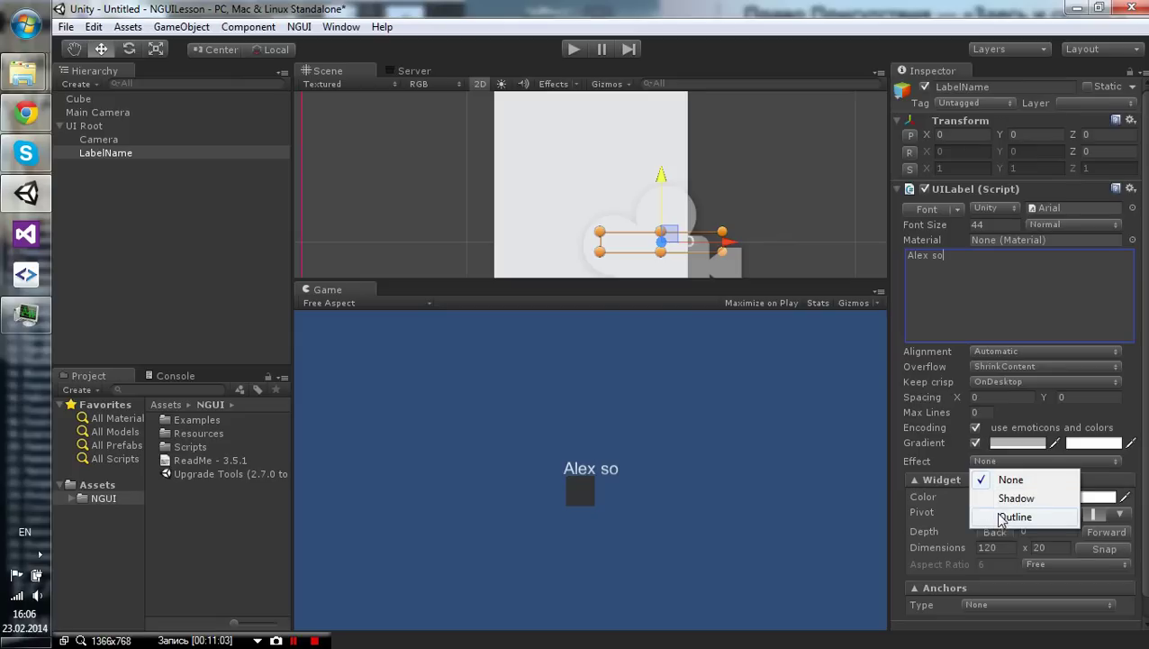
pyautogui.click(998, 517)
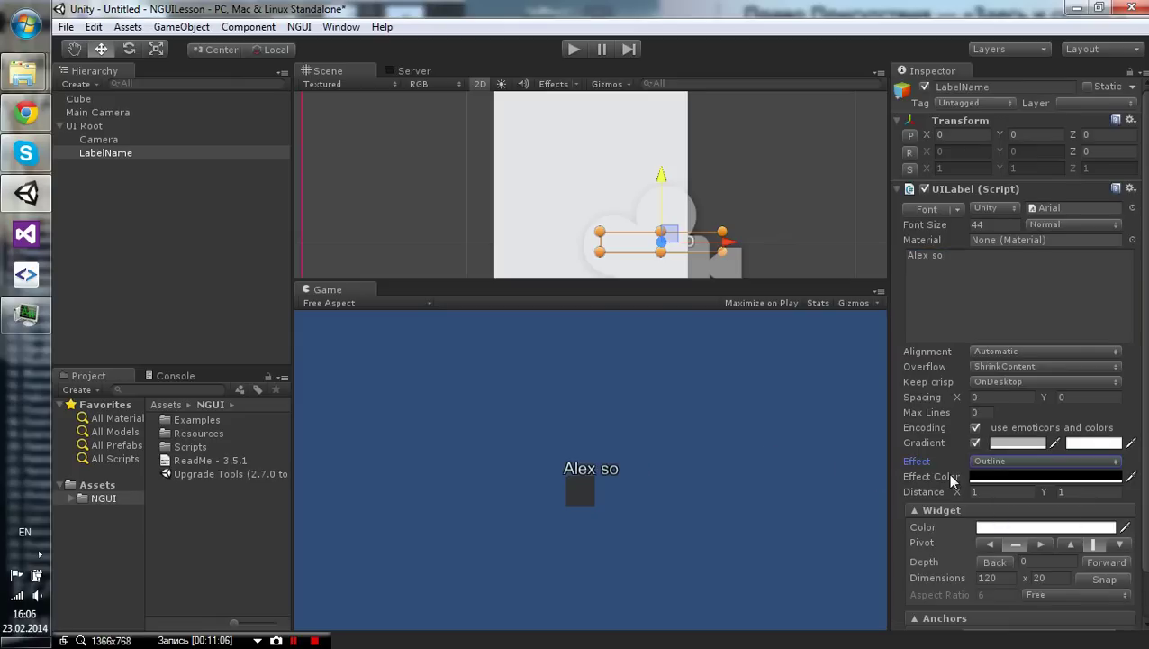
pyautogui.scroll(-2, 952, 480)
pyautogui.click(962, 583)
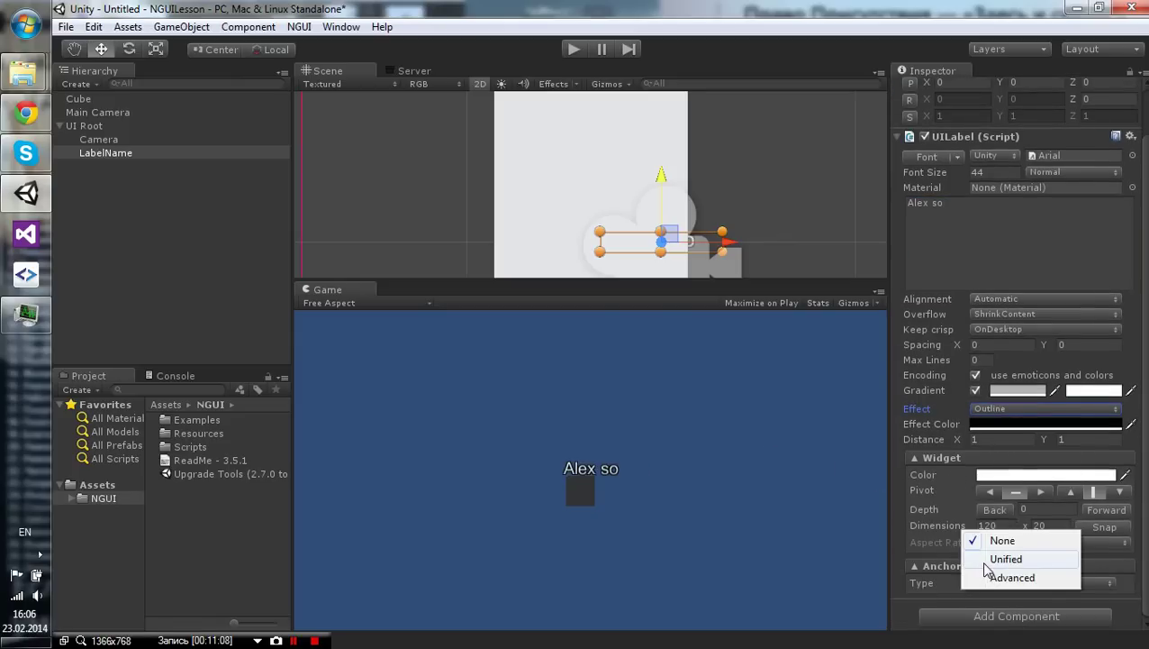
# Set the label's anchors to Unified with the Cube as the target
pyautogui.click(980, 557)
pyautogui.scroll(-2, 981, 564)
pyautogui.moveTo(87, 99); pyautogui.dragTo(1007, 525)
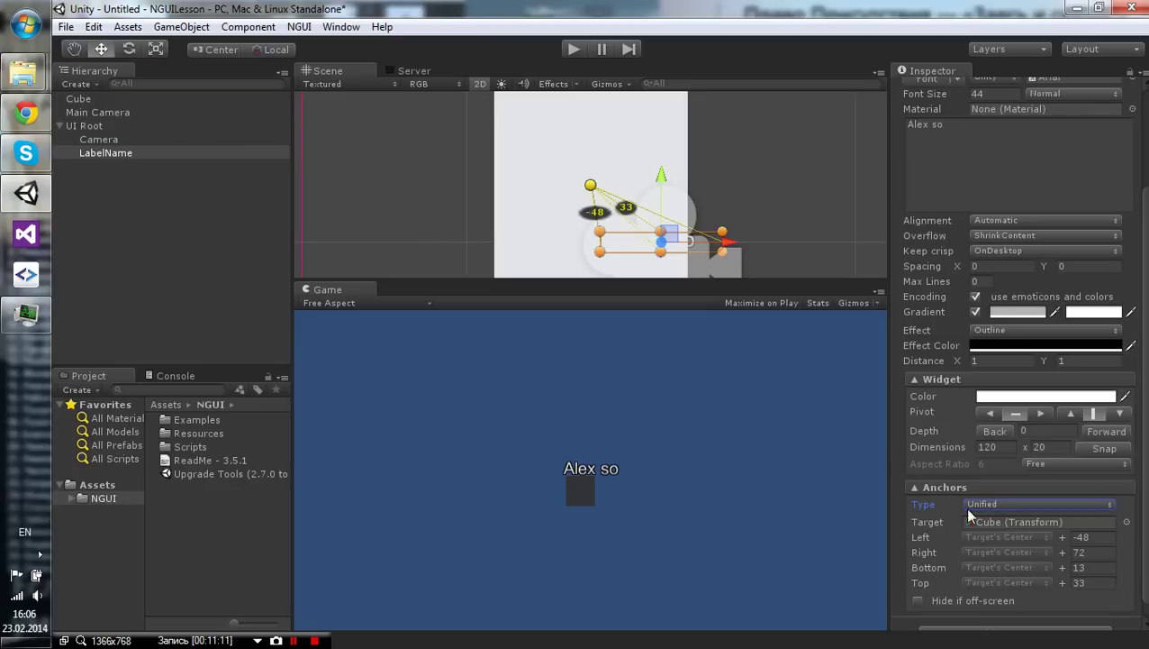
# Slide the Cube along X (7.2, then 10.01) and raise it to Y 4.89 so the label follows
pyautogui.click(104, 99)
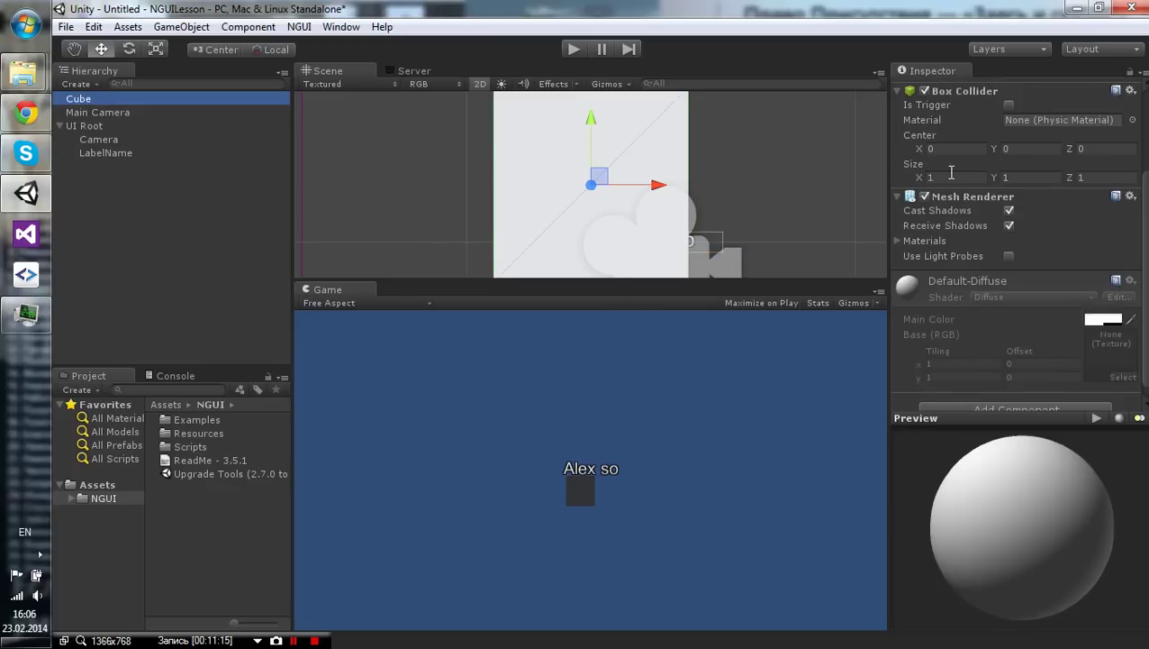
pyautogui.scroll(3, 923, 155)
pyautogui.moveTo(926, 135); pyautogui.dragTo(110, 187)
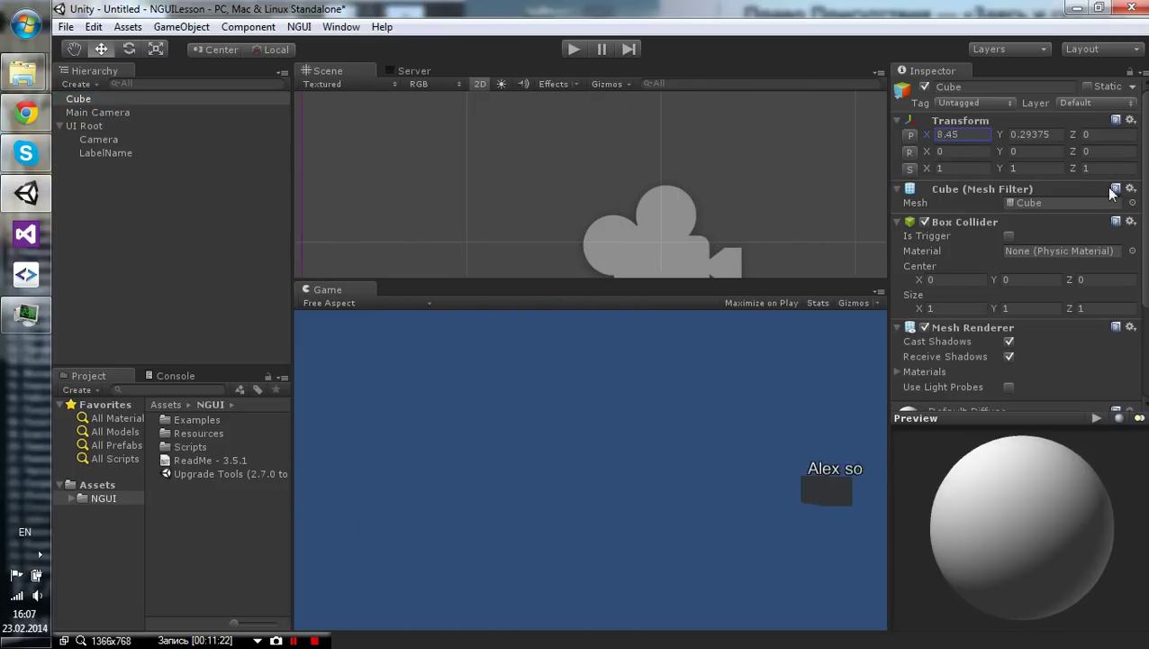
pyautogui.moveTo(110, 187); pyautogui.dragTo(637, 205)
pyautogui.scroll(-3, 636, 202)
pyautogui.scroll(-2, 638, 208)
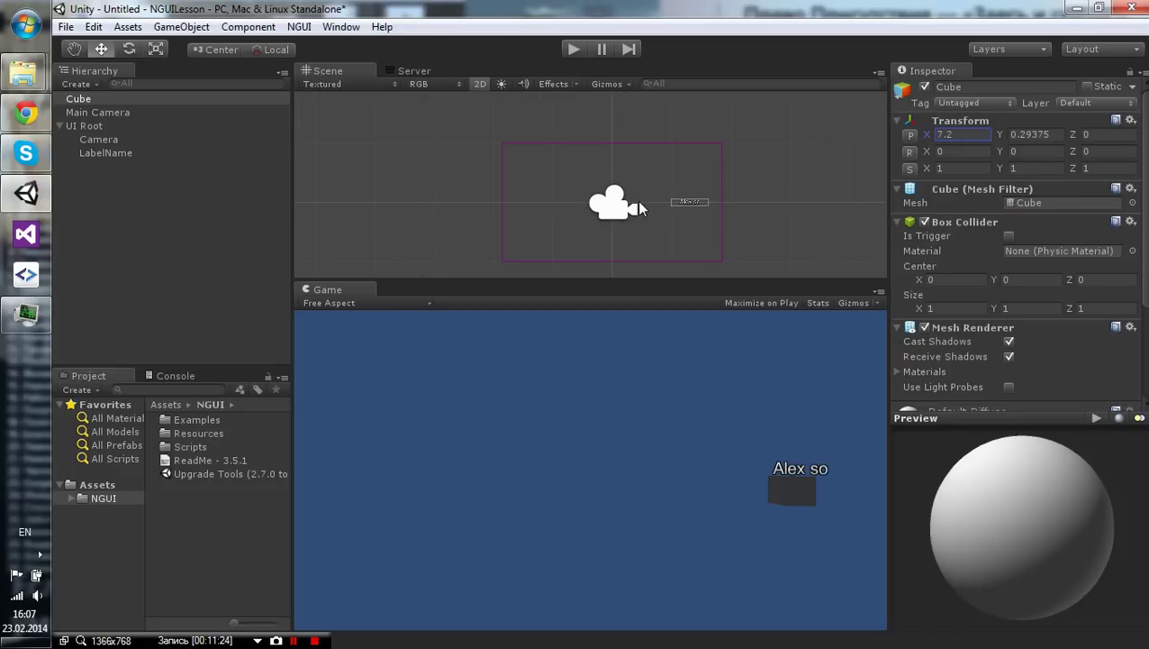
pyautogui.moveTo(925, 137)
pyautogui.mouseDown()
pyautogui.moveTo(1018, 155)
pyautogui.moveTo(753, 192)
pyautogui.mouseUp()
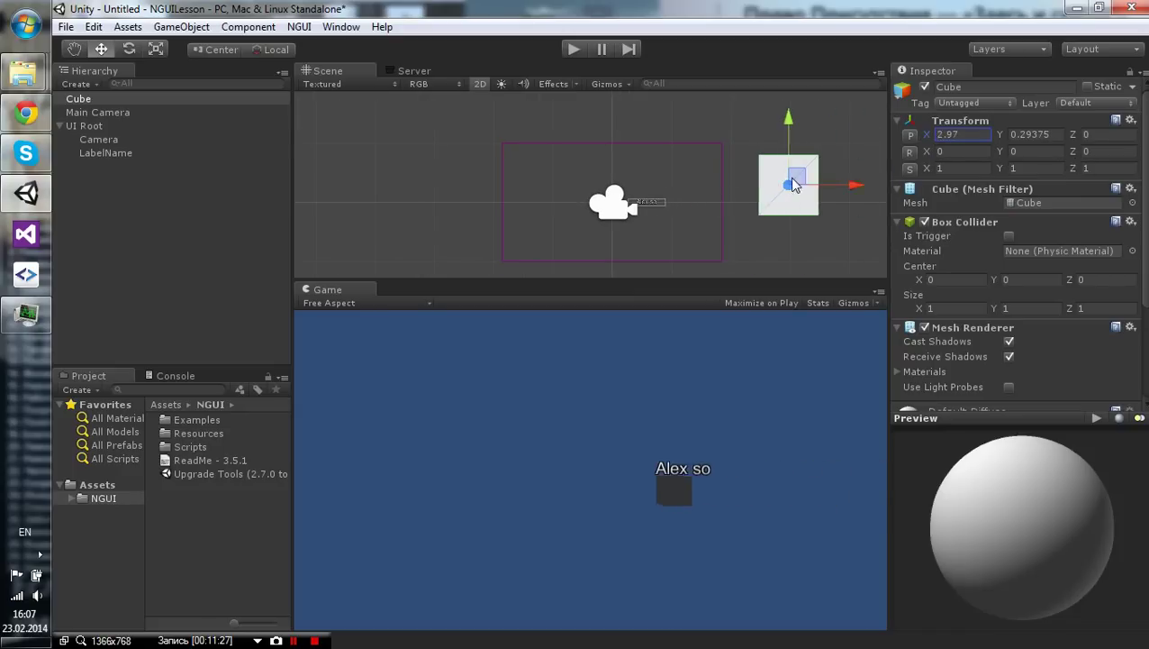
pyautogui.moveTo(1001, 135)
pyautogui.mouseDown()
pyautogui.moveTo(1052, 141)
pyautogui.moveTo(982, 147)
pyautogui.mouseUp()
# Remove the Cube's Box Collider component
pyautogui.rightClick(965, 222)
pyautogui.click(988, 261)
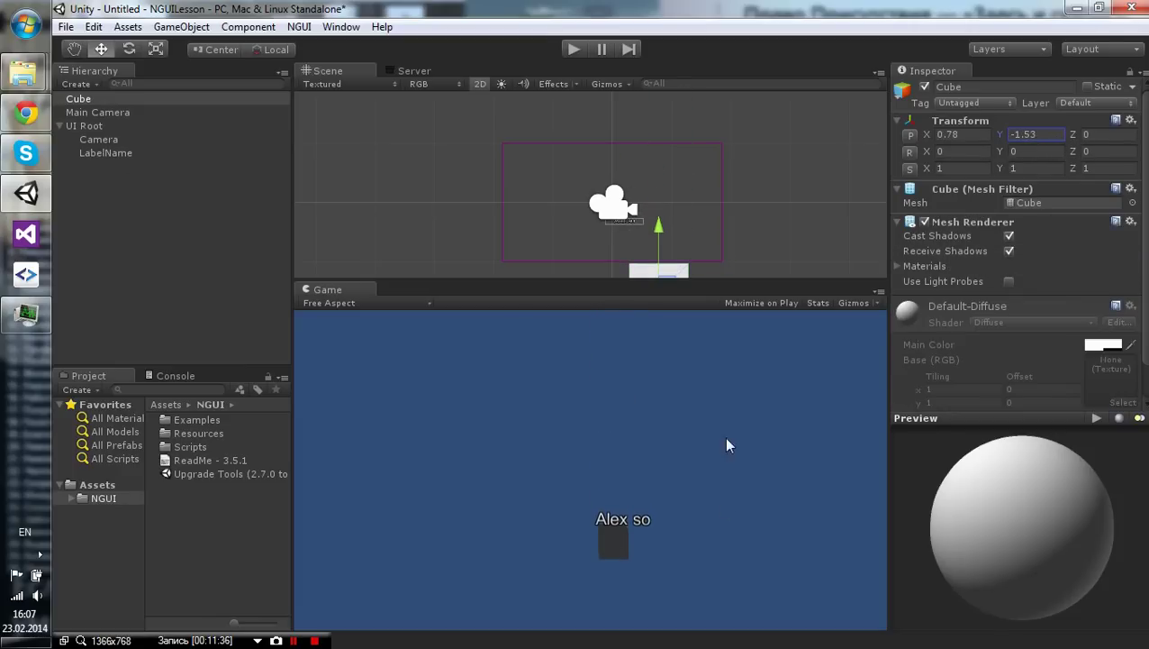
pyautogui.click(95, 112)
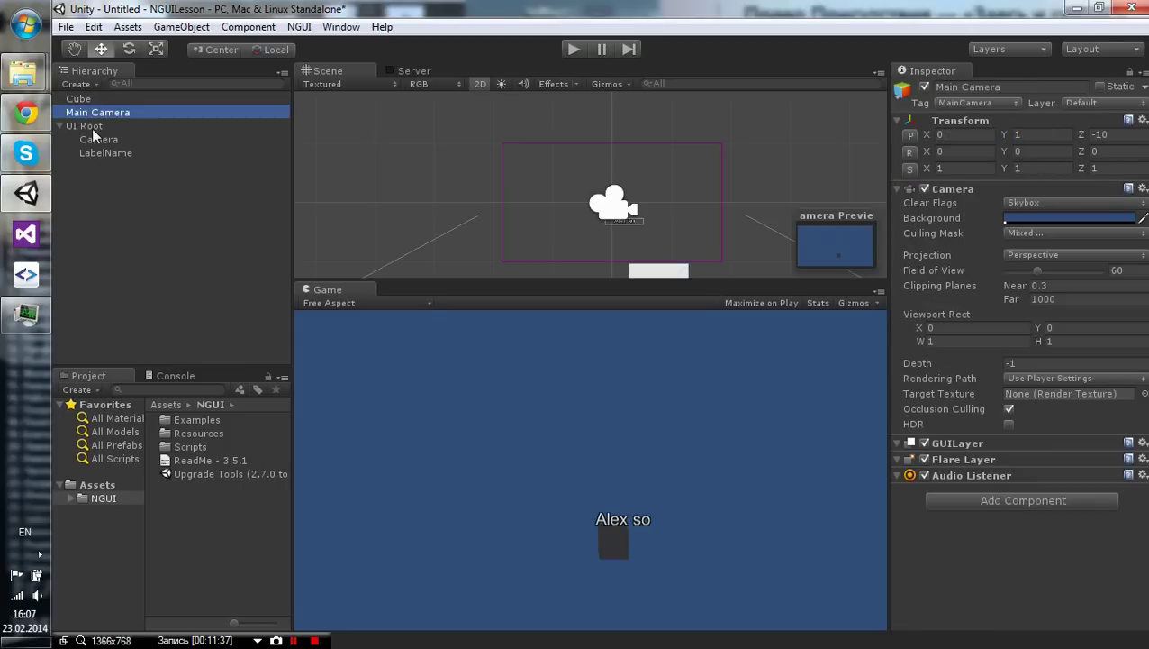
# Widen LabelName through its left anchor offset and enable Hide if off-screen
pyautogui.click(101, 155)
pyautogui.scroll(-5, 909, 472)
pyautogui.scroll(-1, 908, 472)
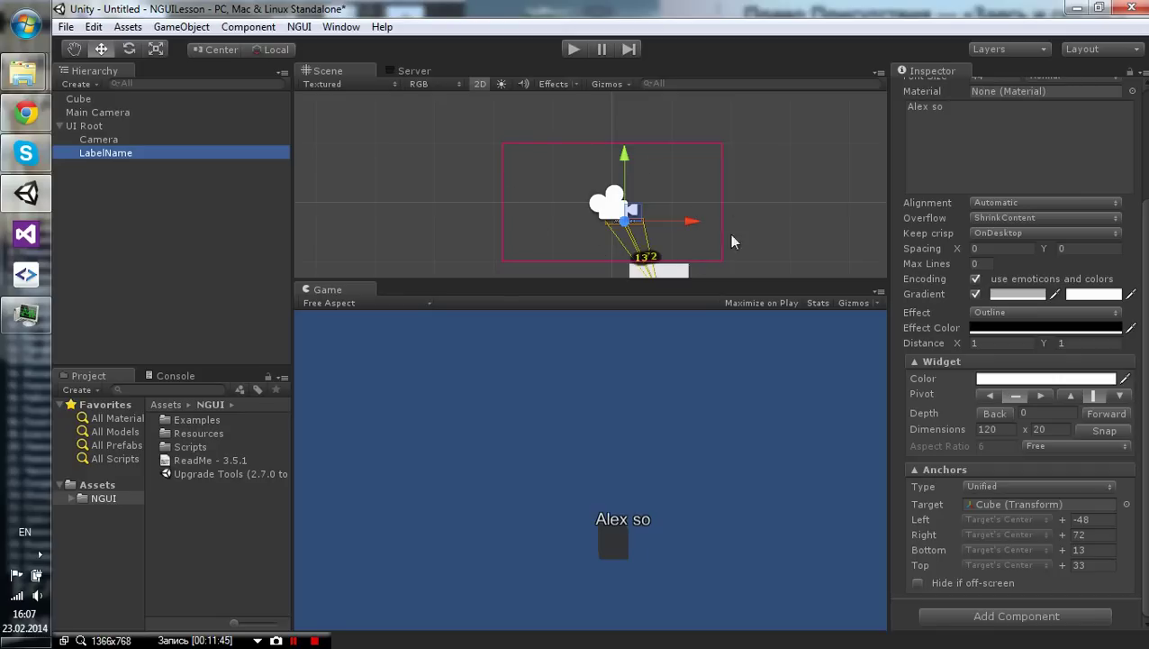
pyautogui.click(1064, 524)
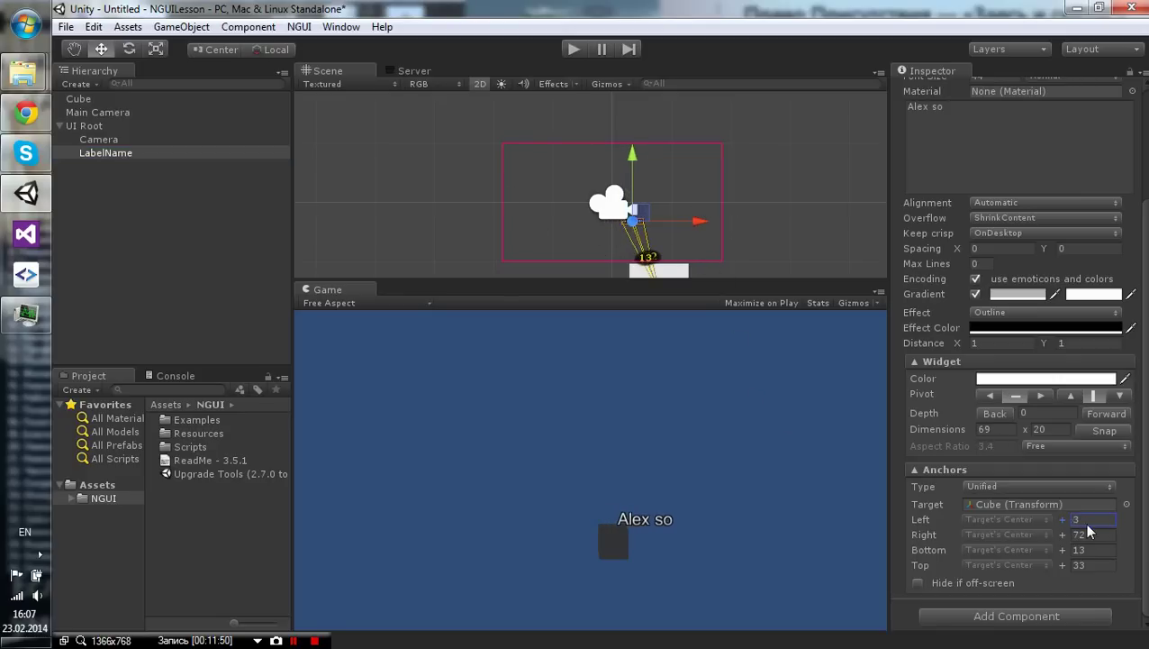
pyautogui.moveTo(1062, 522)
pyautogui.mouseDown()
pyautogui.moveTo(1048, 527)
pyautogui.moveTo(1077, 573)
pyautogui.mouseUp()
pyautogui.write('38')
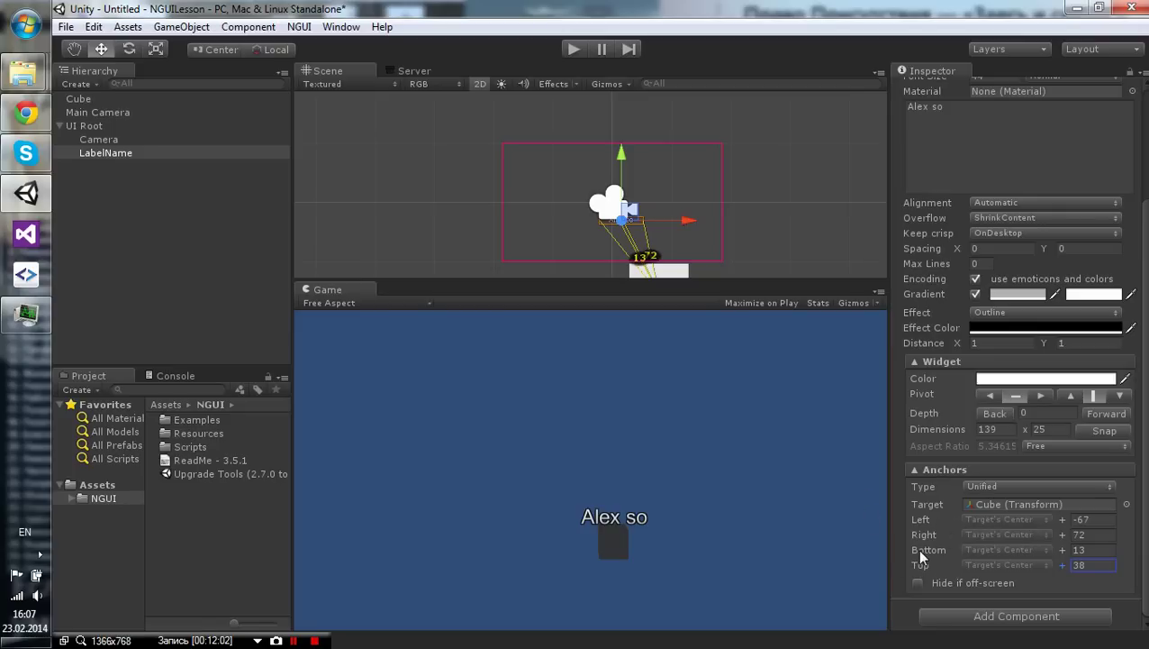
pyautogui.click(917, 583)
# Set the label's vertical position to -57.5 and raise the Cube to Y 7.1, off screen
pyautogui.scroll(3, 982, 150)
pyautogui.click(1001, 136)
pyautogui.write('-57.5')
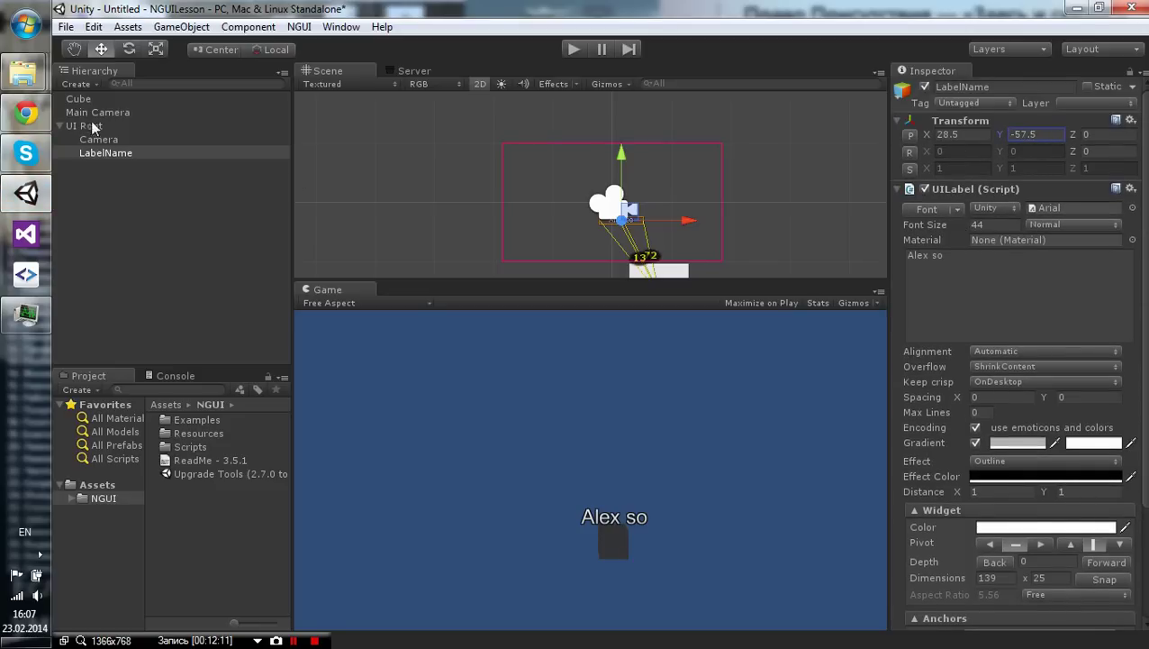
pyautogui.click(94, 100)
pyautogui.moveTo(1002, 138); pyautogui.dragTo(1036, 146)
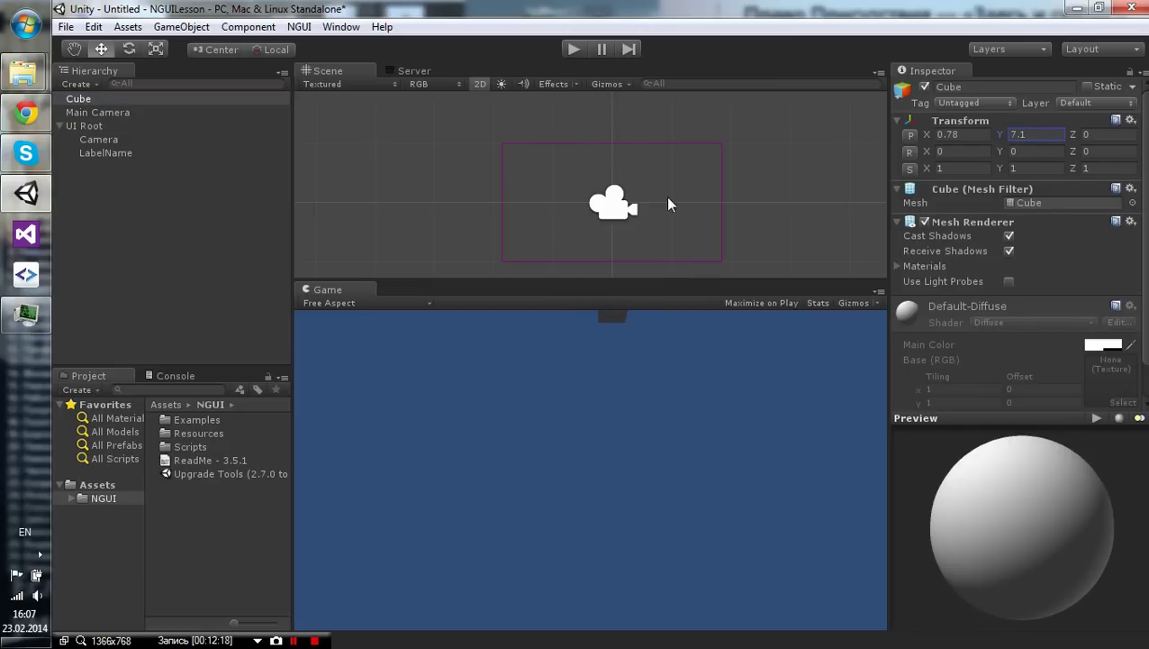
# Lower the Cube to Y 2.34 so the 'Alex so' label reappears, then recheck LabelName's settings
pyautogui.click(92, 155)
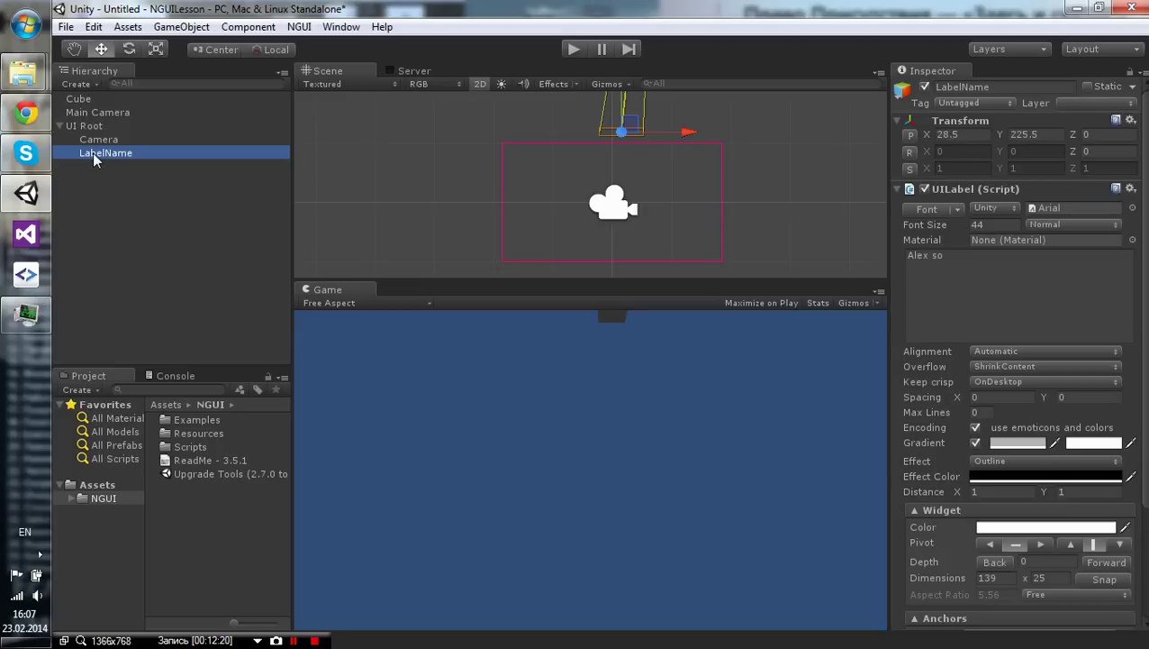
pyautogui.click(96, 101)
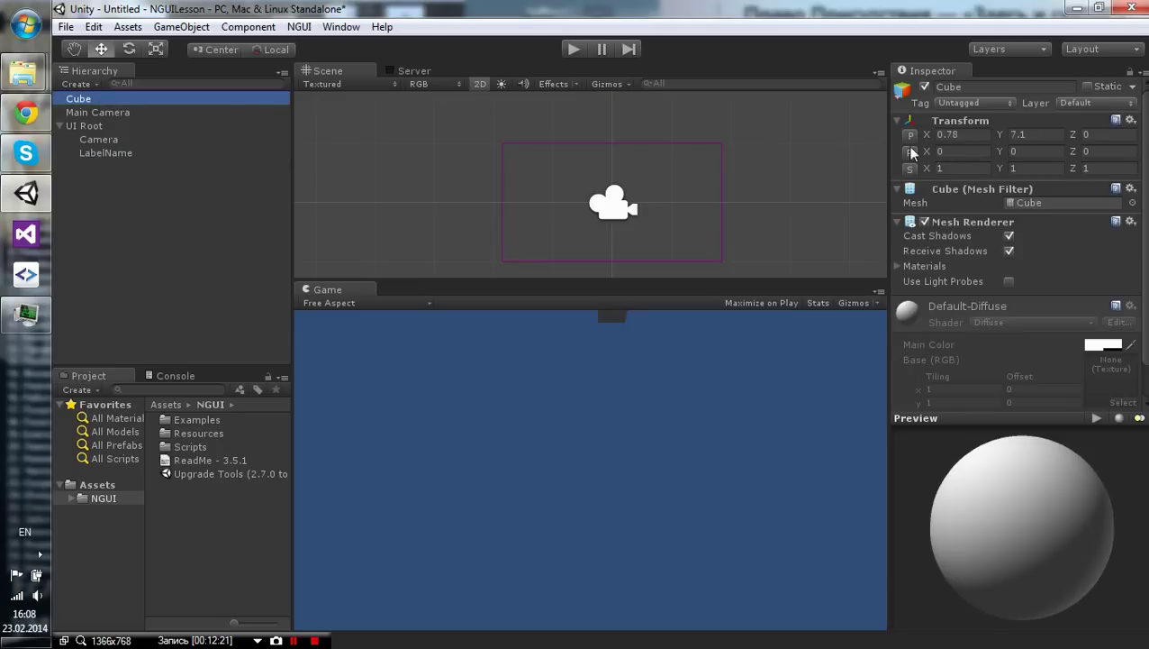
pyautogui.moveTo(1005, 132)
pyautogui.mouseDown()
pyautogui.moveTo(913, 132)
pyautogui.moveTo(698, 333)
pyautogui.mouseUp()
pyautogui.scroll(-2, 977, 274)
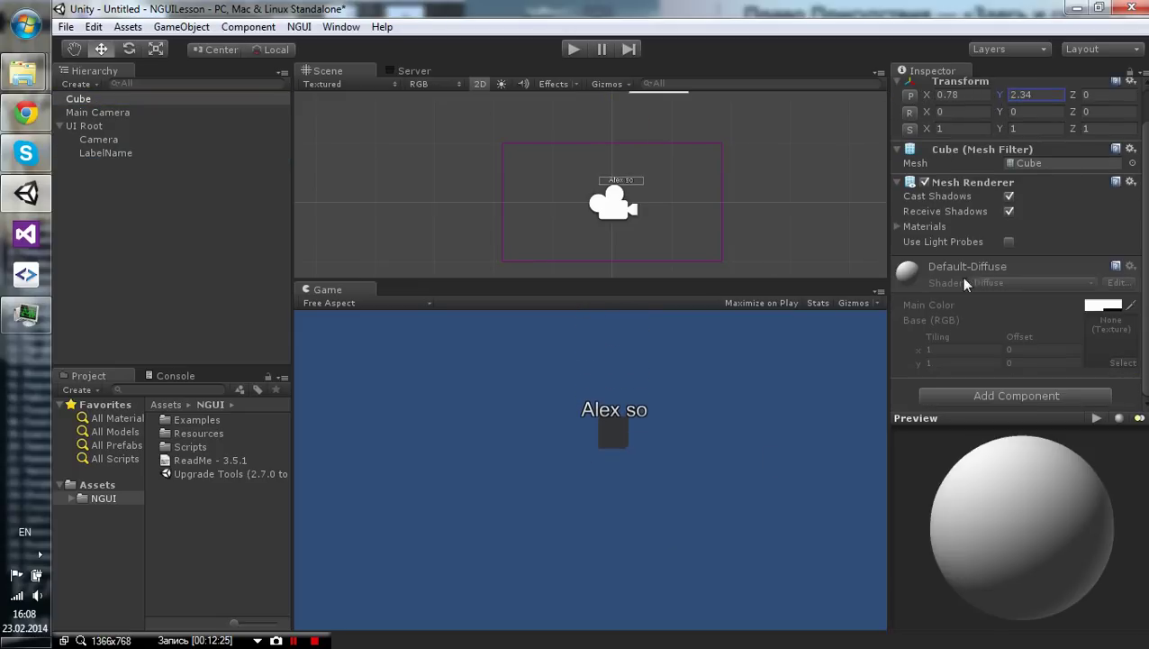
pyautogui.click(97, 153)
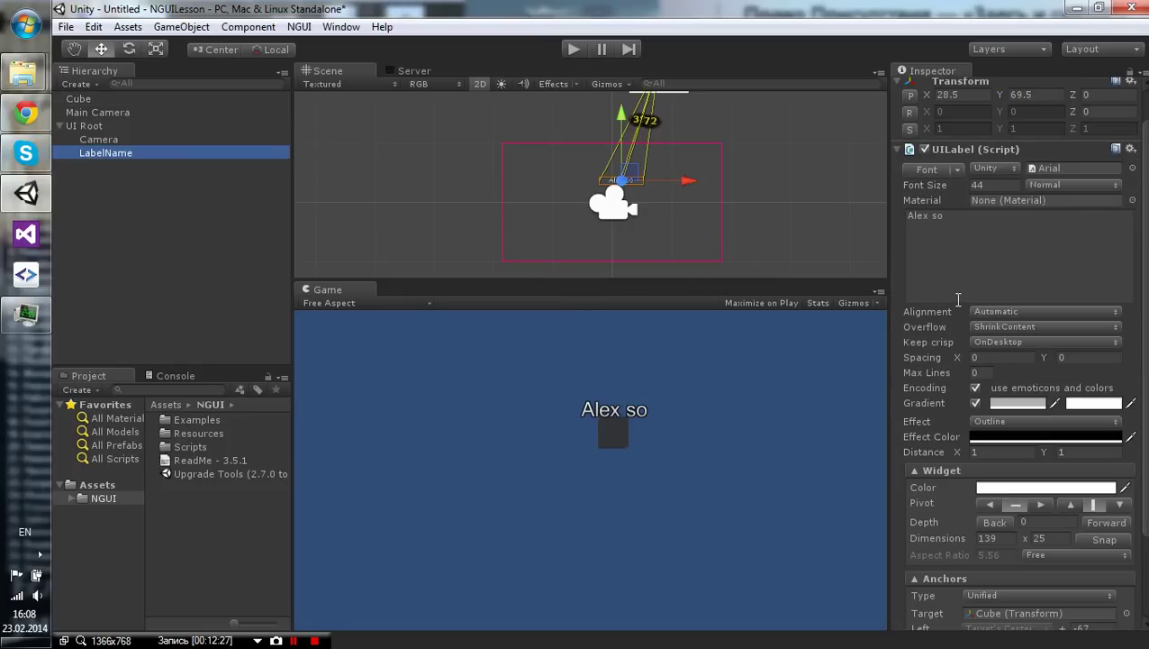
pyautogui.scroll(-3, 913, 300)
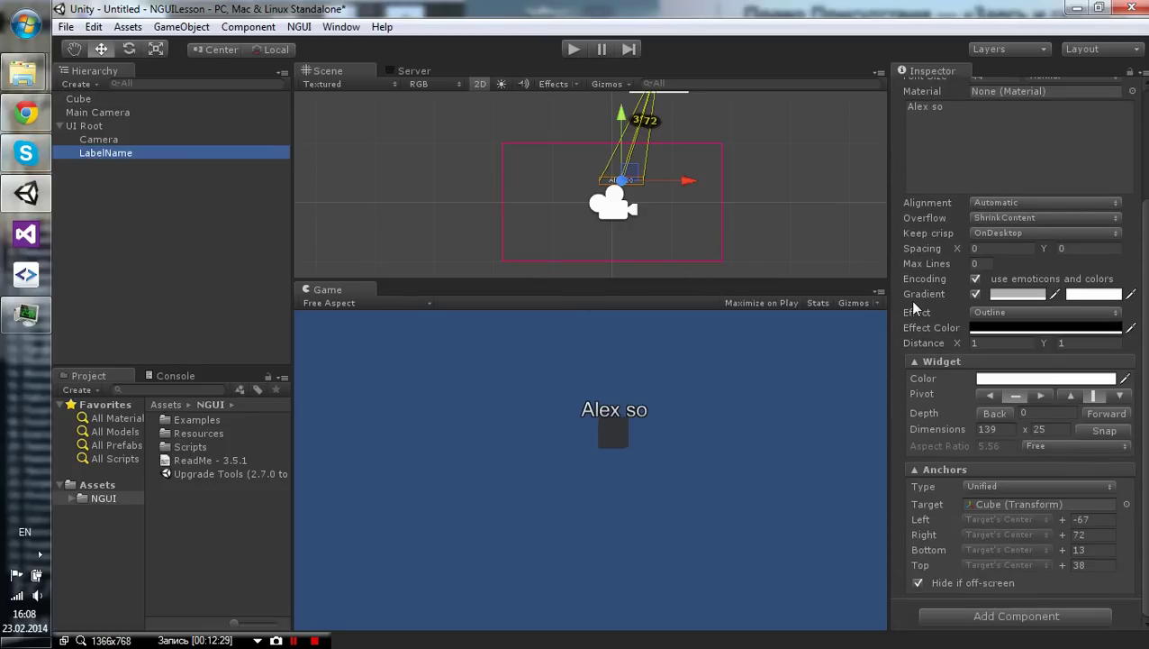